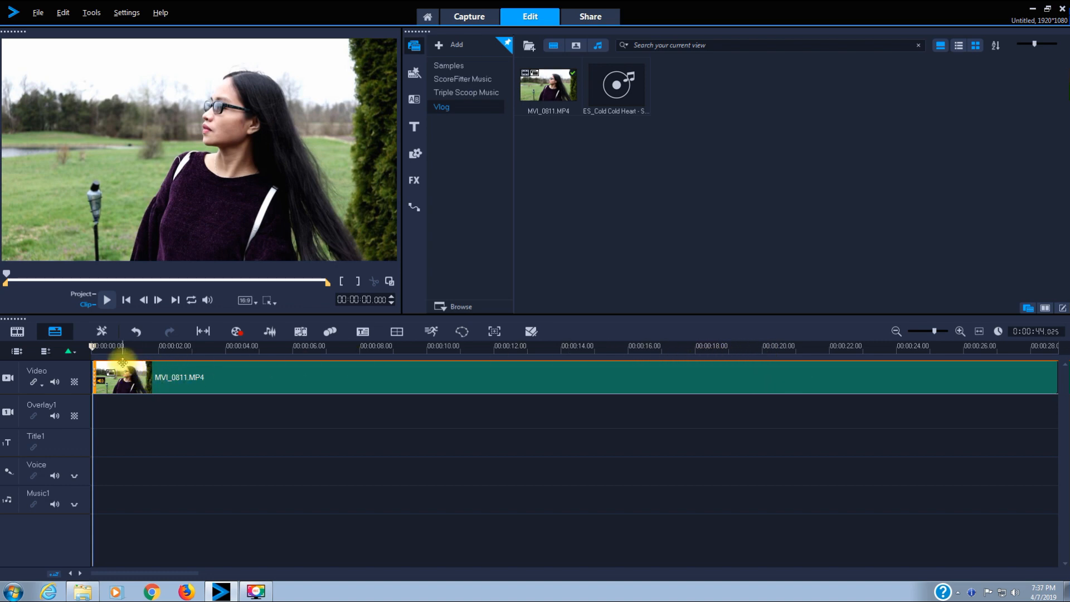
Place the ES_Cold Cold Heart music file at the start of the Music1 track
click(616, 88)
drag(591, 142, 97, 501)
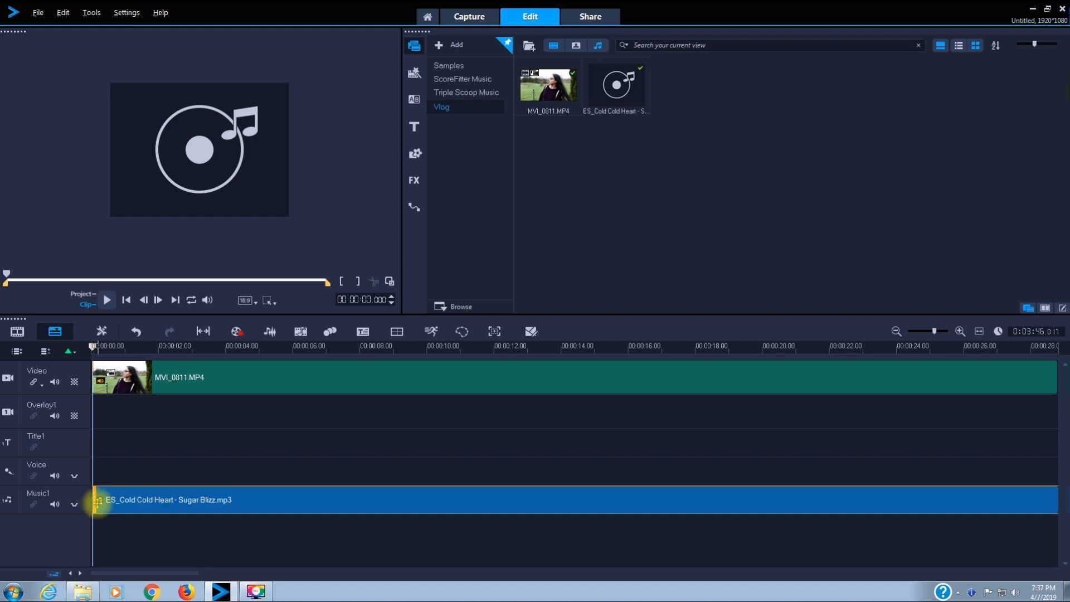
Play the whole project from the start and stop playback just after the video clip ends
click(83, 293)
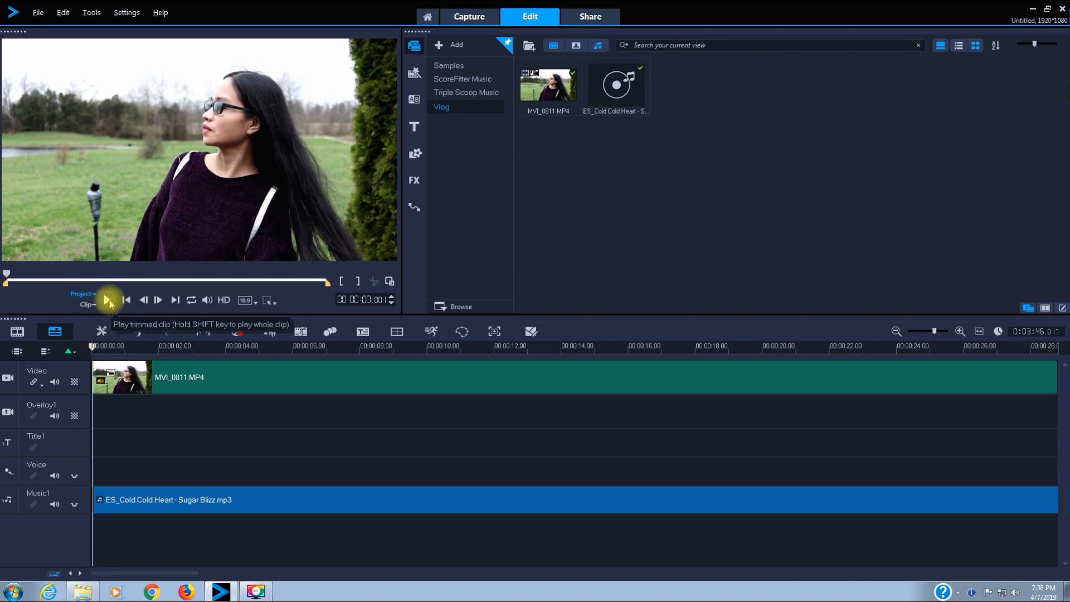
click(107, 301)
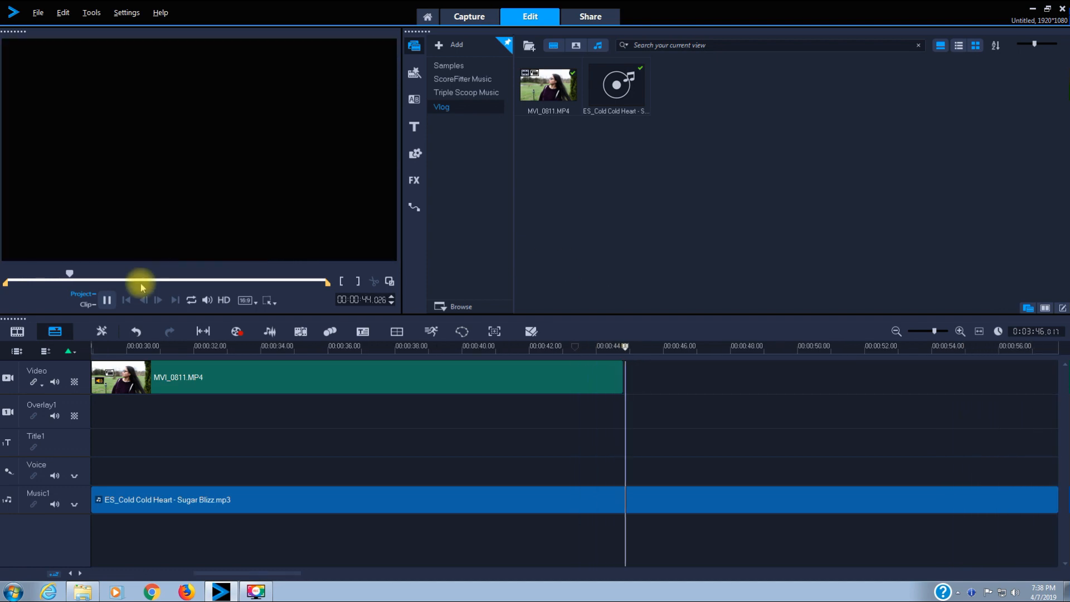
click(107, 300)
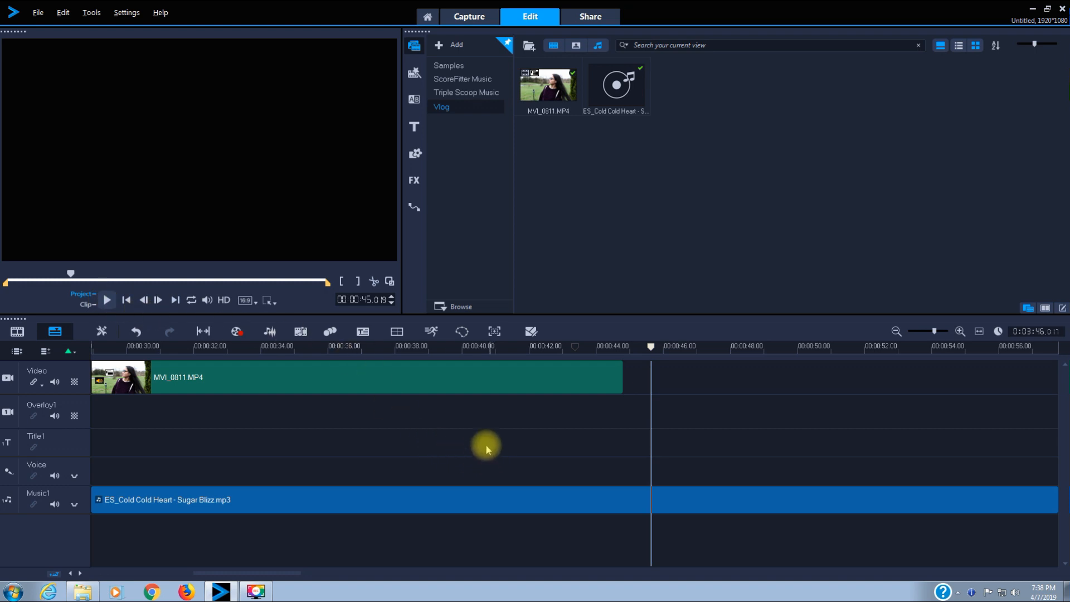
Split the music clip at the end of MVI_0811.MP4 and delete the part that extends past the video
drag(651, 346, 623, 346)
click(373, 282)
click(718, 498)
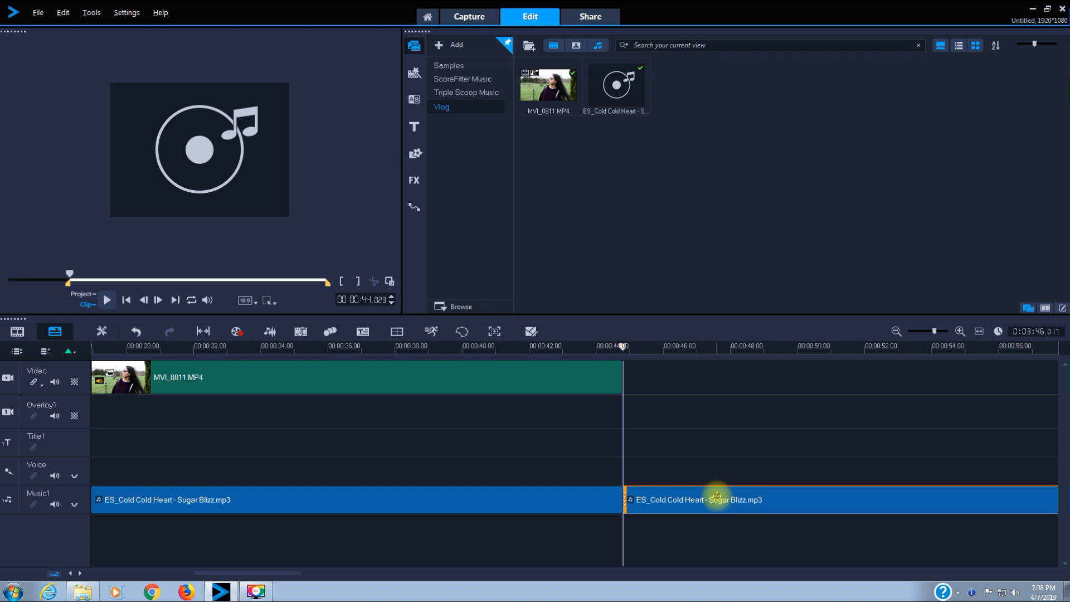
key(Delete)
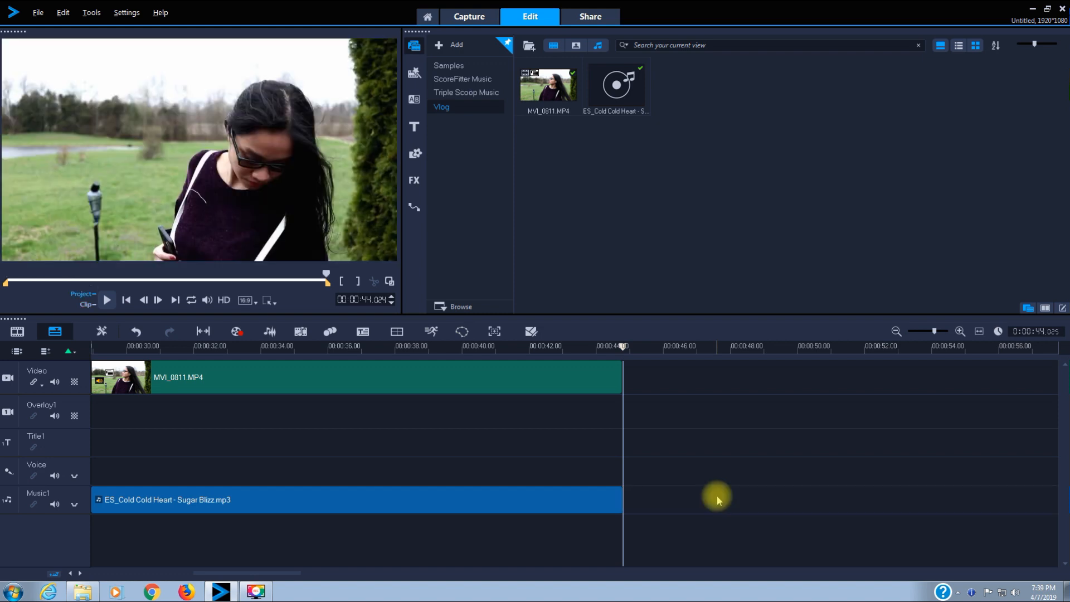
Open the Variable Speed settings of MVI_0811.MP4 and set the first keyframe's speed to 50
drag(252, 572, 128, 571)
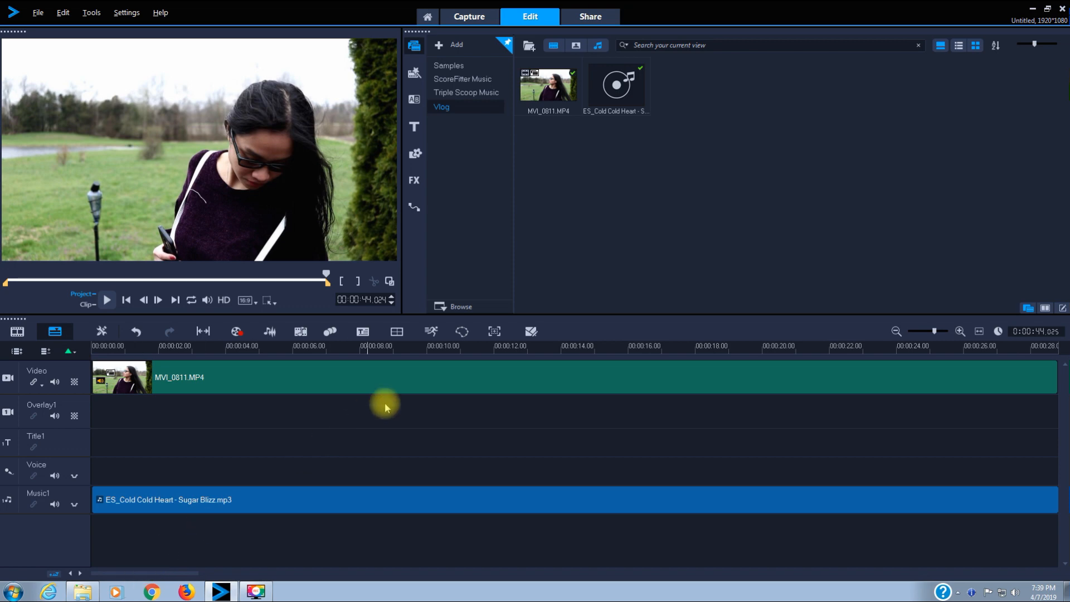
click(428, 380)
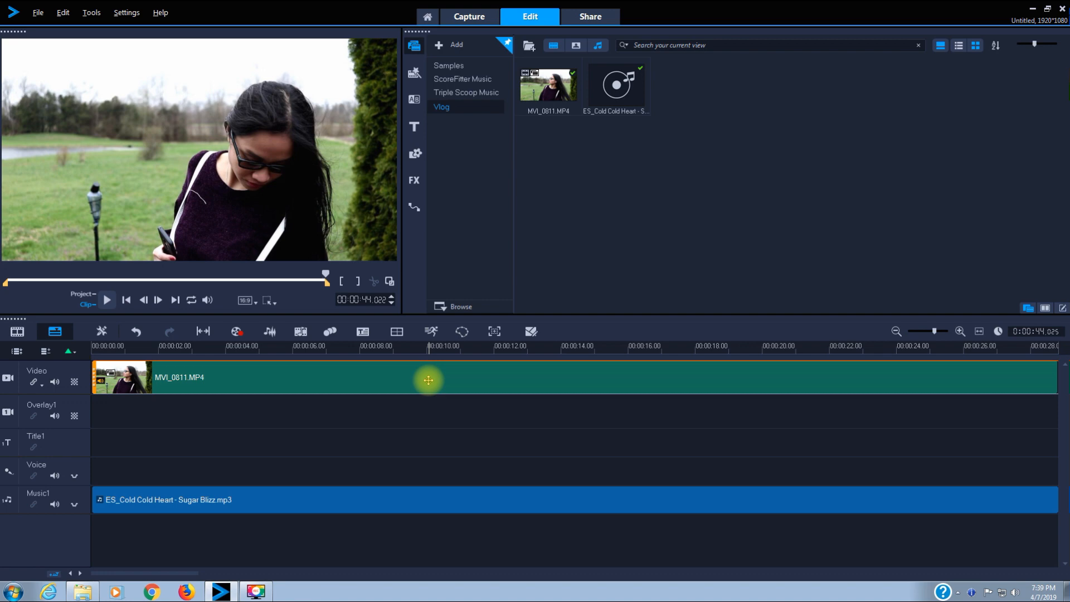
double_click(428, 380)
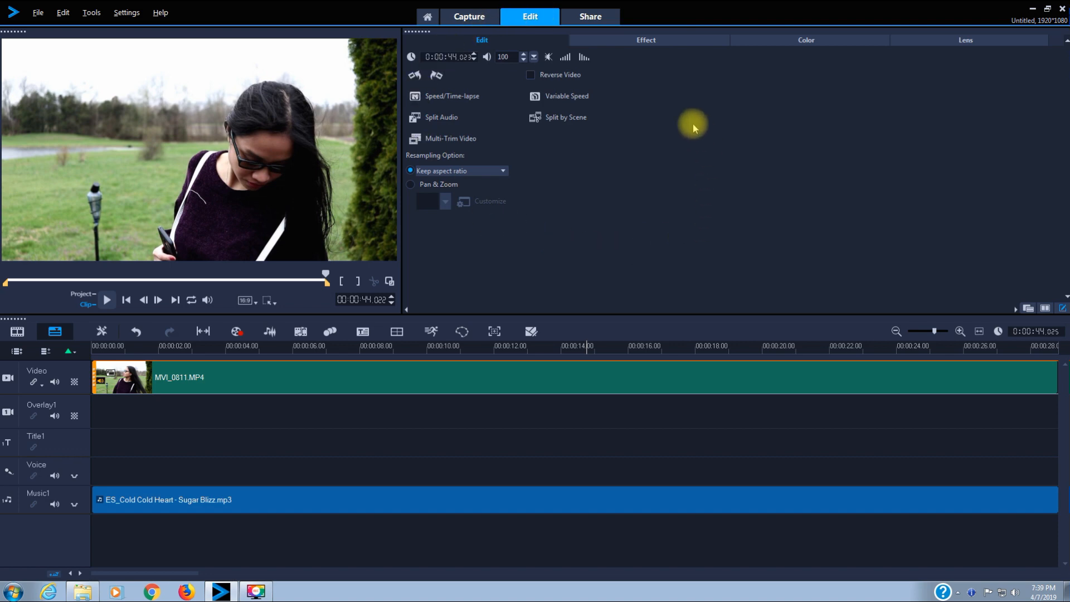
click(569, 98)
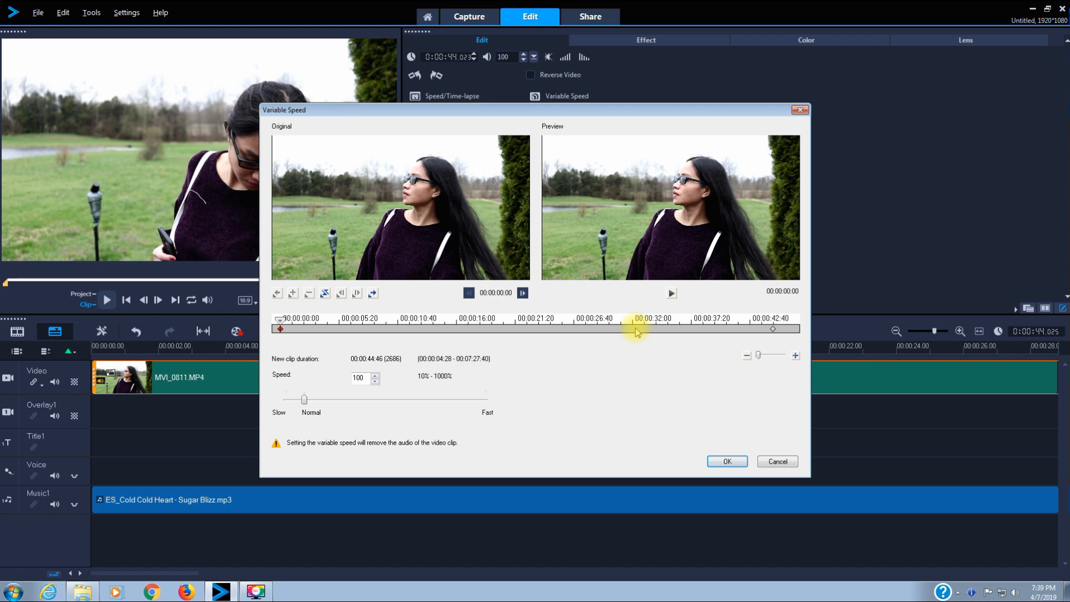
click(280, 329)
click(774, 331)
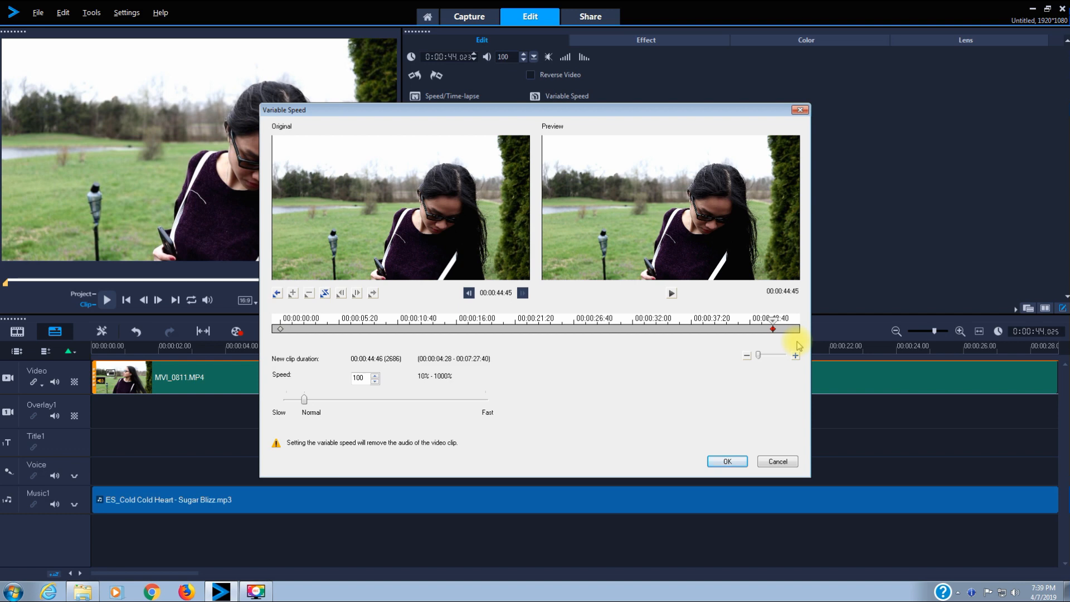
click(280, 329)
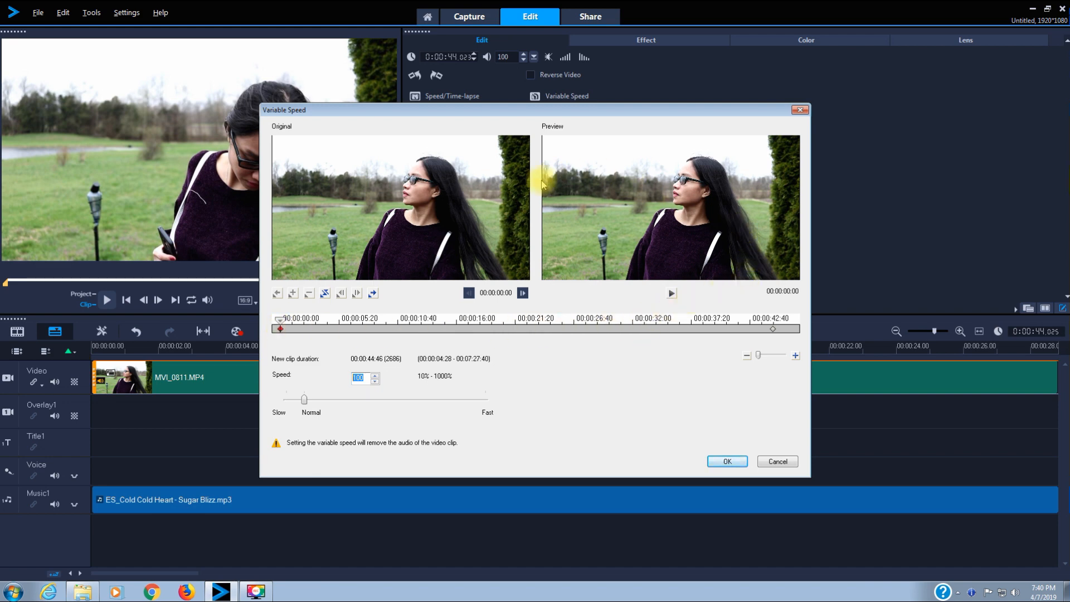
text(50)
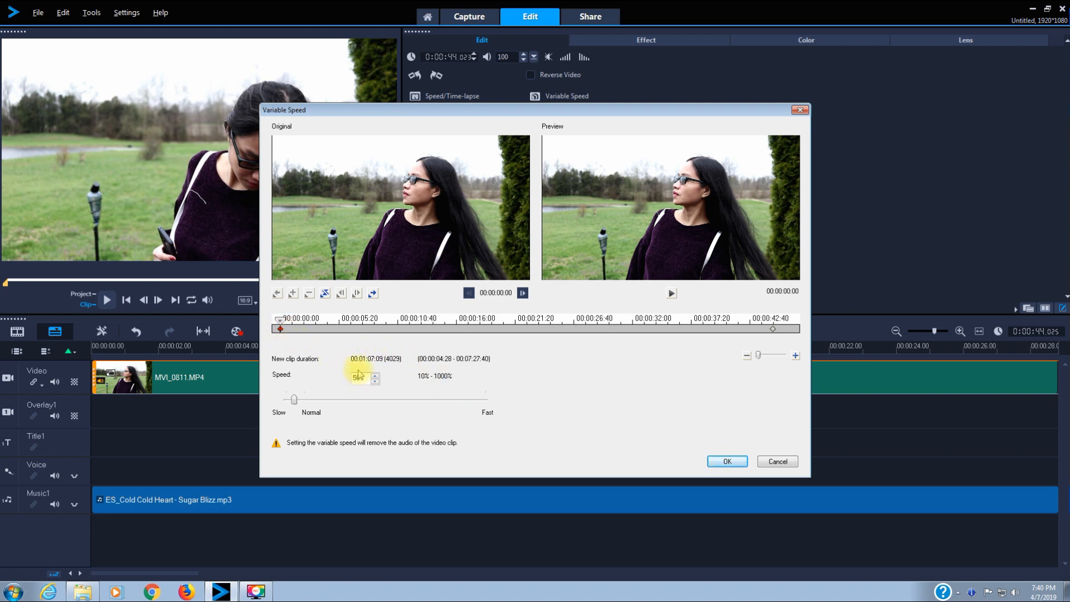
Set the last keyframe's speed to 50 and apply the variable speed to the clip
click(774, 330)
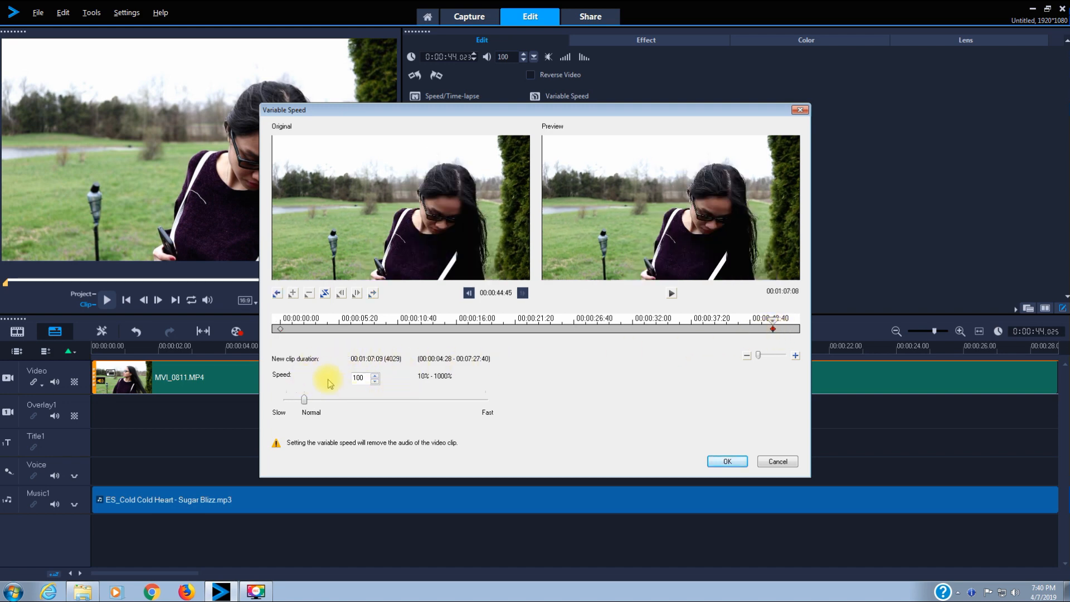
click(279, 329)
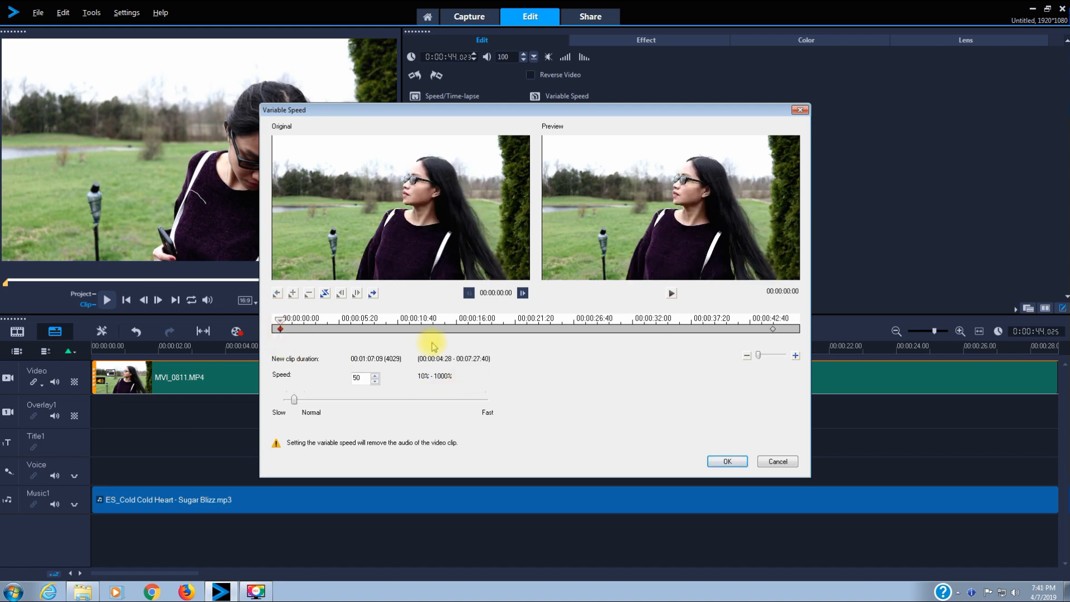
click(773, 329)
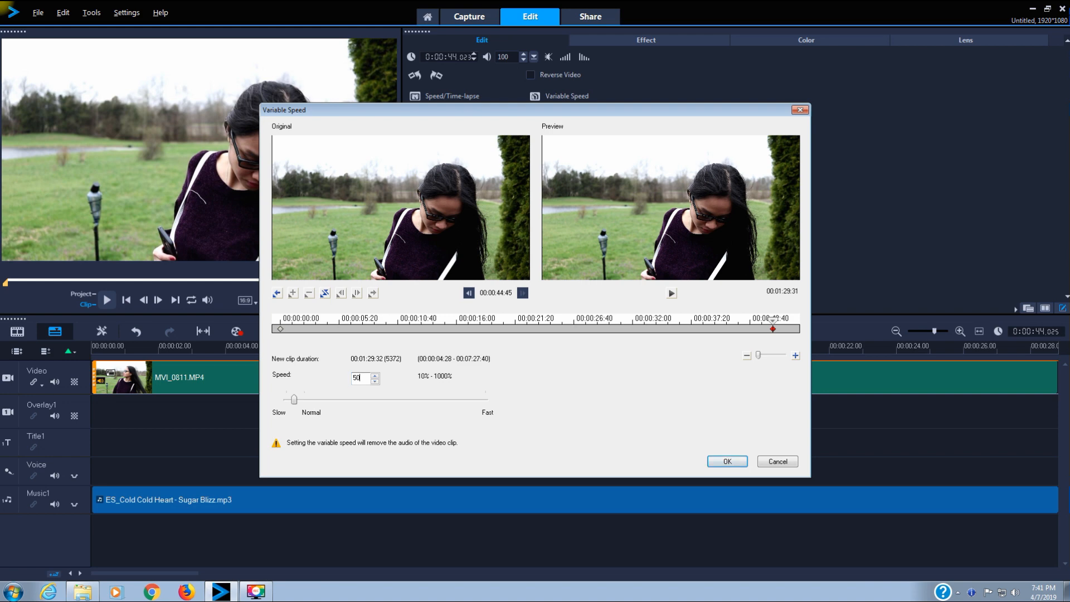
key(Return)
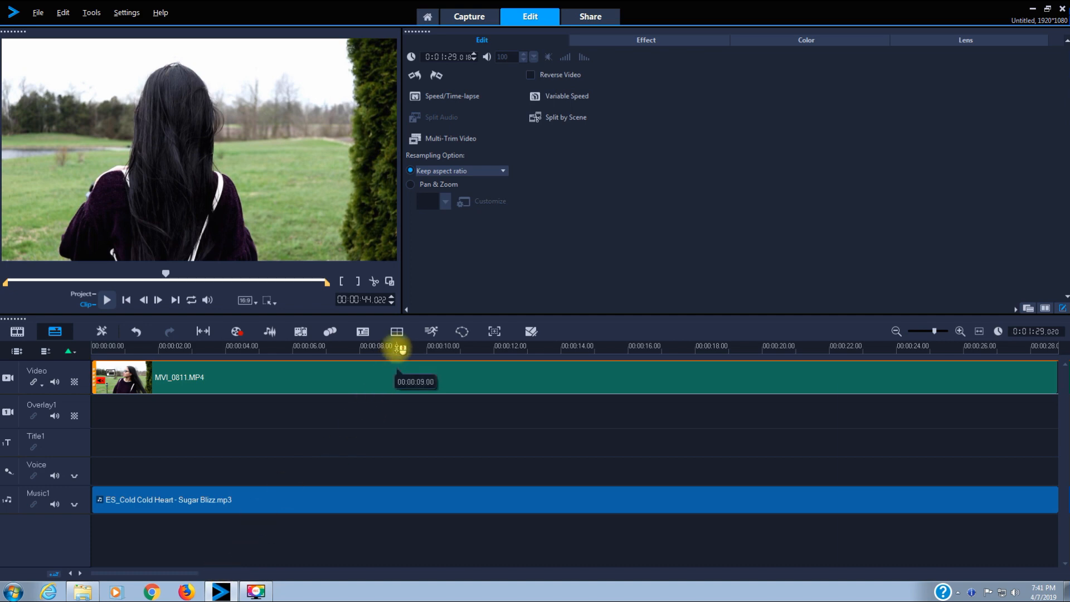
Extend the music clip on the Music1 track to the end of the slowed video clip
scroll(400, 348, down, 5)
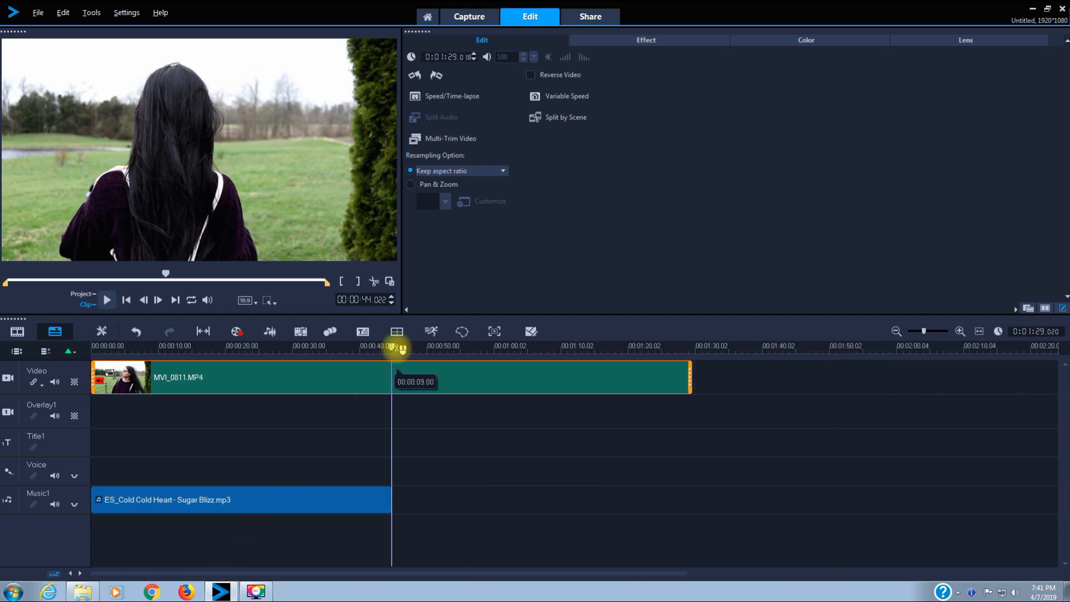
click(333, 491)
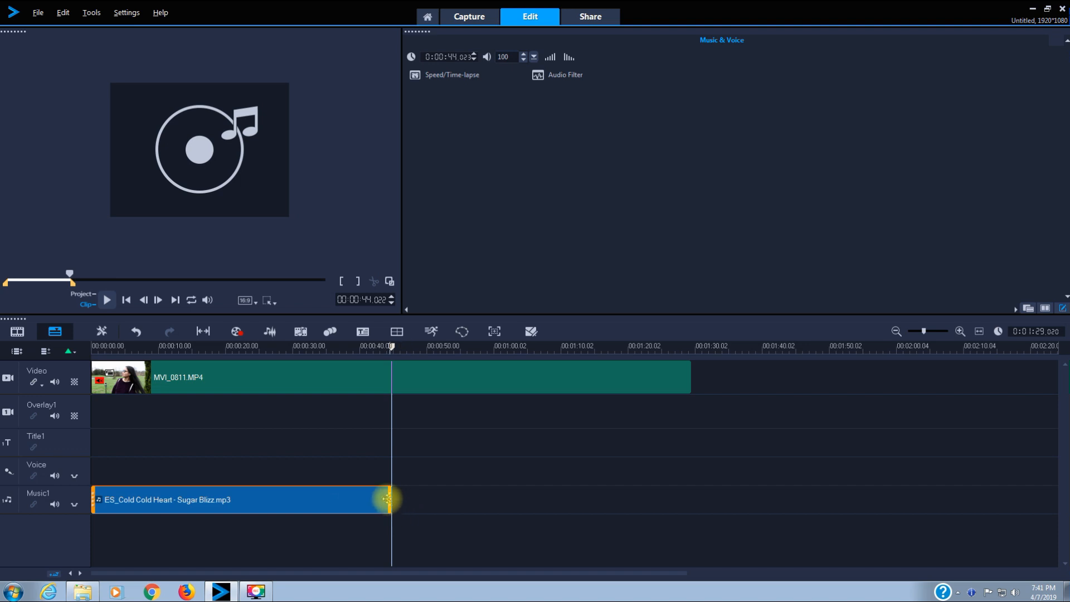
drag(392, 498, 692, 497)
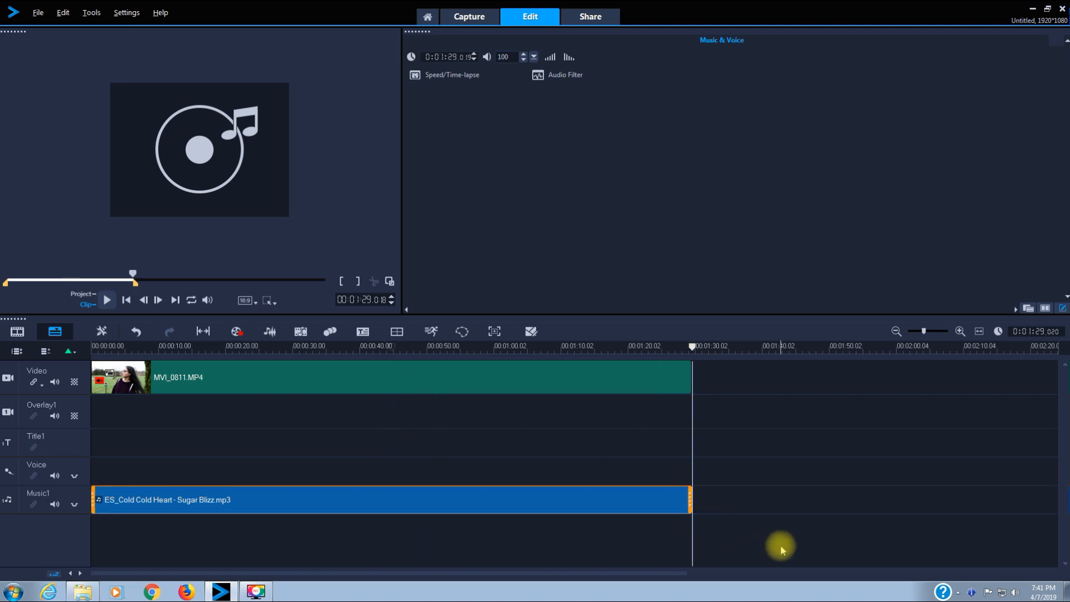
Play the whole project from the beginning to review the slow-motion clip with the music
click(82, 294)
click(98, 347)
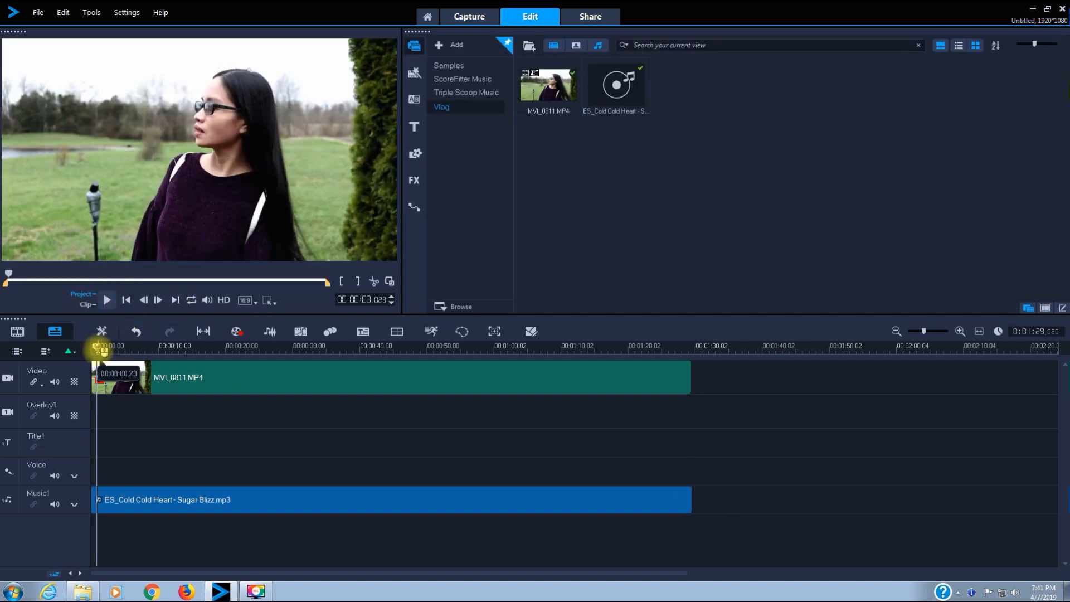
drag(9, 273, 7, 275)
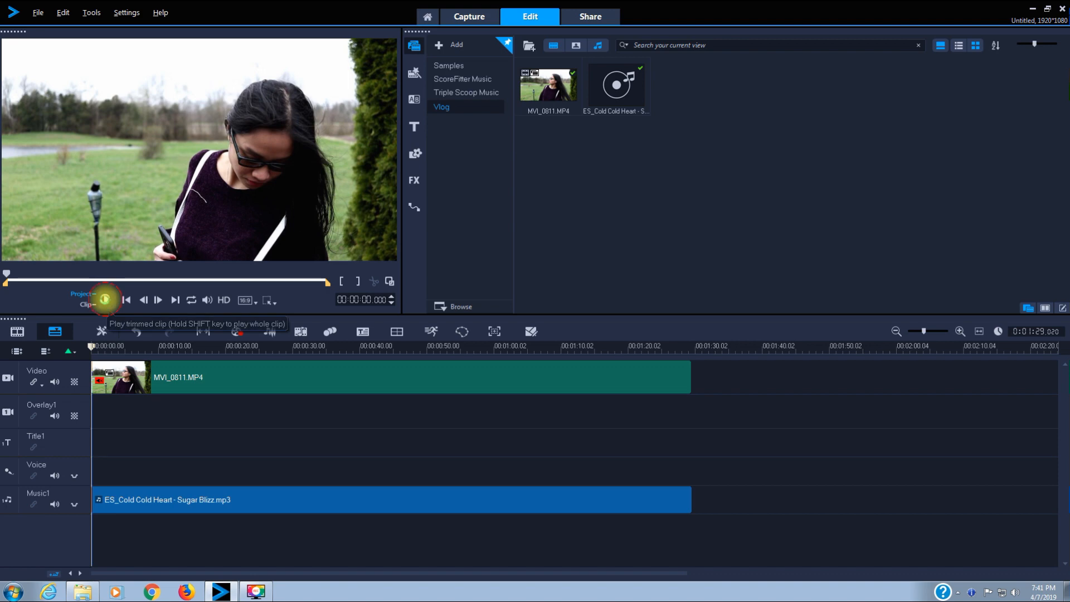
click(104, 299)
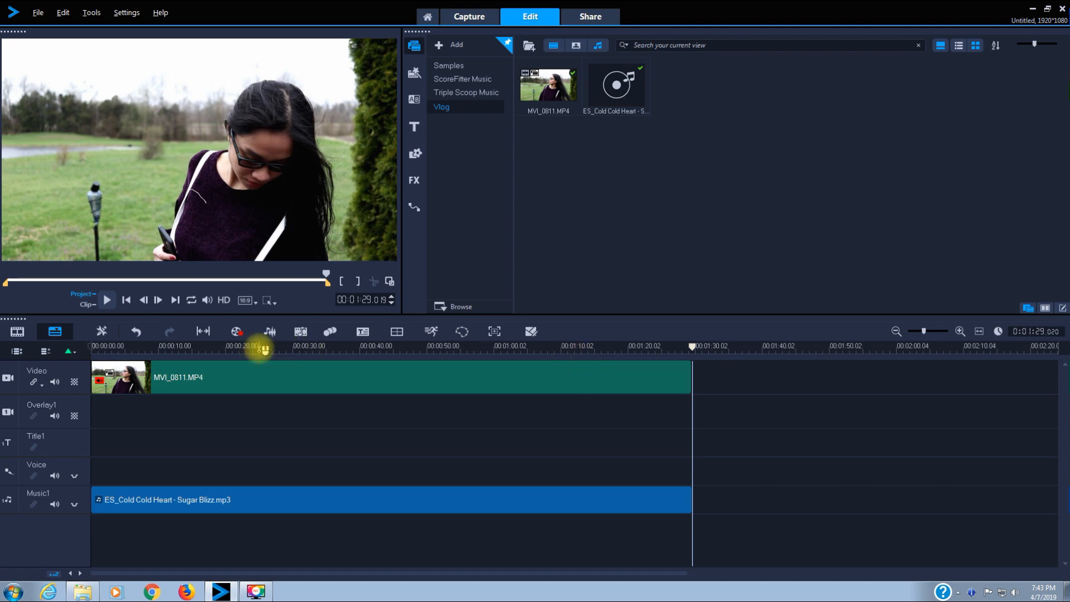
Reopen the Variable Speed settings of MVI_0811.MP4 and set the first keyframe's speed to 100
double_click(208, 378)
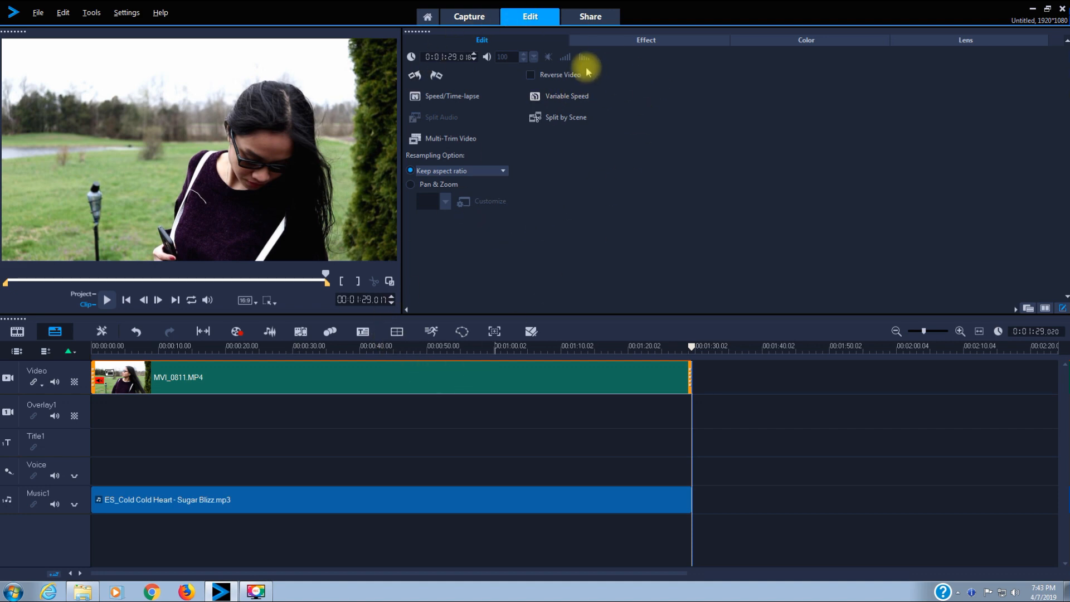
click(563, 100)
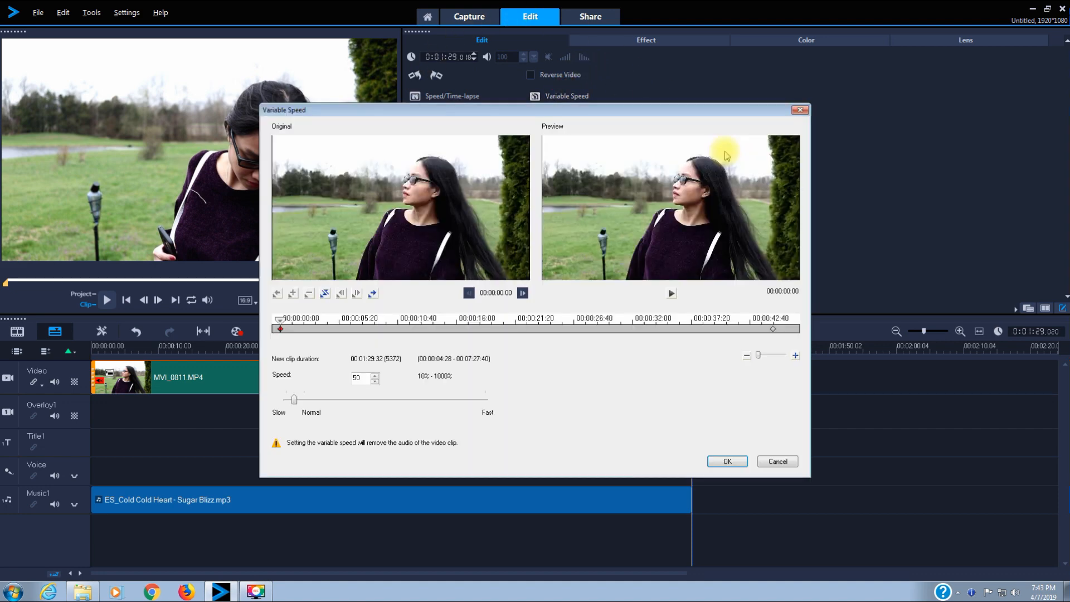
click(773, 329)
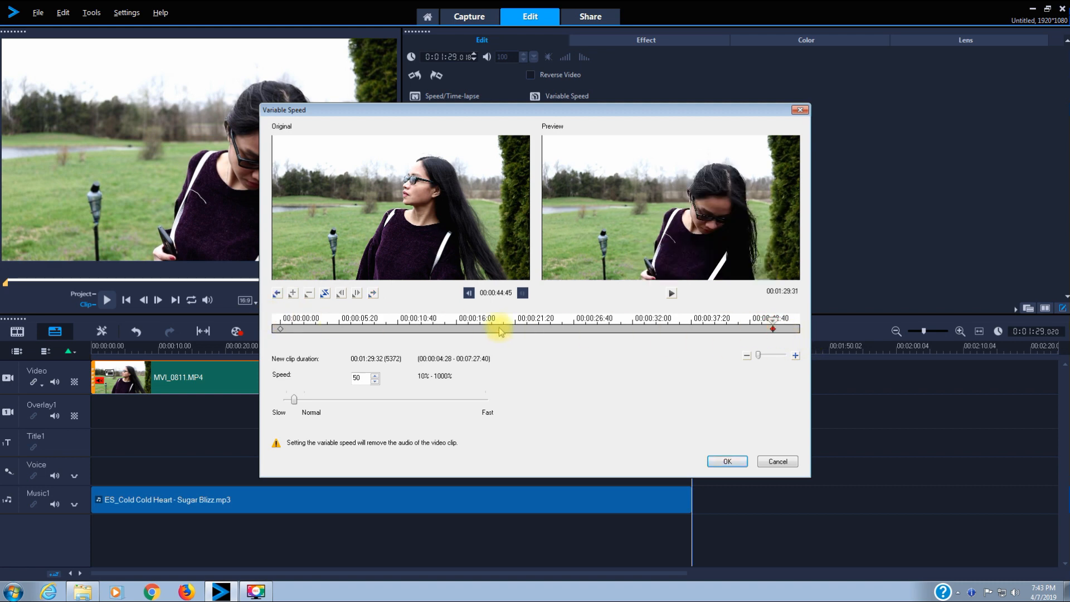
click(282, 330)
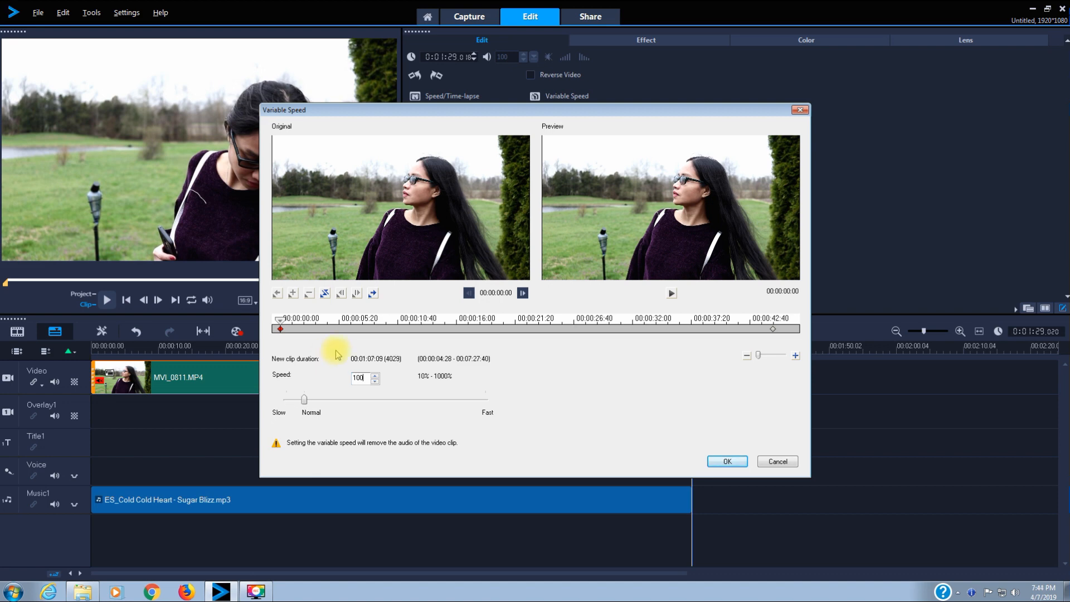
Add a speed keyframe at 00:00:12:44, where the woman raises her hand to her hair
drag(280, 326, 413, 325)
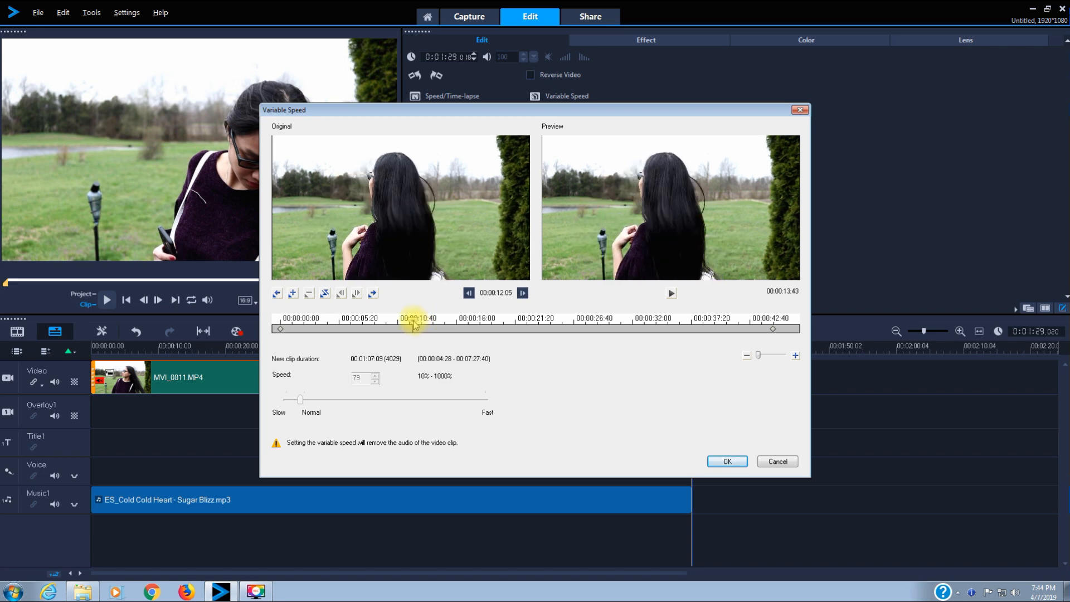
drag(413, 325, 419, 325)
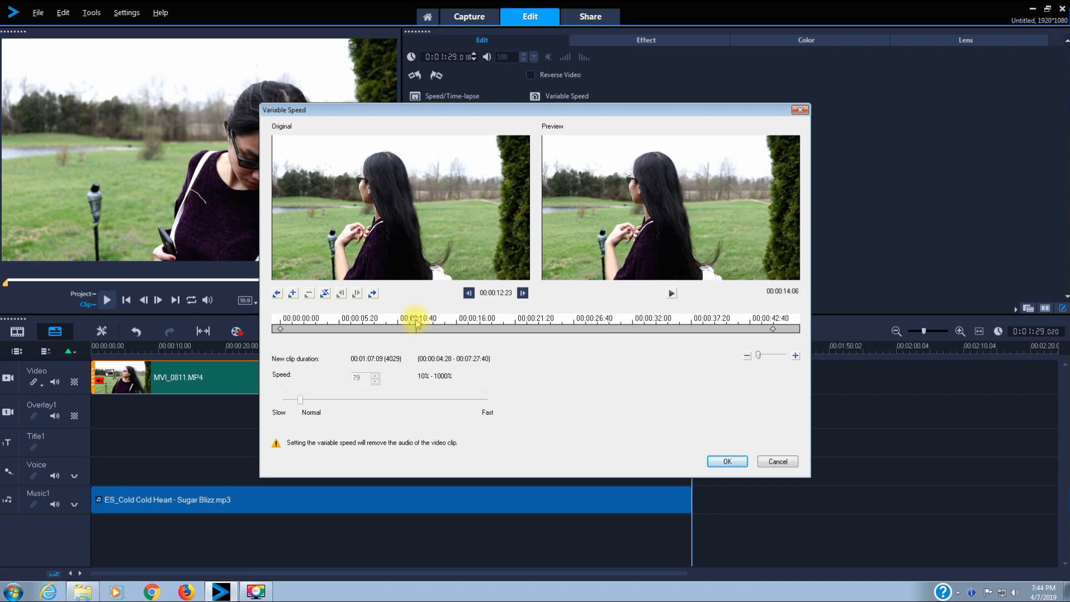
drag(417, 325, 419, 325)
drag(420, 323, 421, 322)
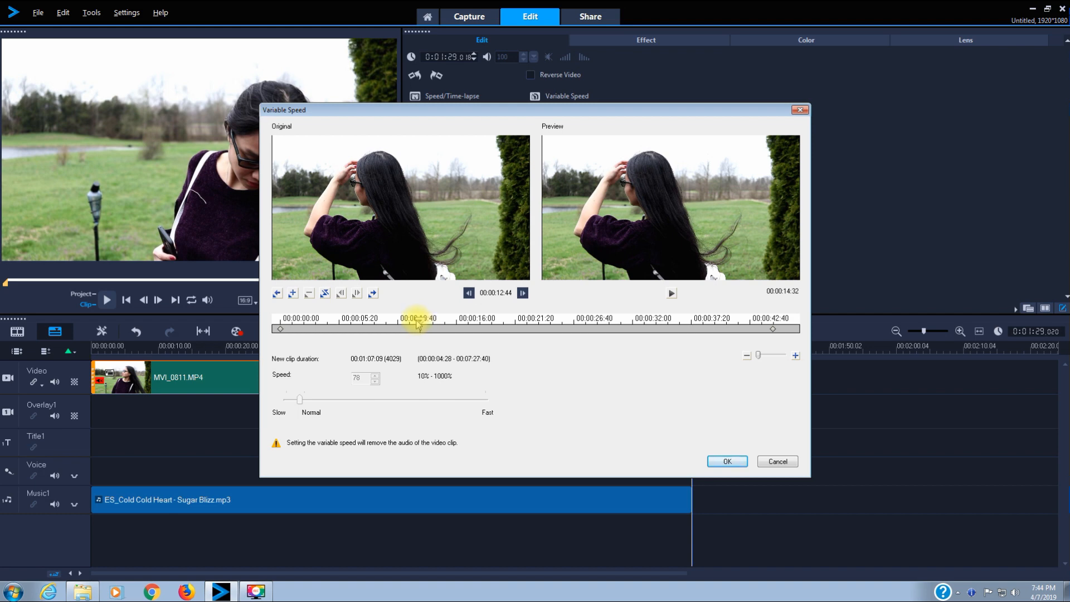
click(293, 294)
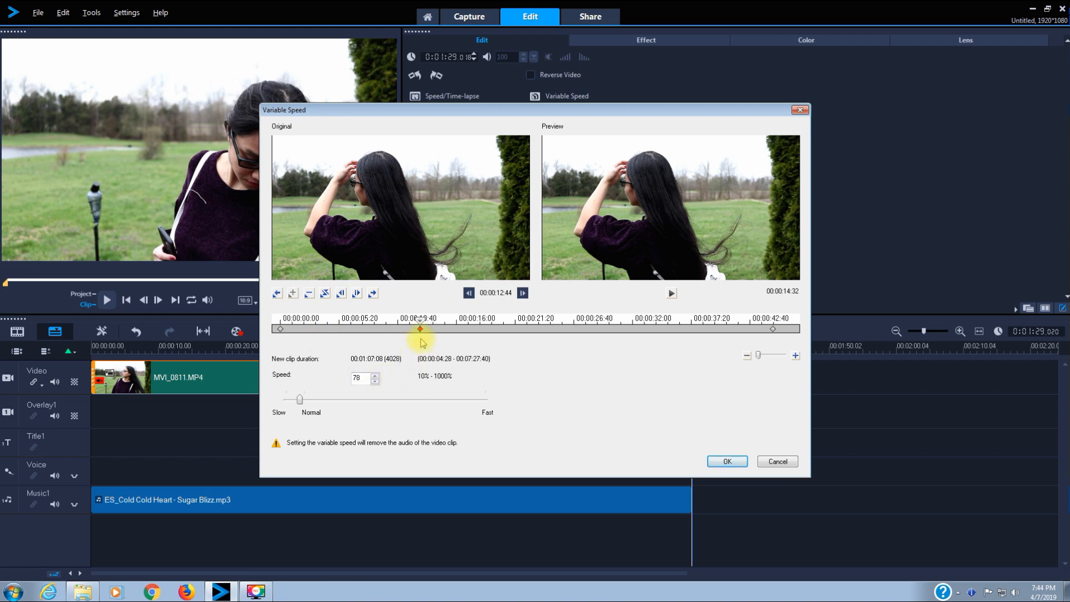
Set the speed of the keyframe at 00:00:12:44 to 40
click(280, 329)
click(419, 330)
click(365, 379)
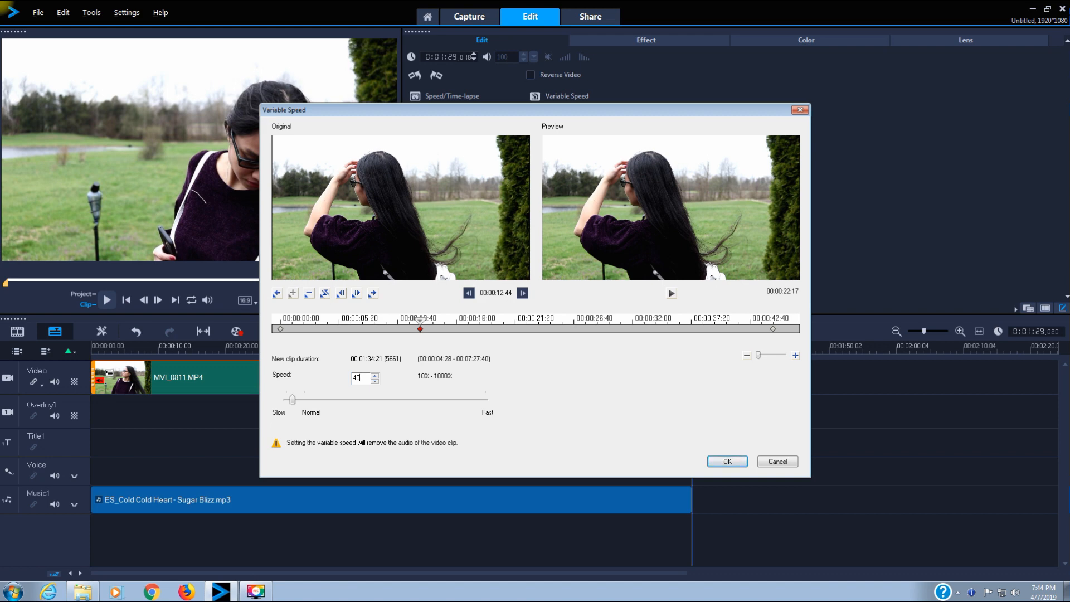
Add a speed keyframe at 00:00:16:06 and reselect the keyframe at 00:00:12:44
drag(420, 322, 459, 337)
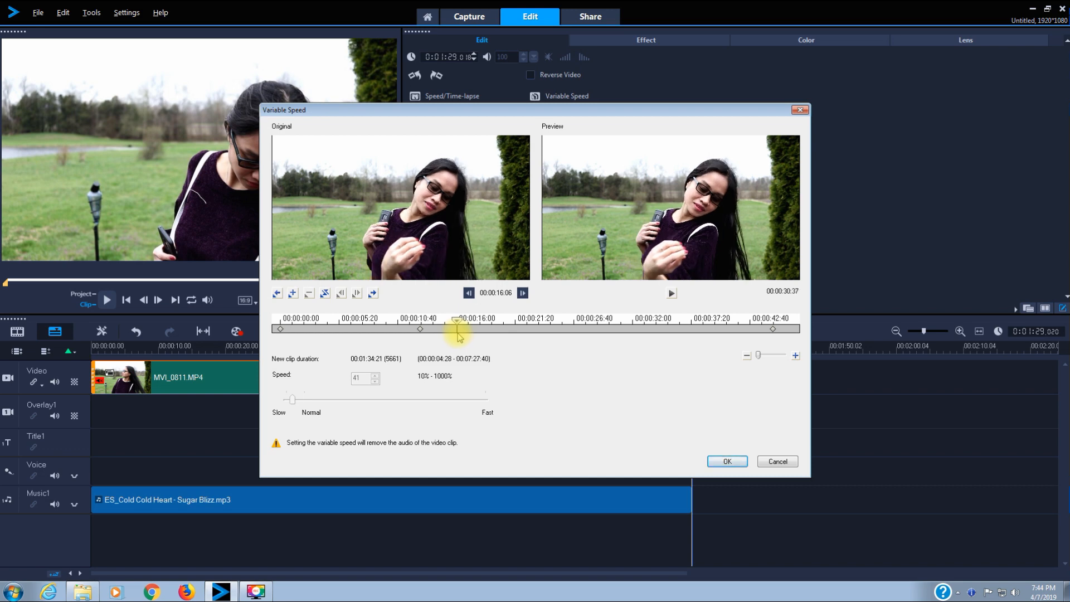
click(294, 294)
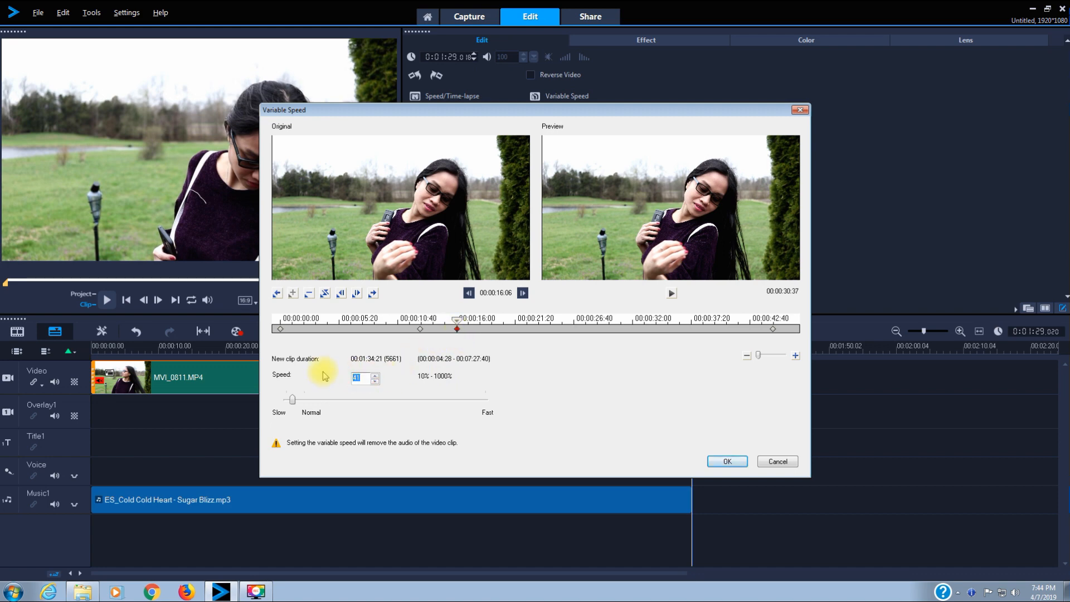
click(421, 330)
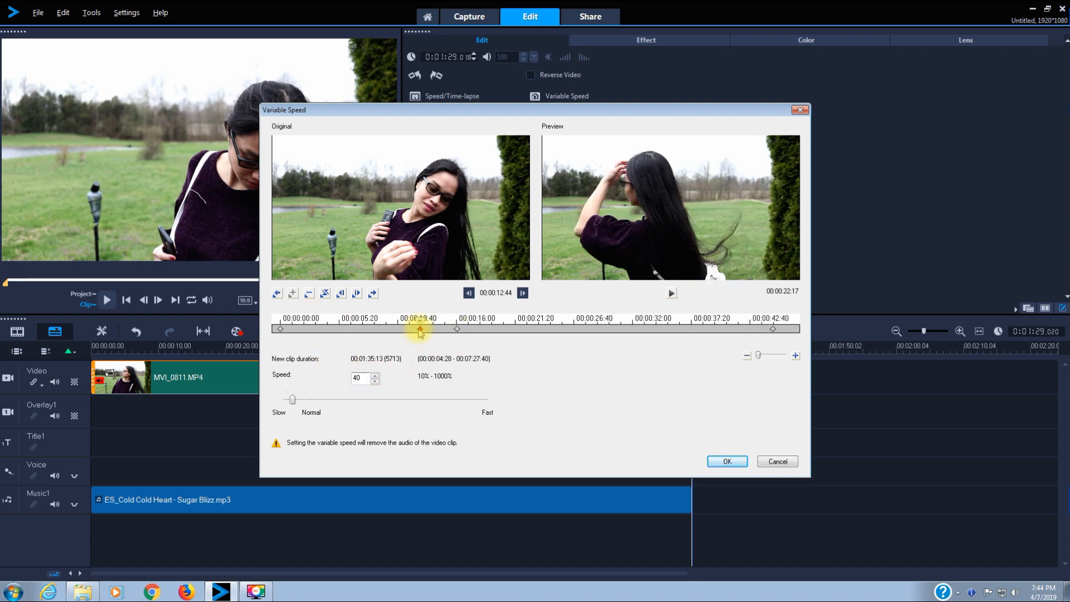
Add speed keyframes at 00:00:16:30 with a speed of 100 and at 00:00:20:12 with a speed of 40
click(456, 330)
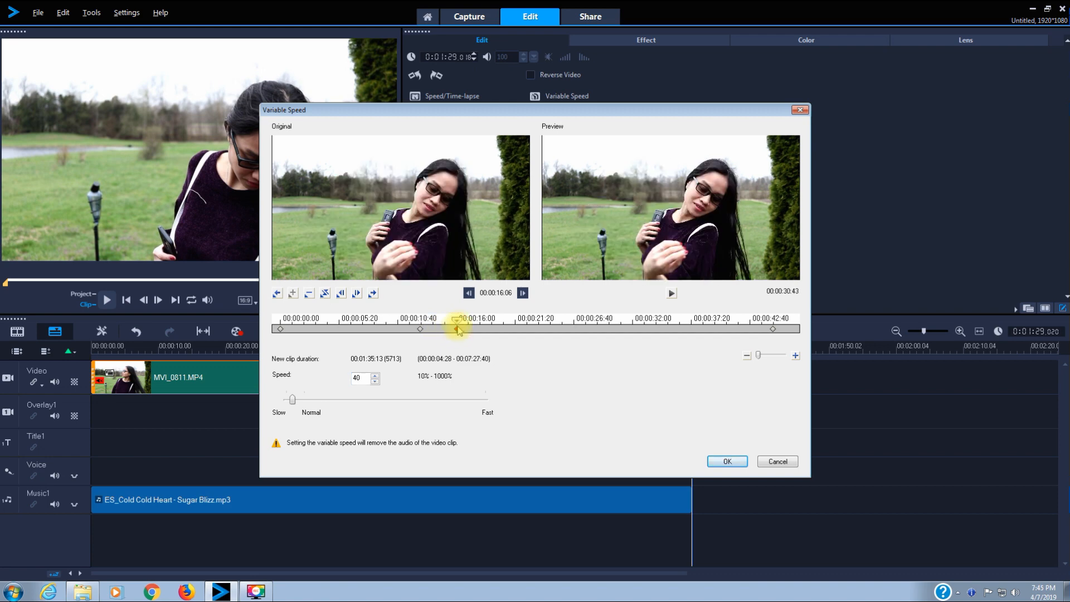
drag(456, 325, 461, 327)
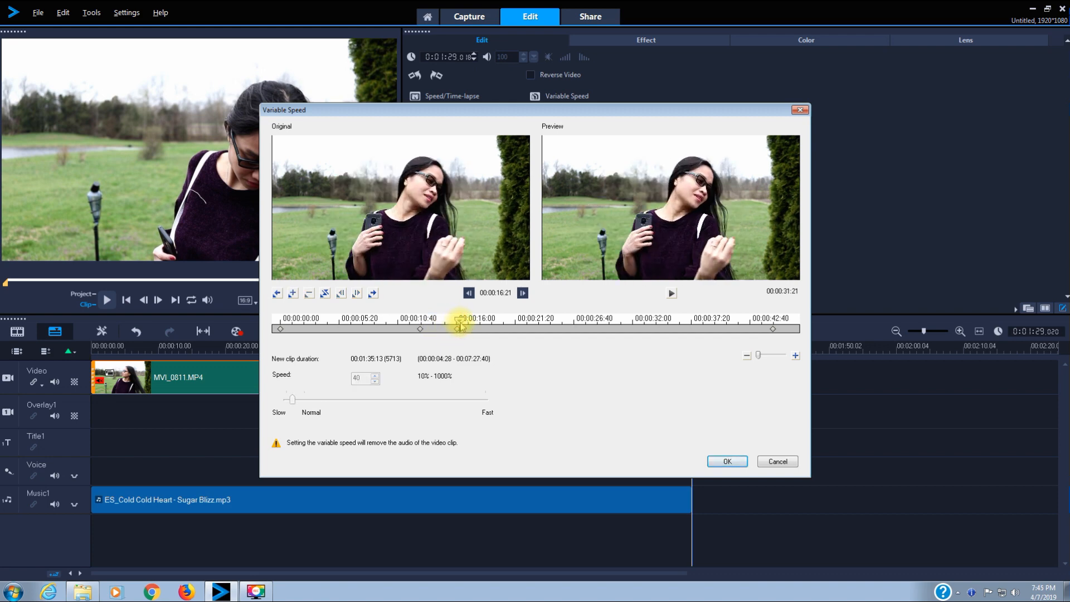
drag(461, 324, 462, 324)
click(292, 294)
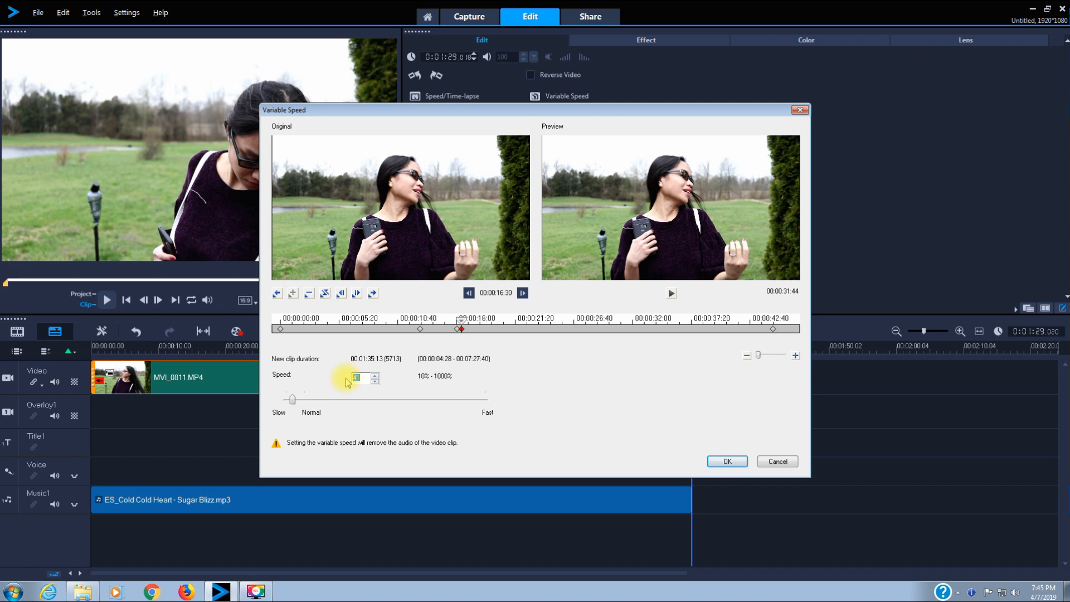
text(100)
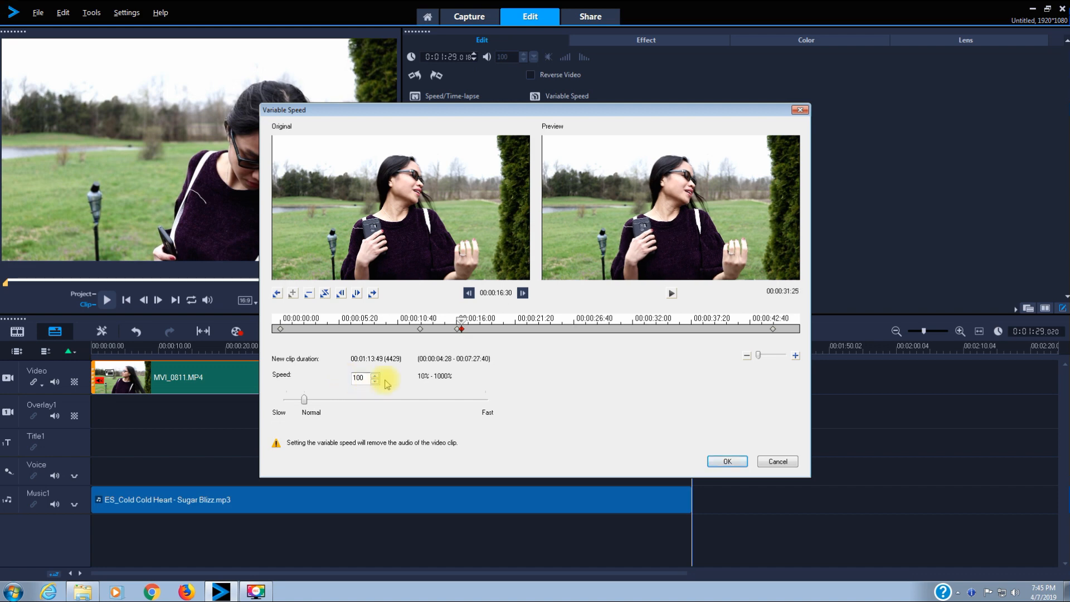
drag(461, 323, 504, 330)
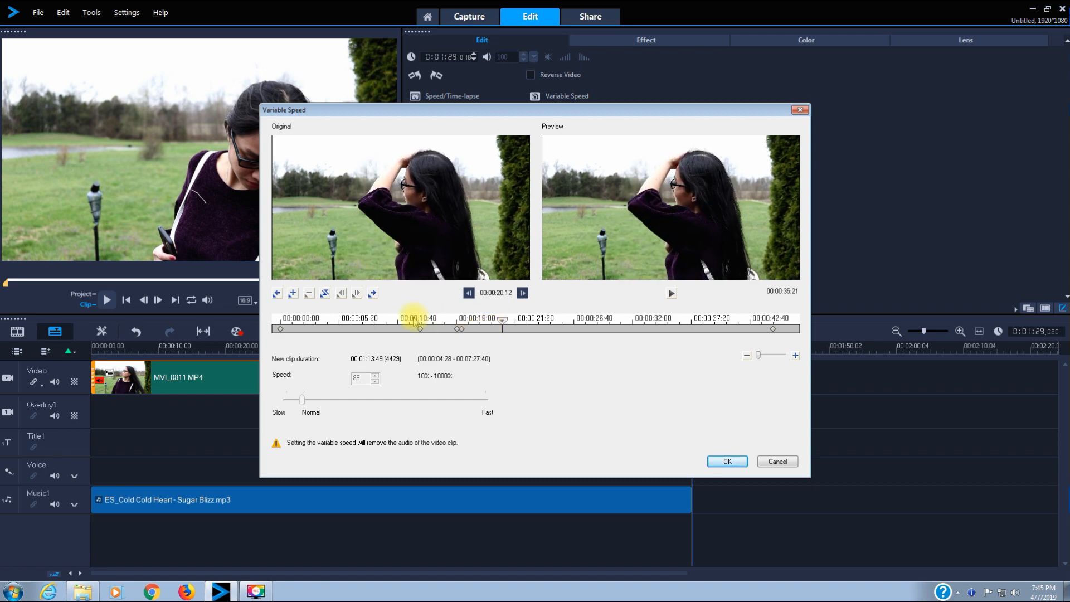
click(293, 295)
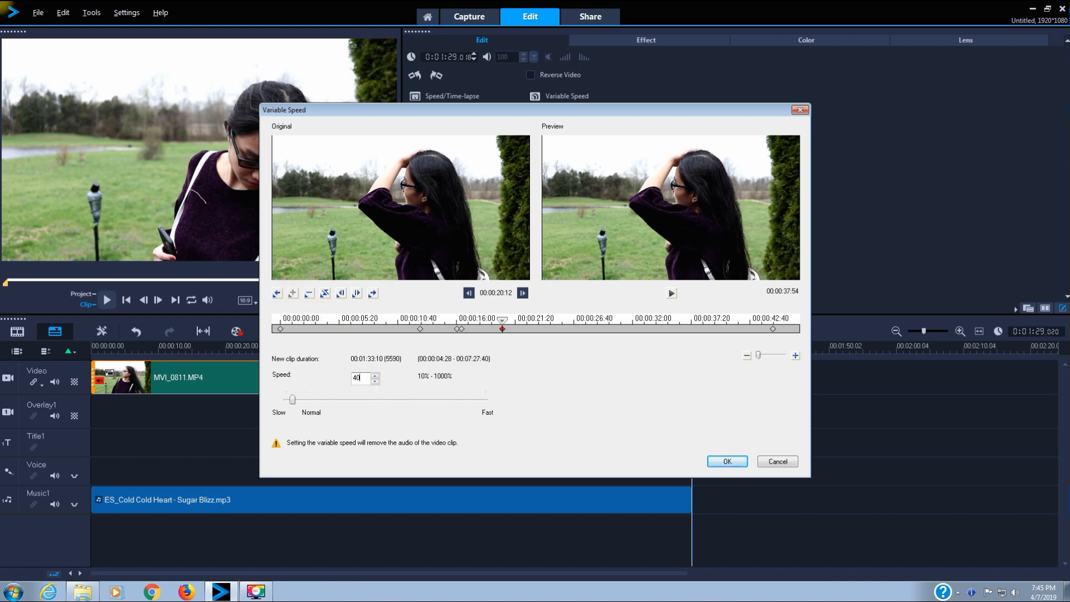
Add a speed keyframe at 00:00:29:33 with a speed of 40 and another one at 00:00:30:01
drag(502, 323, 517, 328)
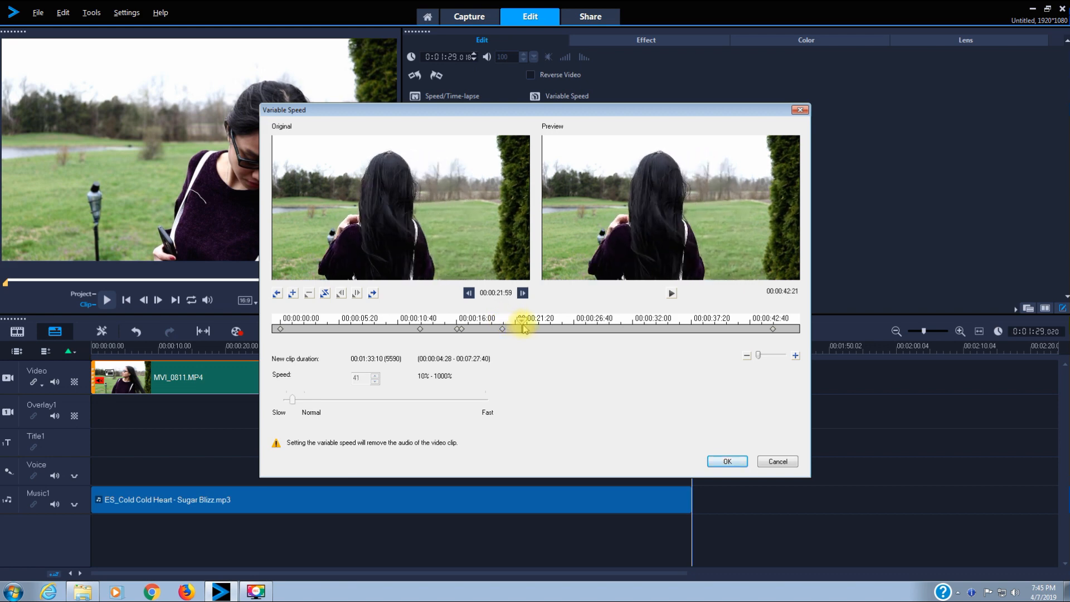
drag(530, 328, 533, 329)
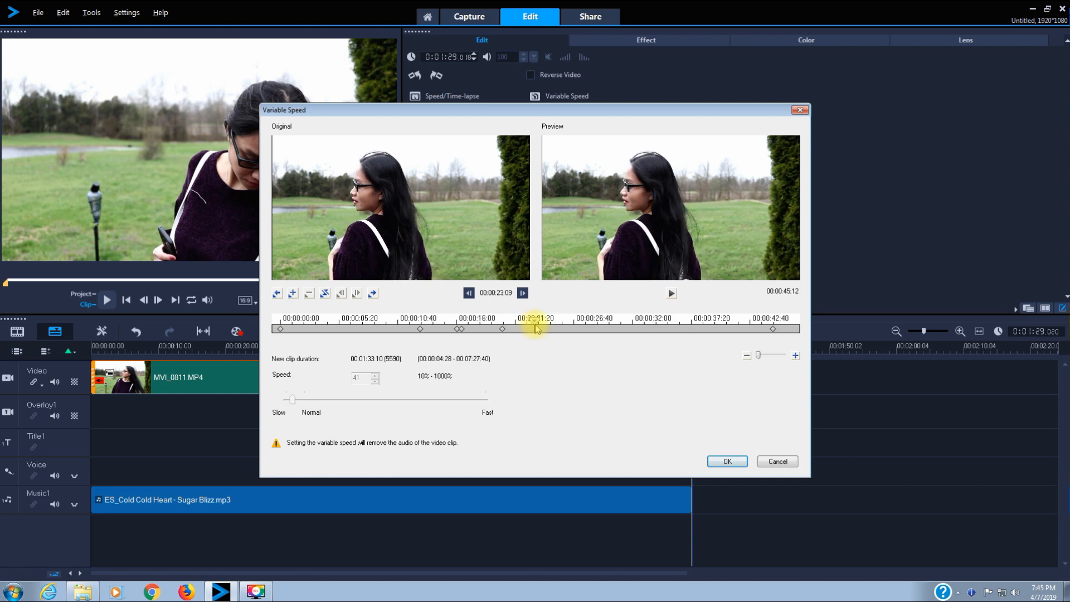
drag(539, 328, 607, 324)
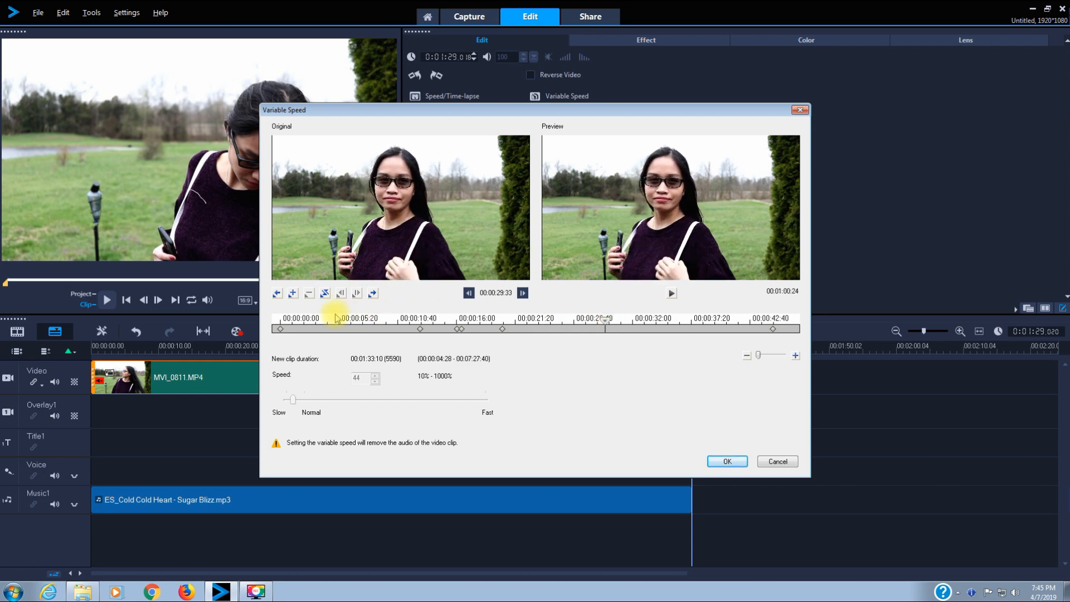
click(292, 295)
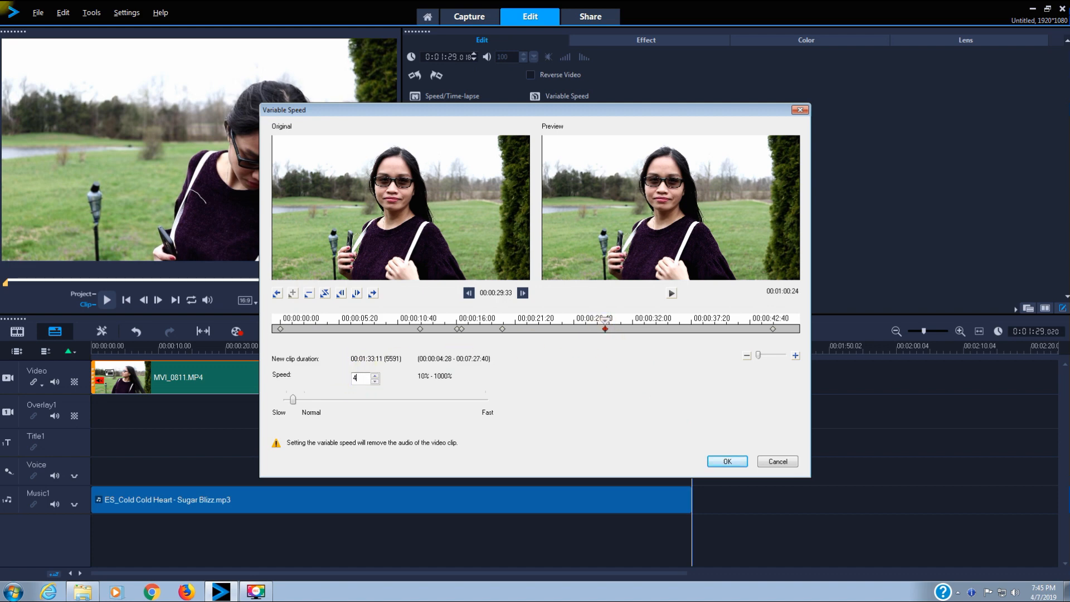
drag(603, 323, 611, 322)
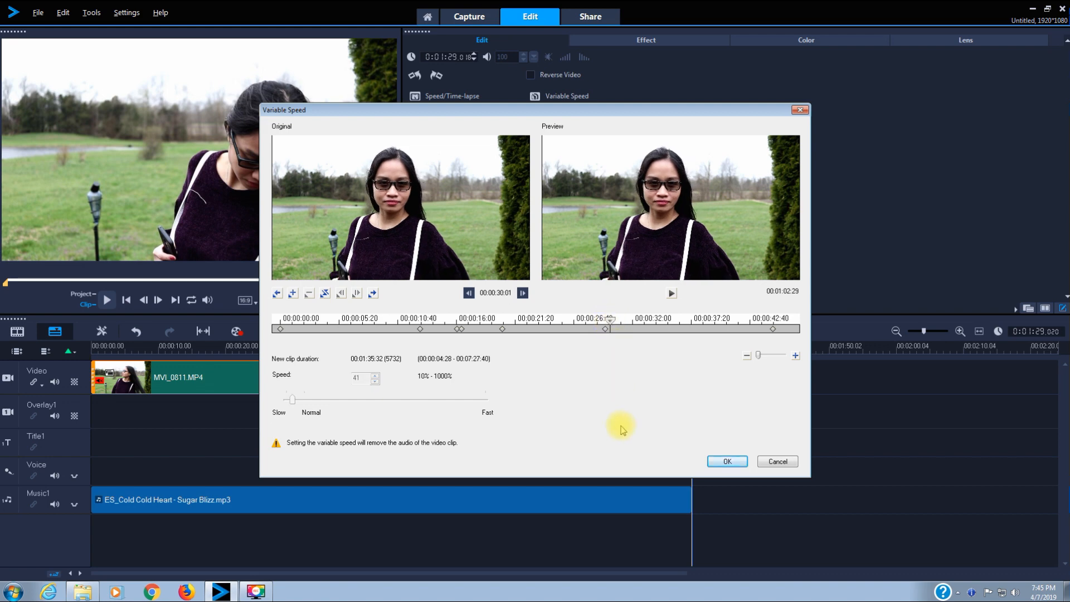
click(292, 294)
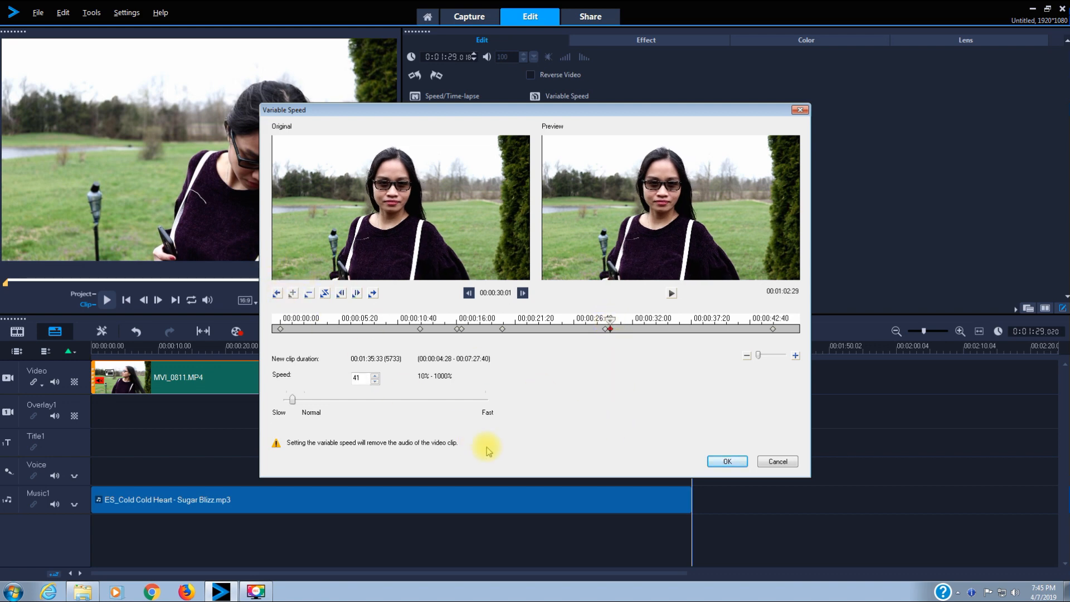
Add speed keyframes at 00:00:39:34 with a speed of 100 and at 00:00:40:01 with a speed of 40
drag(611, 322, 717, 329)
click(291, 294)
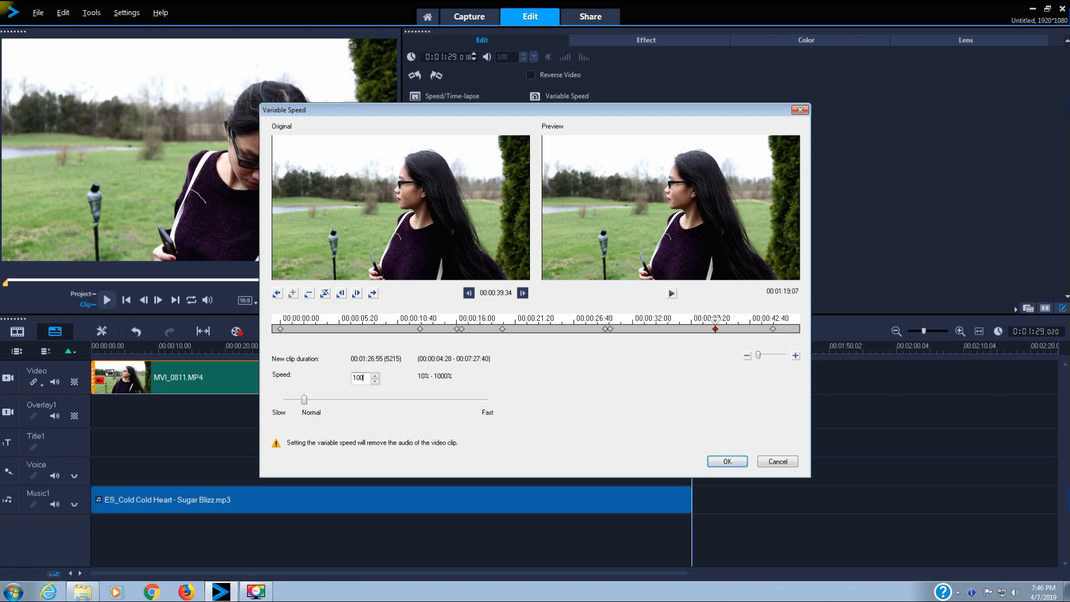
drag(717, 324, 722, 325)
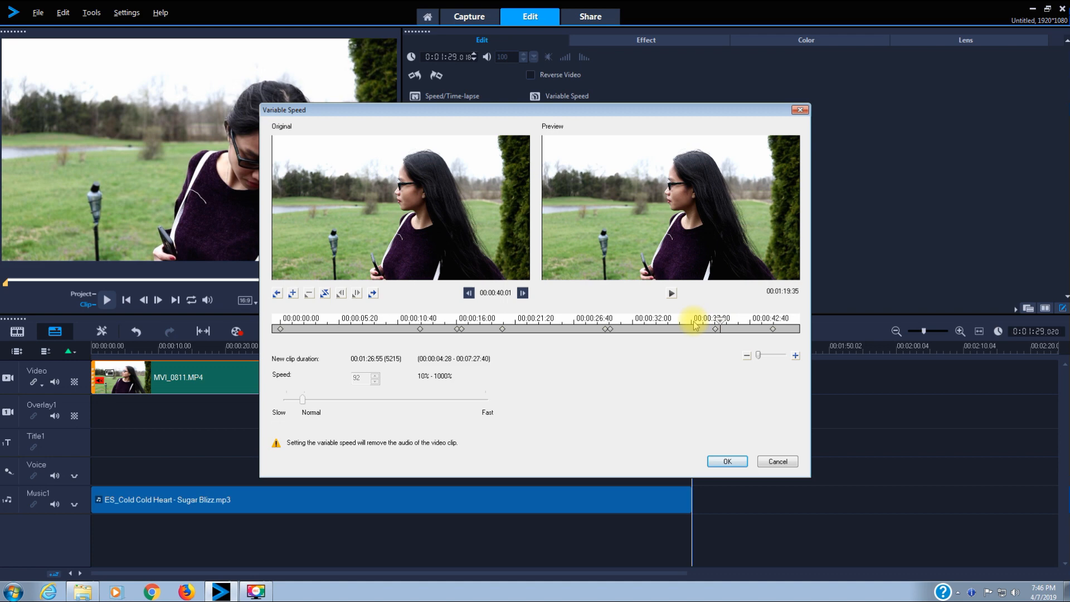
click(293, 294)
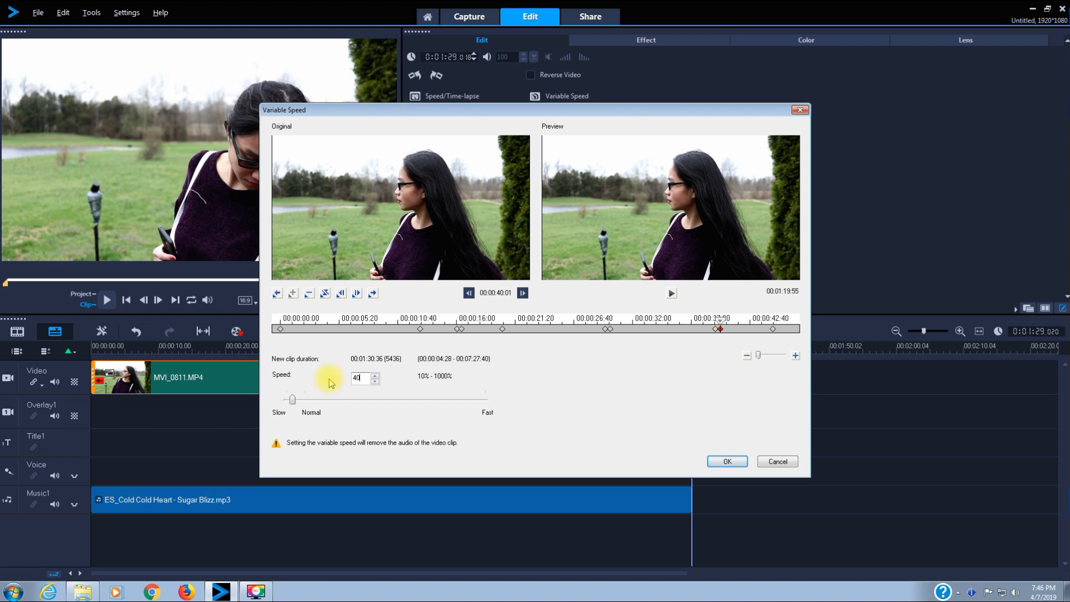
Set the speed of the final keyframe at the end of the clip to 40 and apply the variable speed settings
click(773, 330)
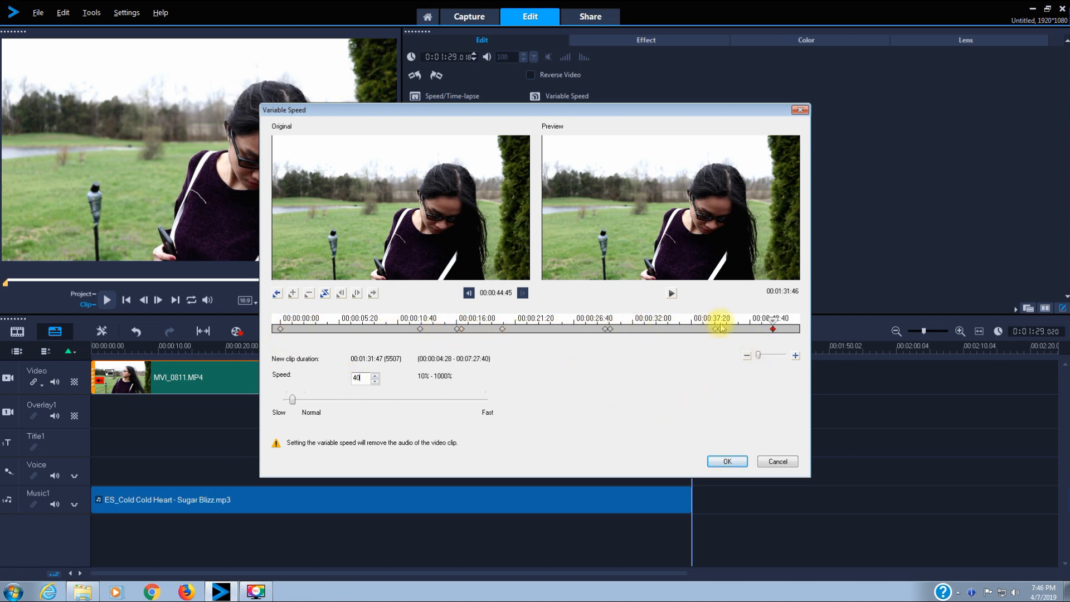
click(727, 462)
Extend the ES_Cold Cold Heart - Sugar Blizz.mp3 clip on the music track to the end of the video clip
click(675, 498)
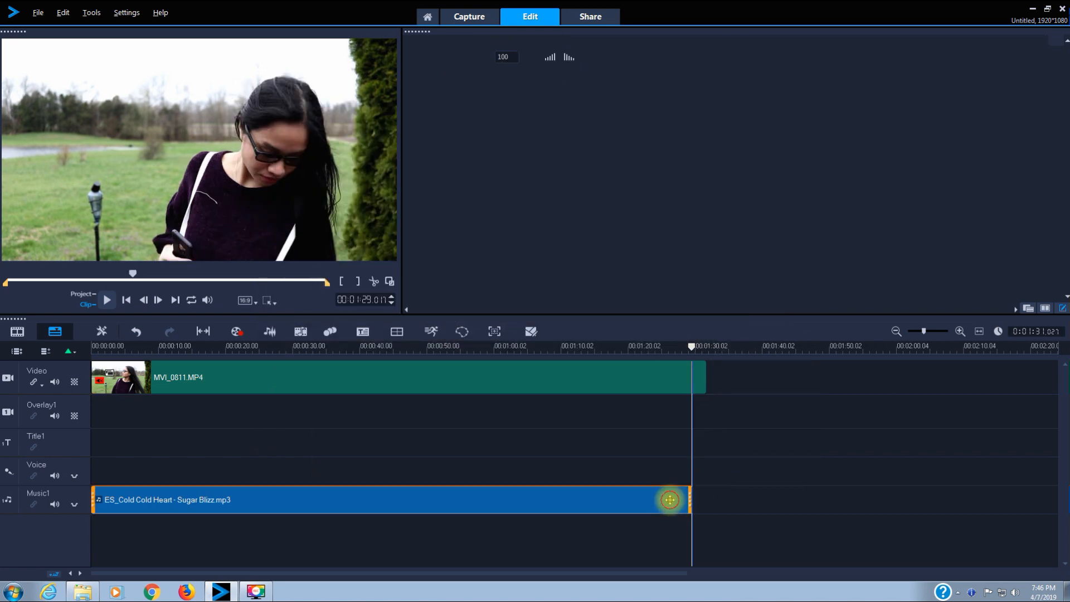
drag(690, 499, 705, 499)
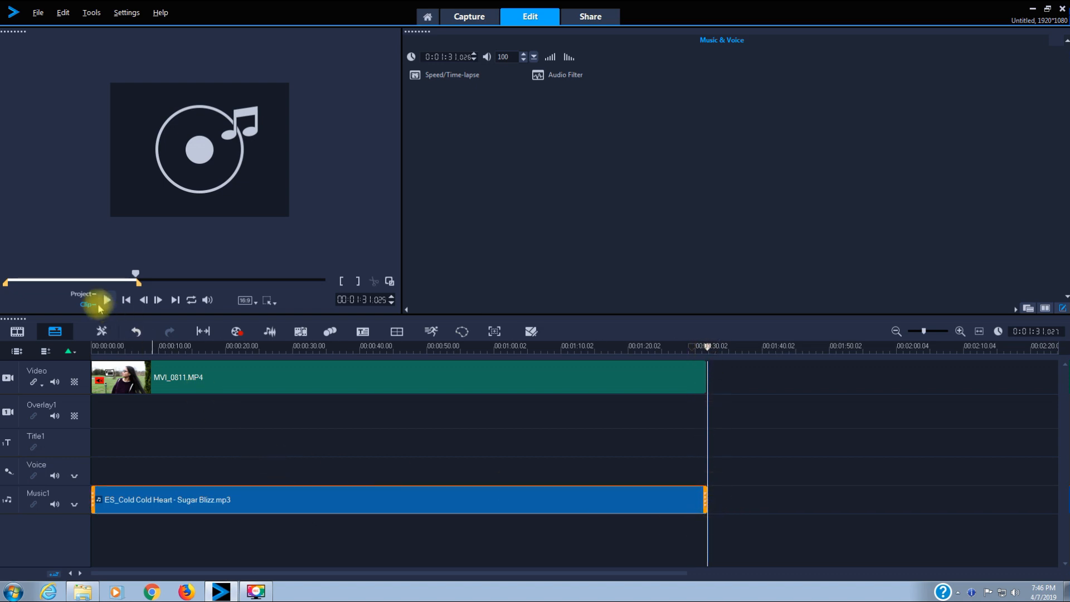
Play the whole project from the beginning to check the speed changes with the music
click(84, 294)
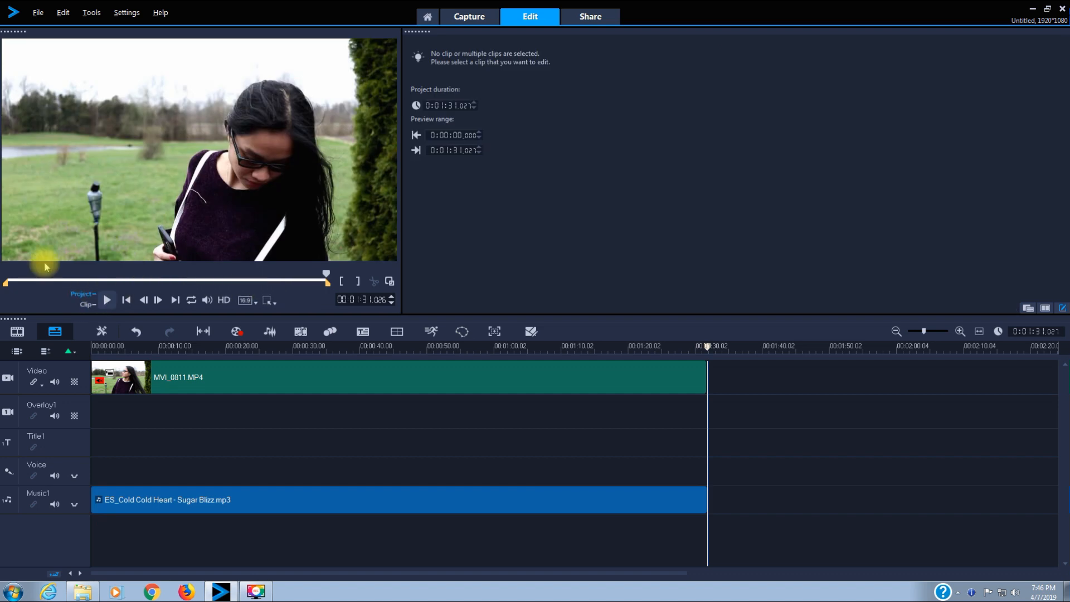
click(23, 278)
drag(22, 278, 5, 278)
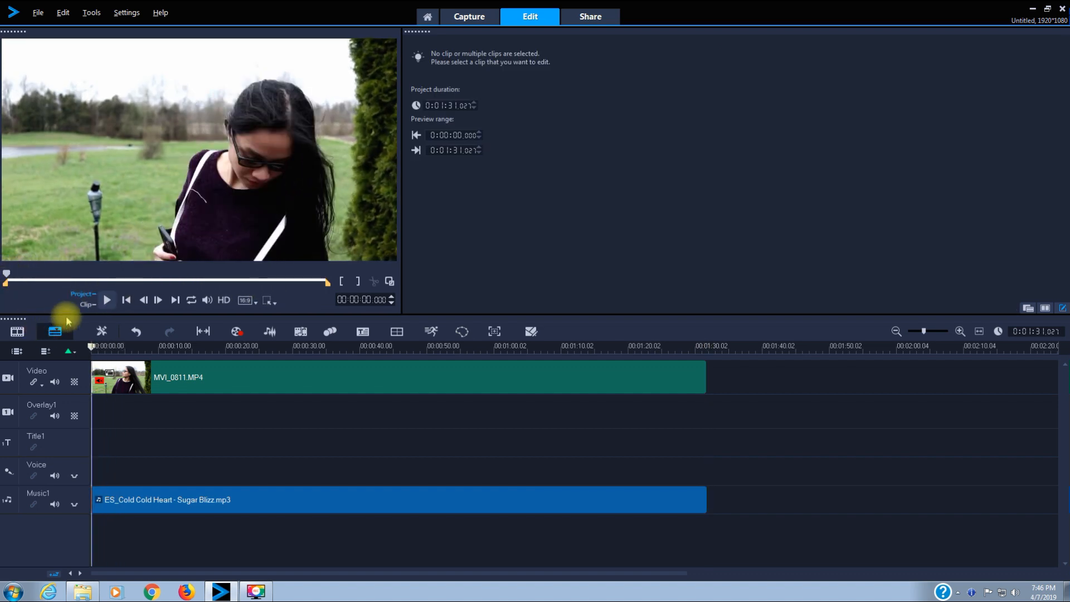
click(107, 299)
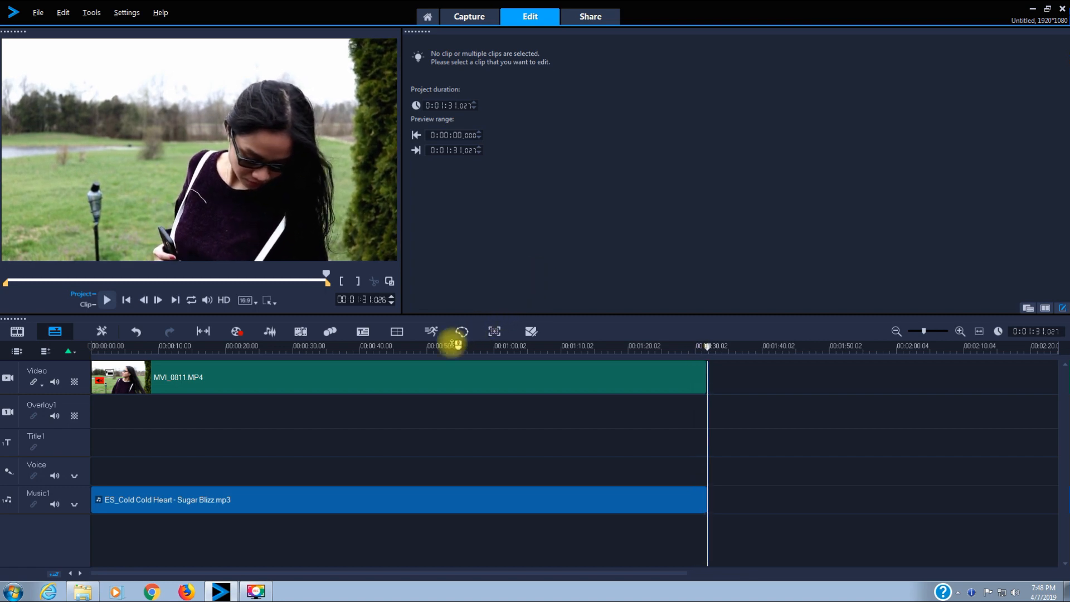
Reopen the Variable Speed settings of MVI_0811.MP4 and review the keyframes from 00:00:12:44 to 00:00:20:12
click(396, 380)
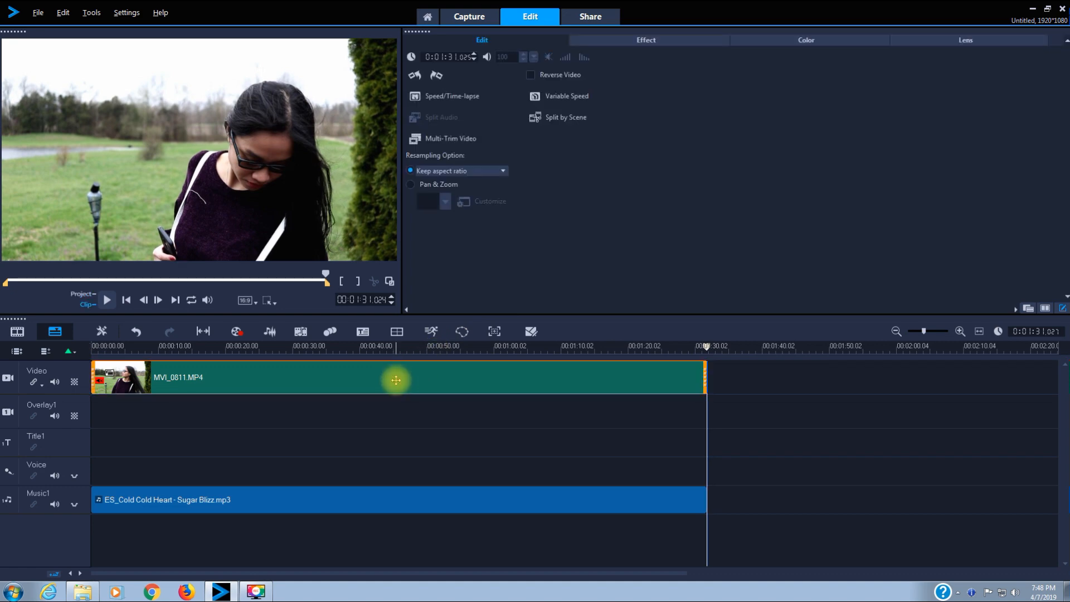
click(569, 98)
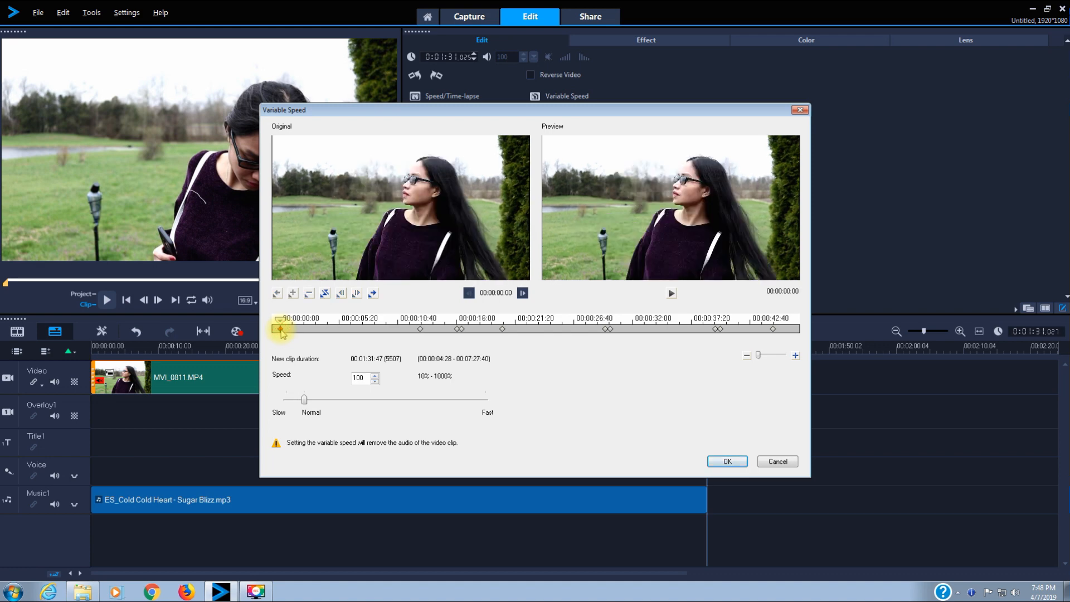
click(420, 329)
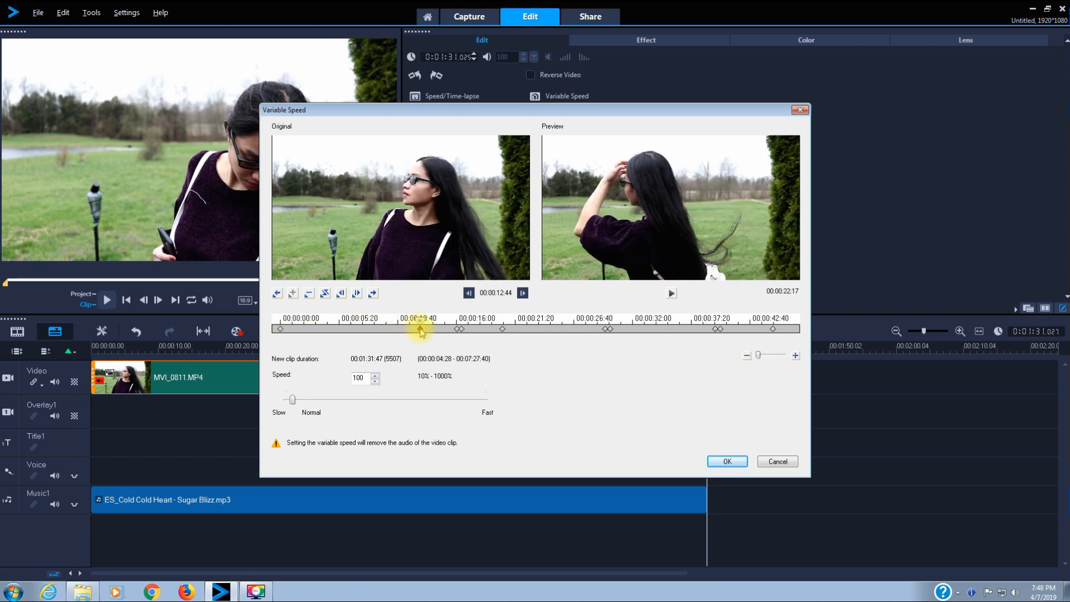
click(458, 329)
click(461, 329)
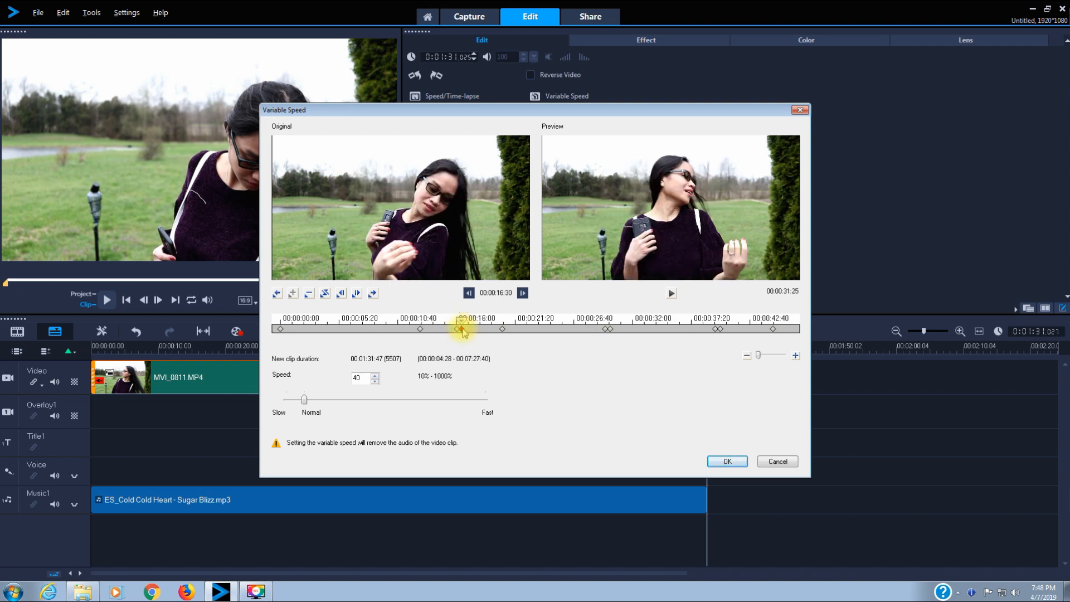
click(503, 329)
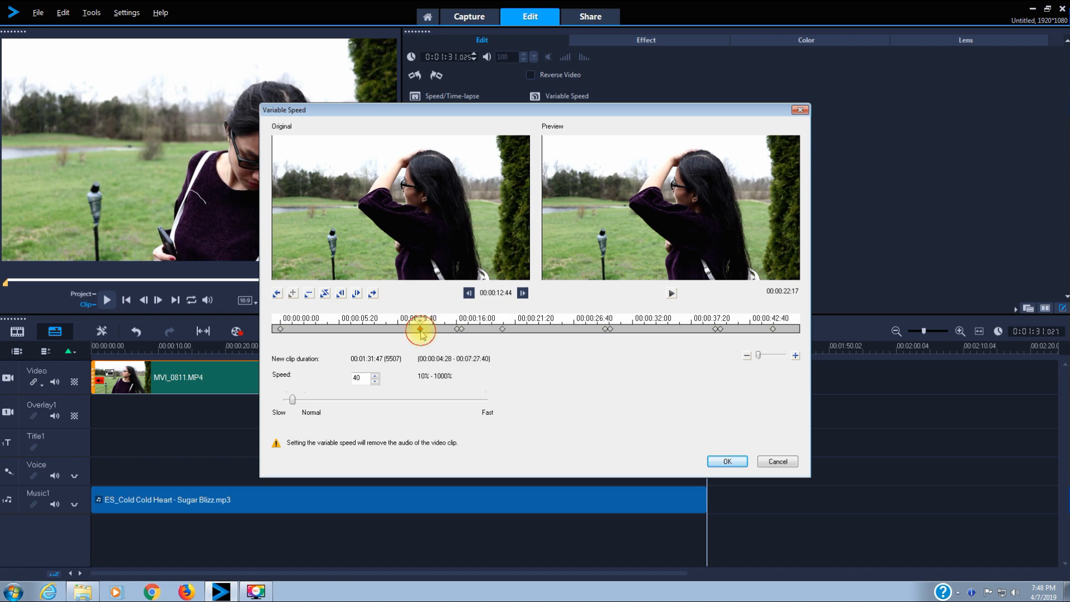
Add a speed keyframe at 00:00:12:26, just before the one at 00:00:12:44, with a speed of 100
drag(420, 324, 417, 324)
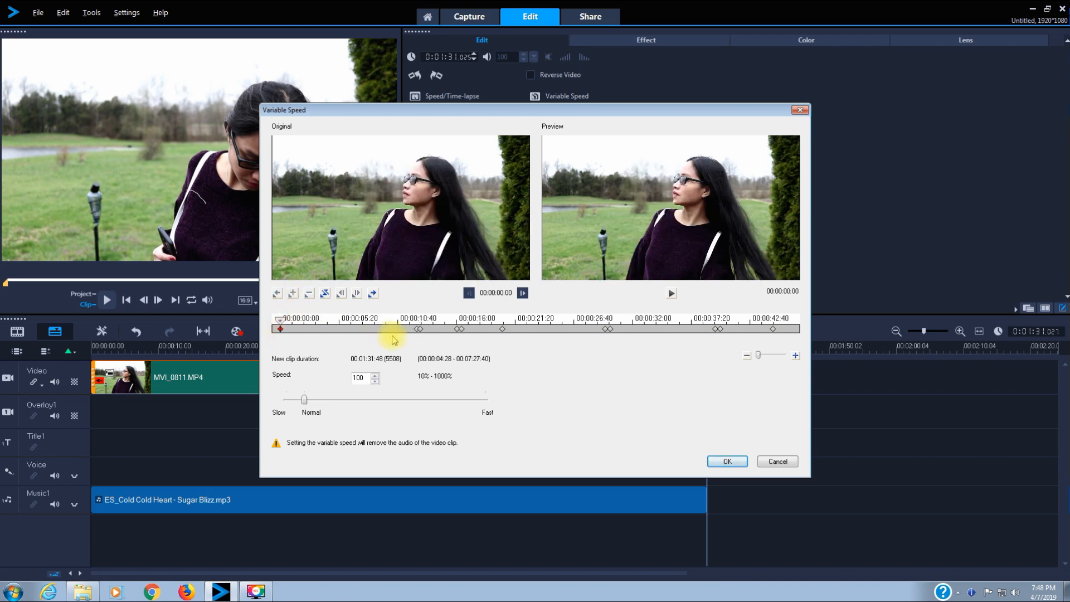
click(418, 329)
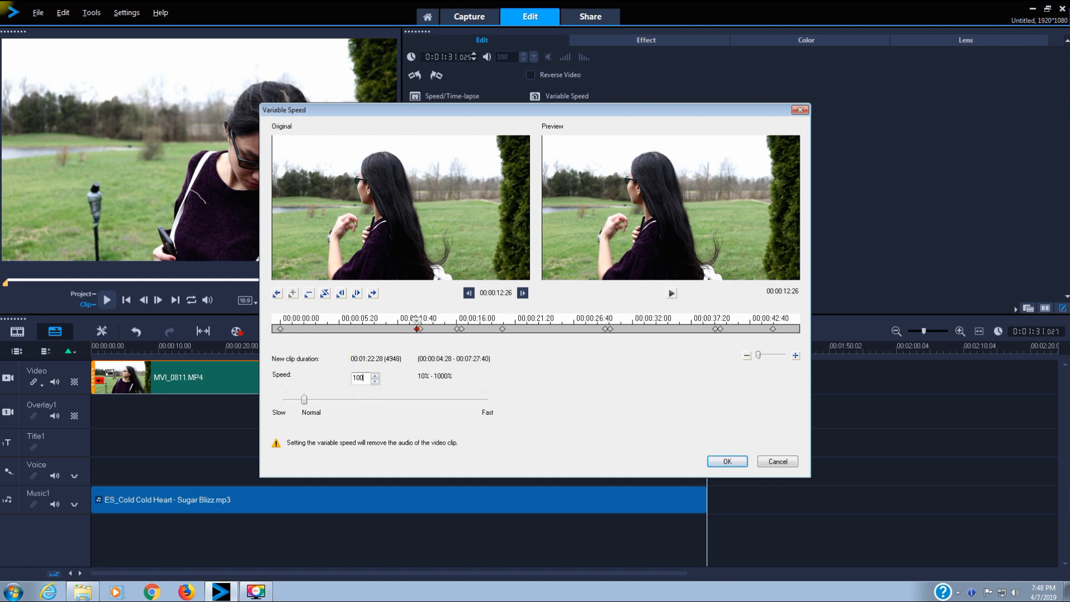
click(419, 329)
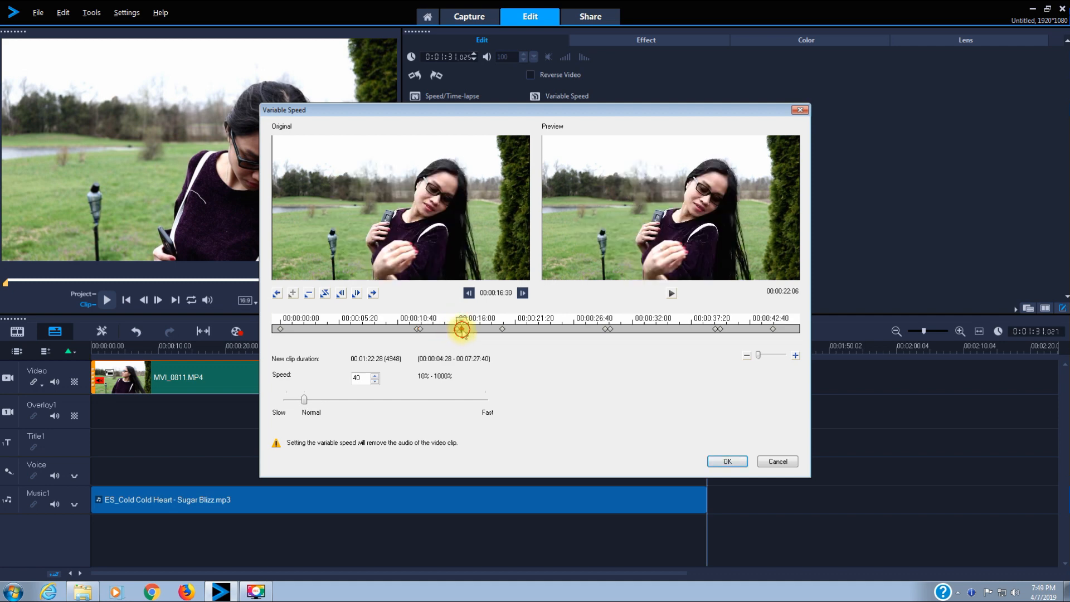
click(461, 329)
Add a speed keyframe at 00:00:19:51 with a speed of 100, keeping 40 at the following keyframe at 00:00:20:12
click(503, 330)
drag(501, 321, 499, 322)
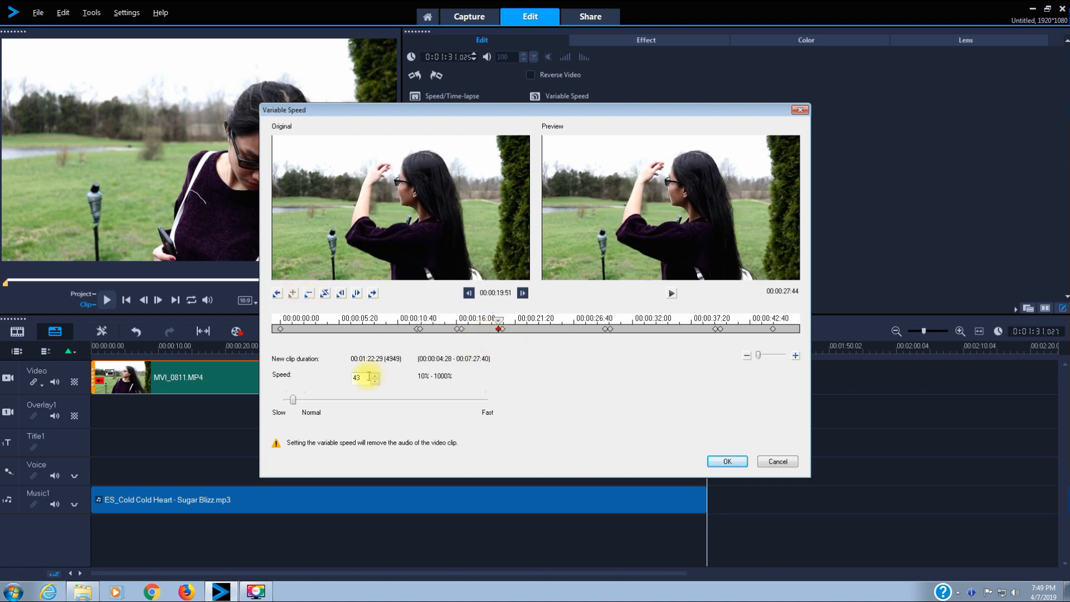
text(100)
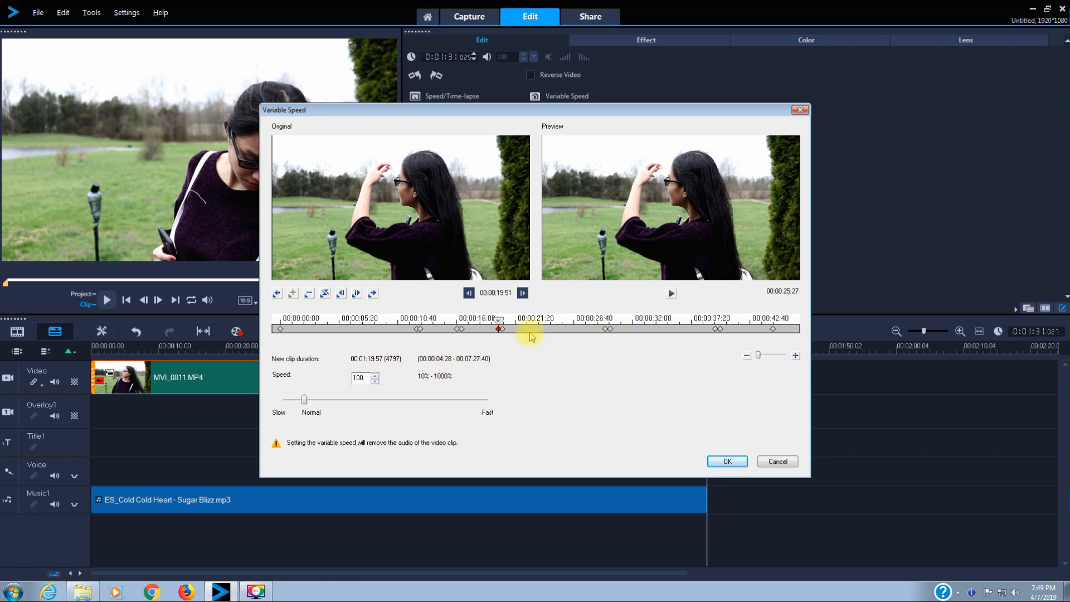
key(BackSpace)
key(BackSpace)
key(BackSpace)
text(40)
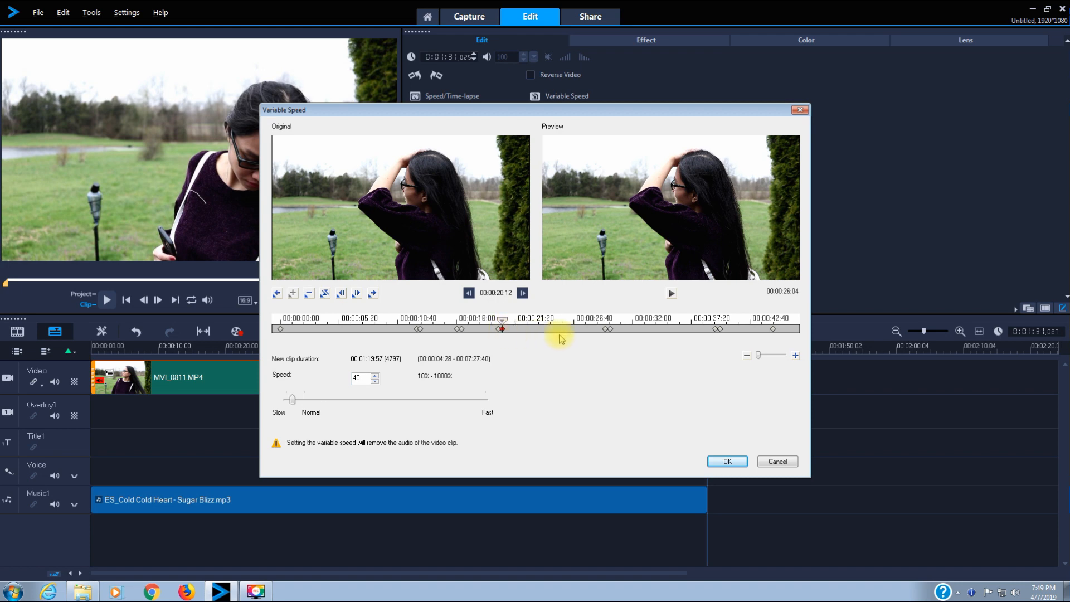
Check the keyframes at 00:00:29:33 and 00:00:39:34, and set the speed at the 00:00:30:01 keyframe to 100
click(605, 329)
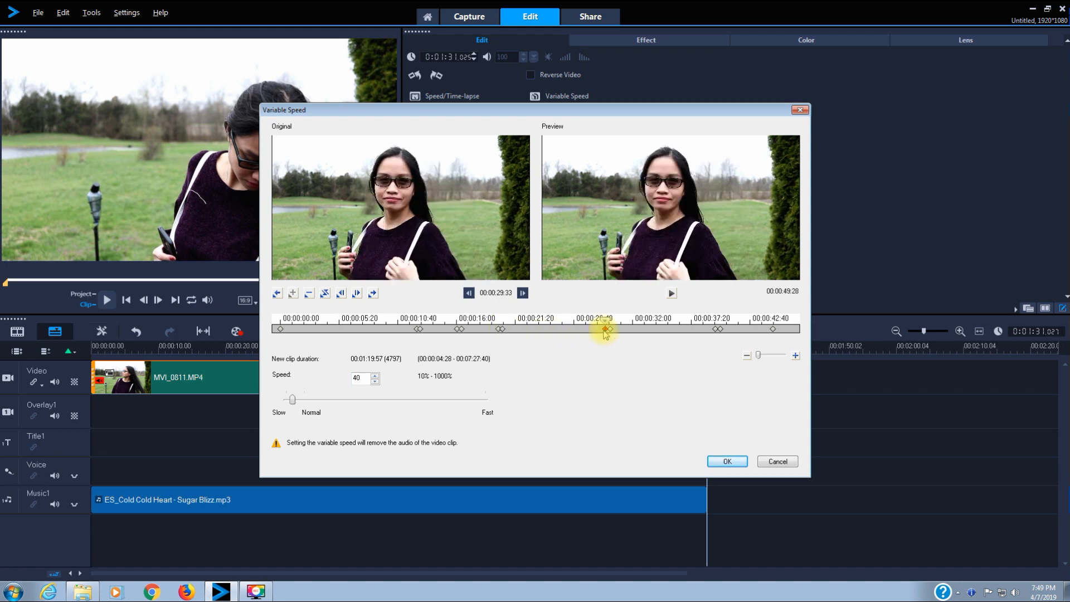
drag(613, 331, 611, 331)
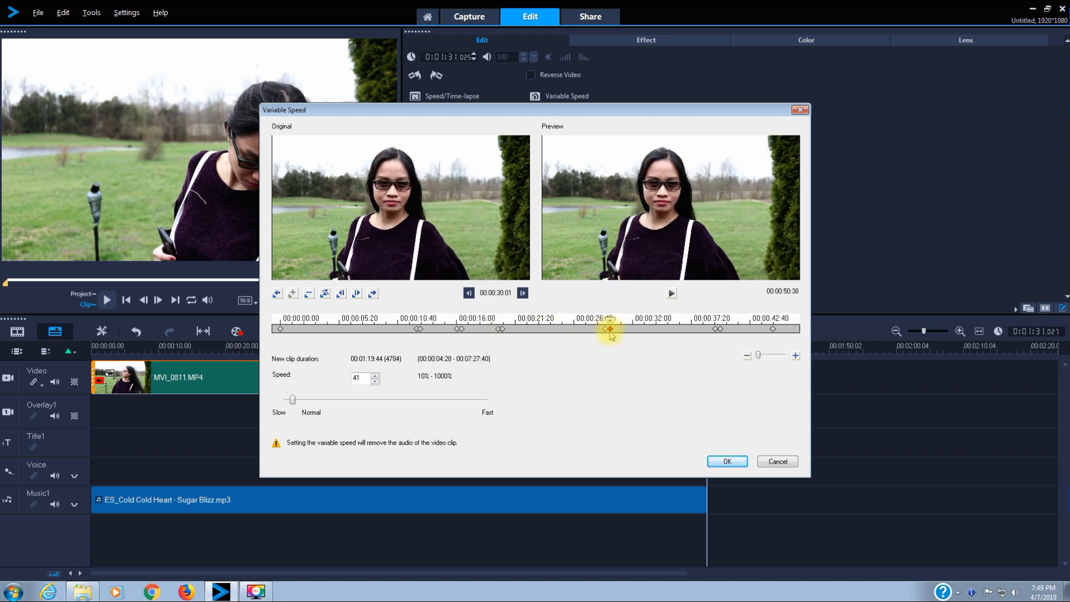
click(715, 329)
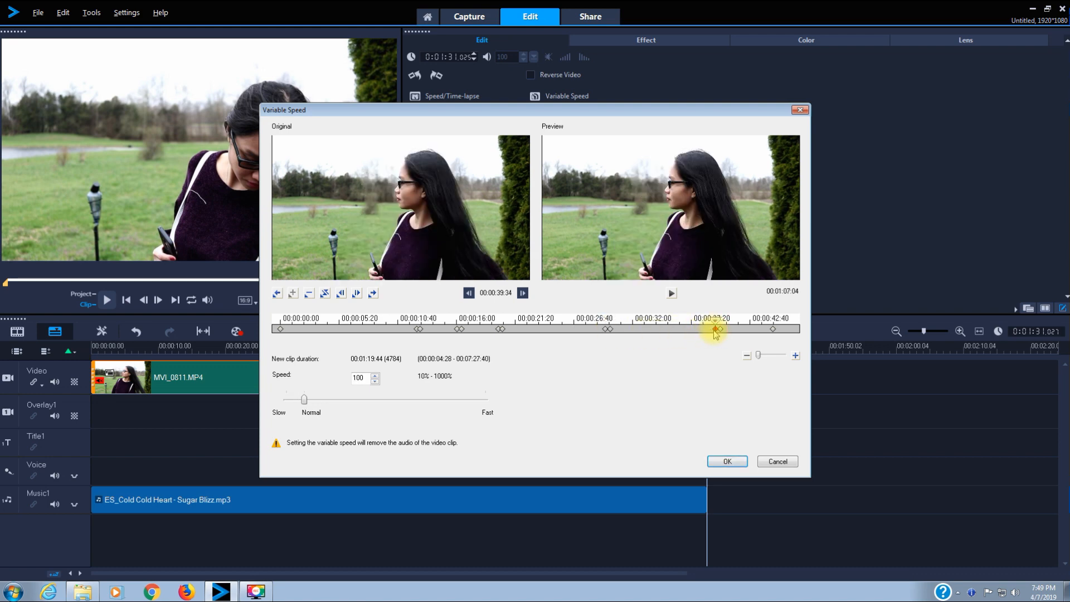
click(610, 329)
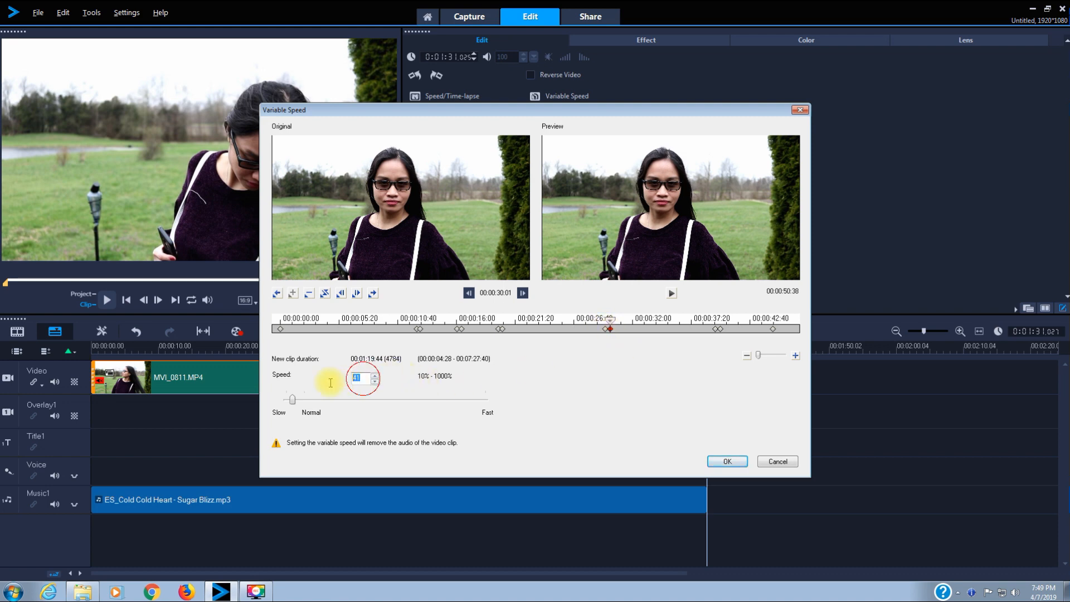
text(100)
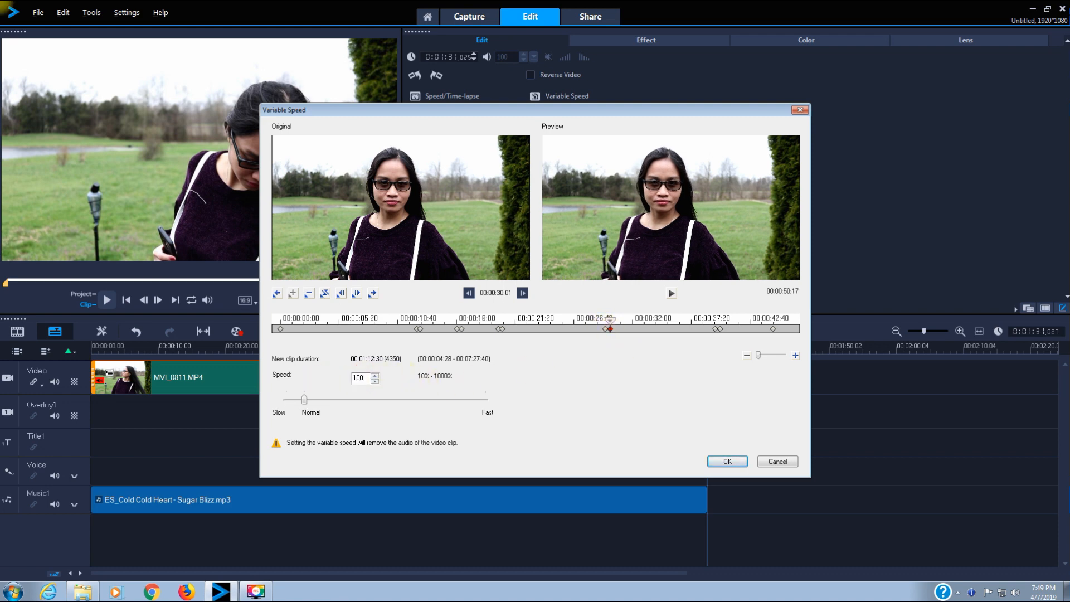
Review the speed values of the closing keyframes and go through all keyframe pairs again from the start of the clip to its end
click(718, 329)
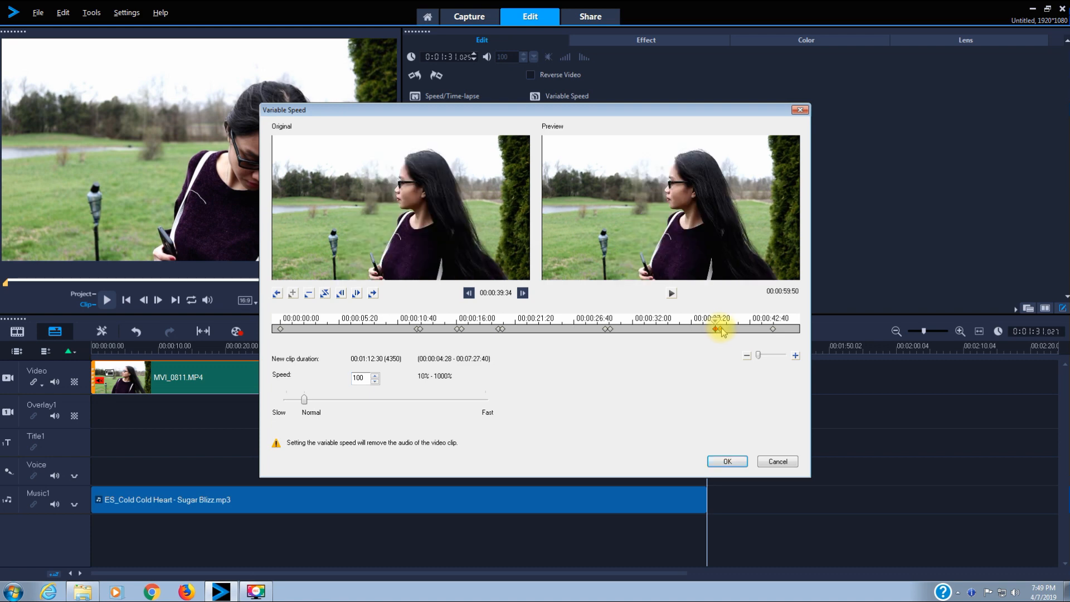
click(720, 329)
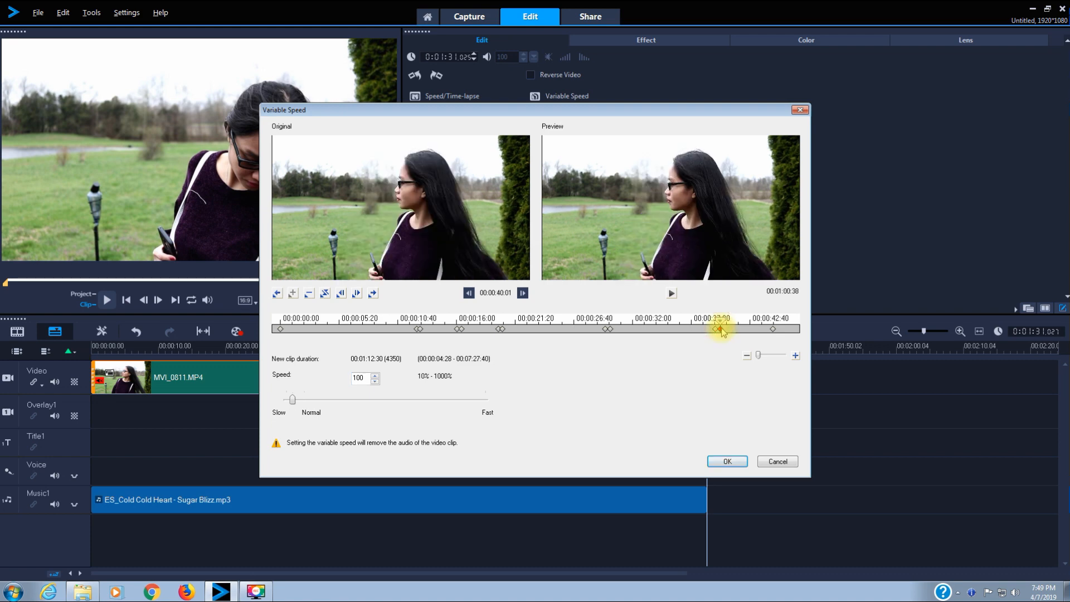
click(773, 330)
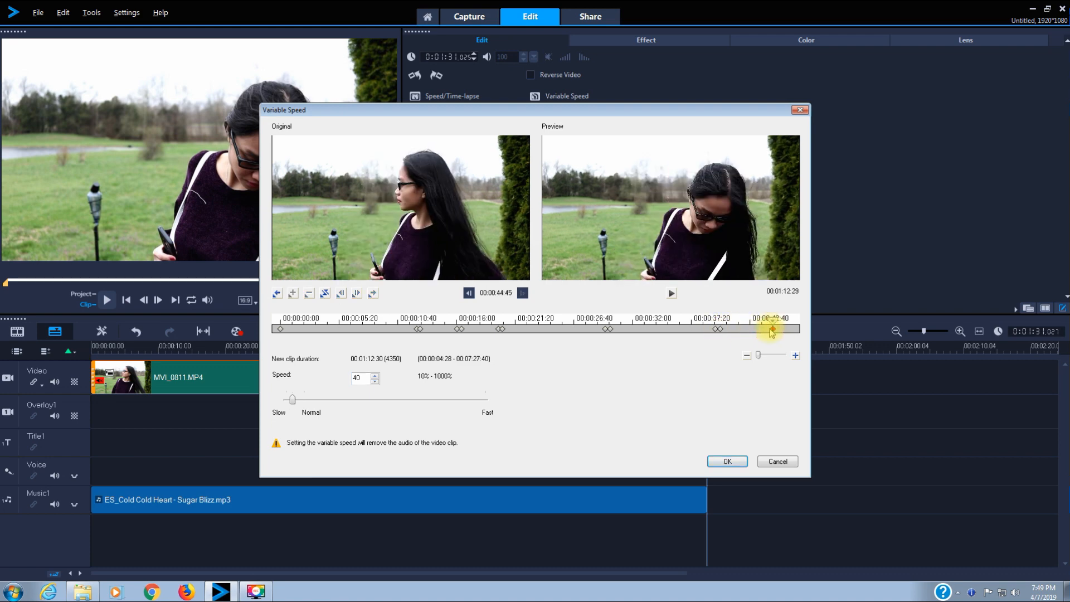
click(281, 328)
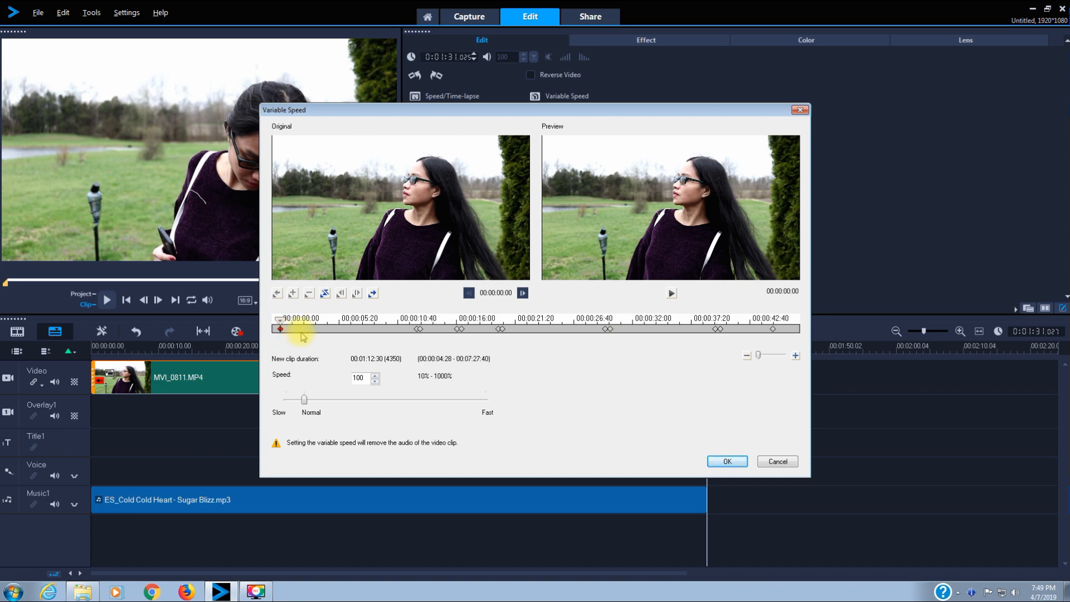
click(418, 330)
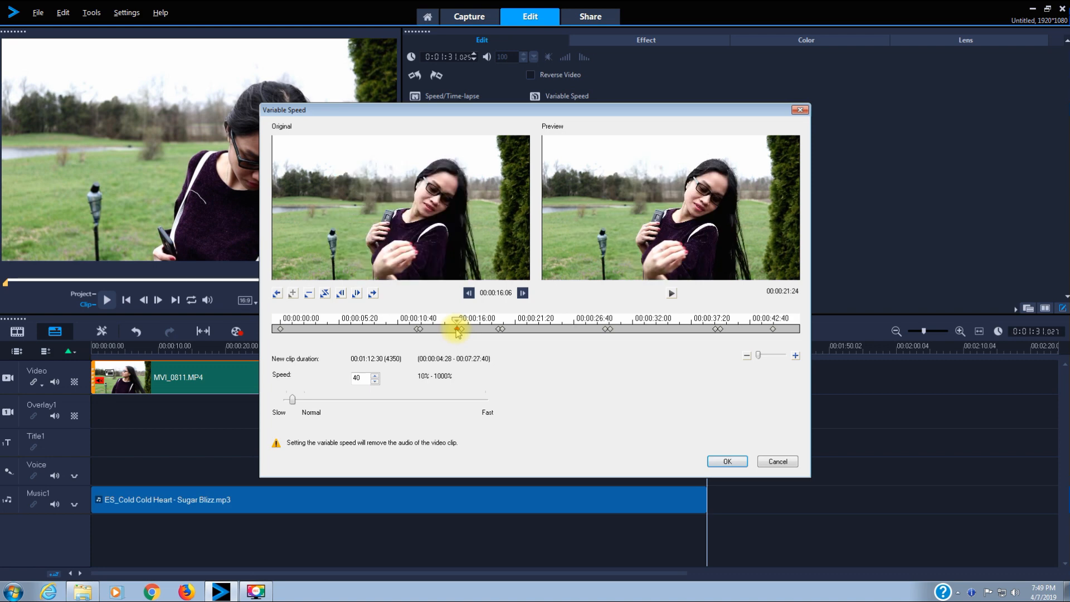
click(460, 330)
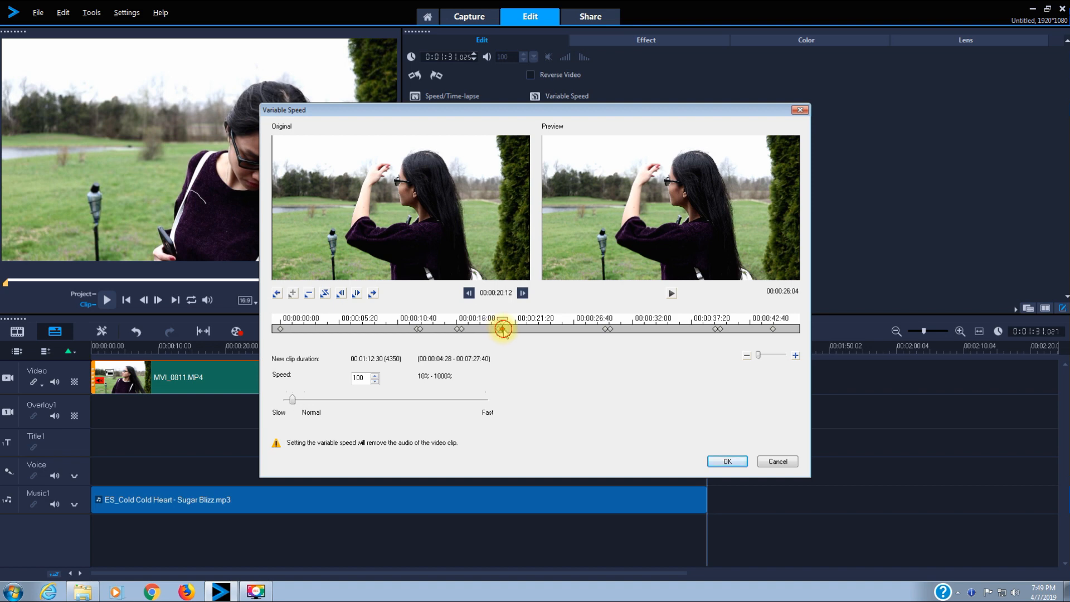
click(503, 329)
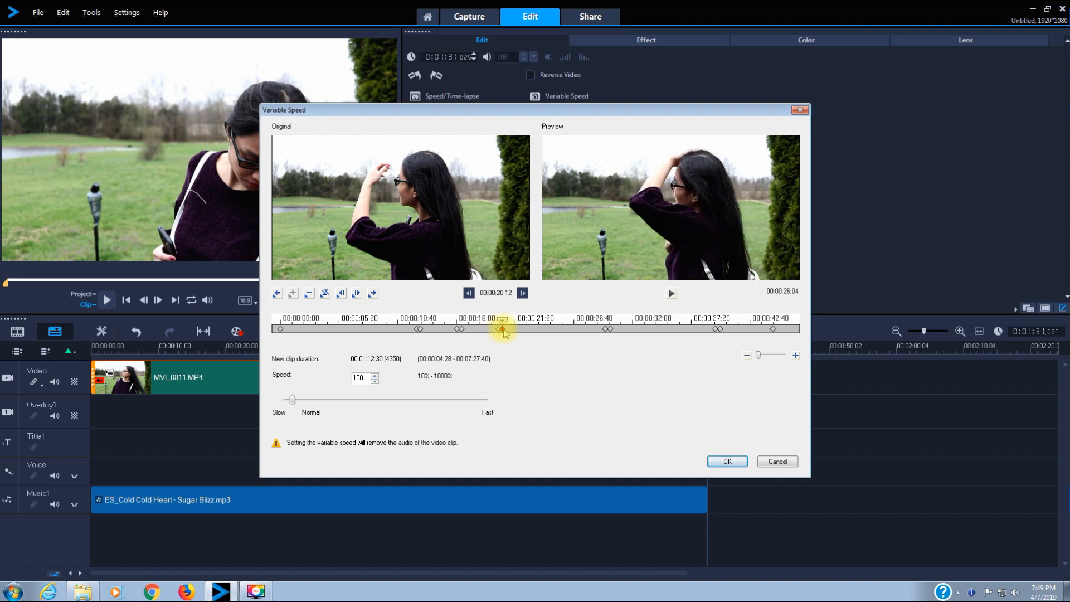
click(606, 330)
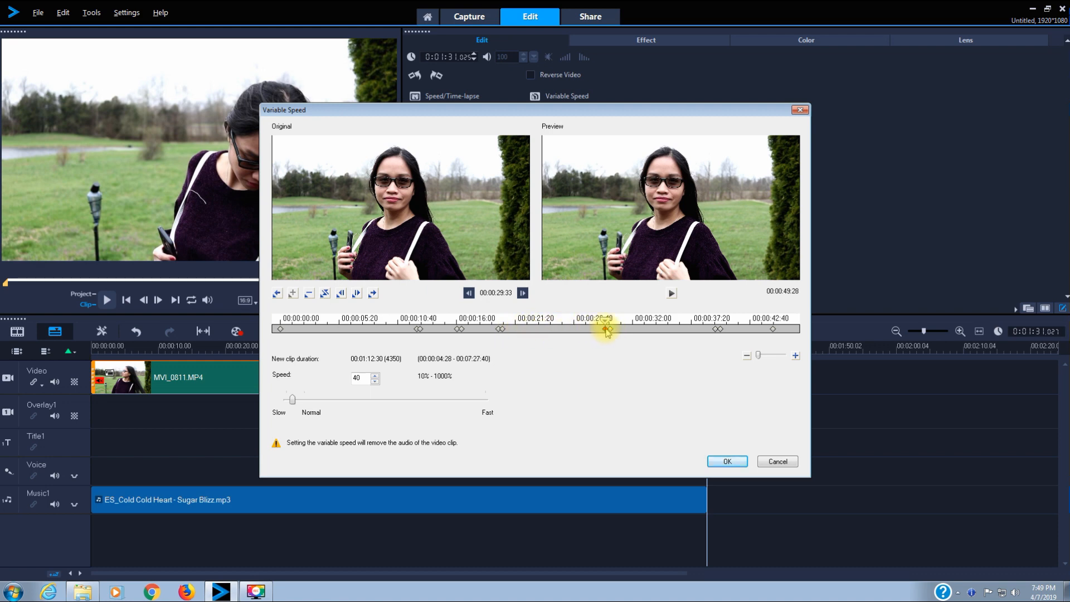
click(610, 330)
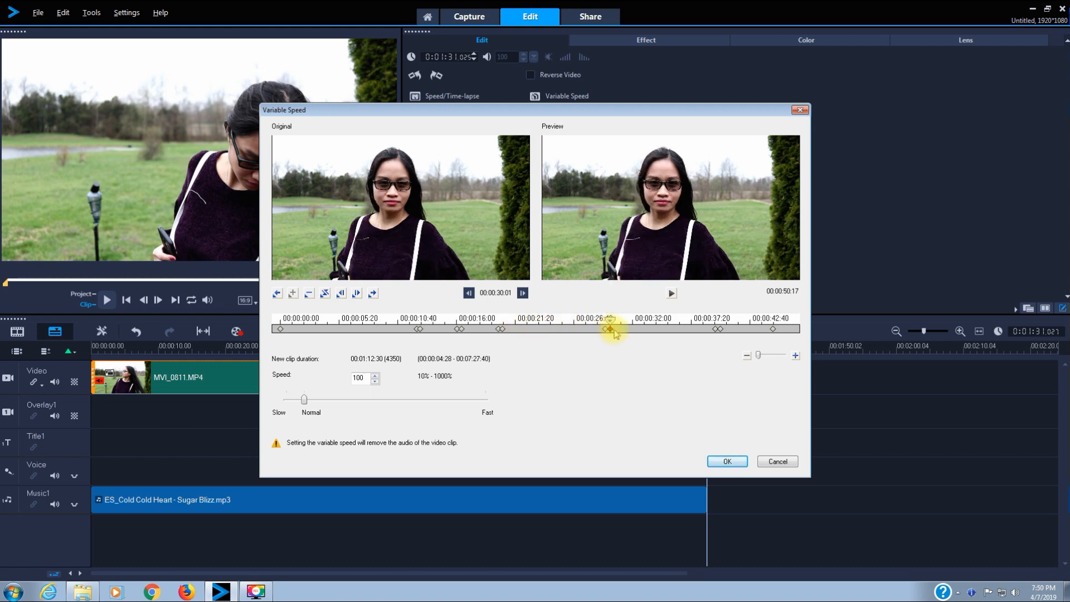
click(720, 329)
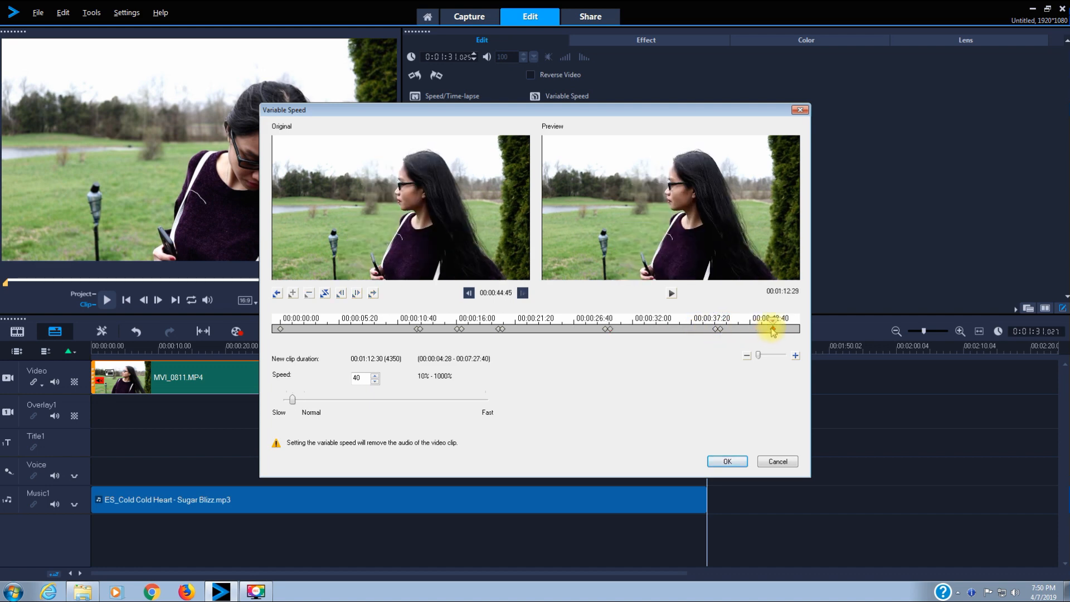
click(773, 330)
Apply the variable speed changes and trim the music clip to end together with MVI_0811.MP4
click(728, 462)
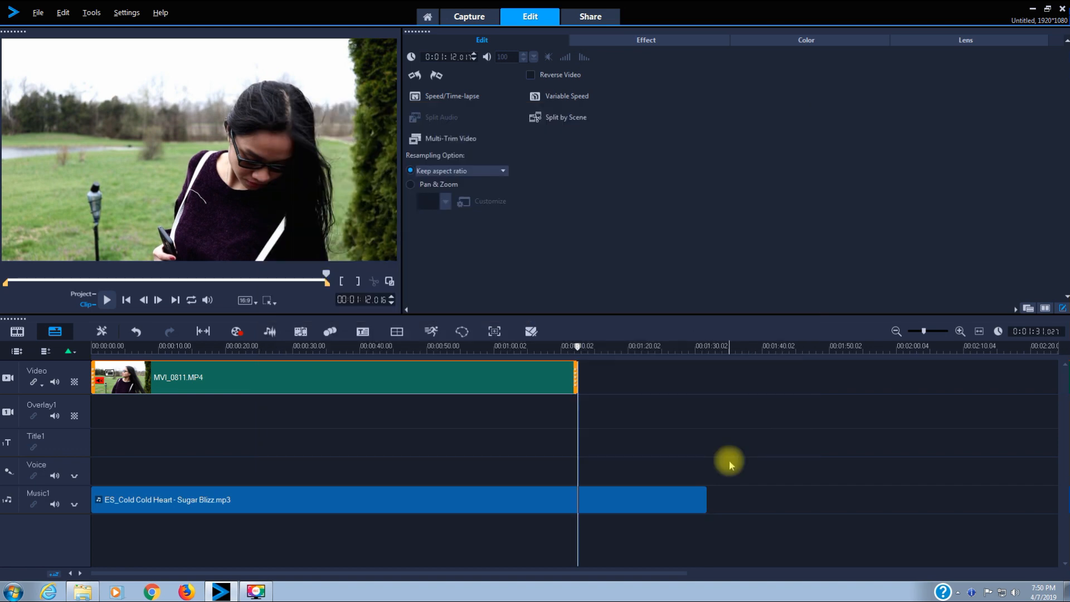
click(678, 499)
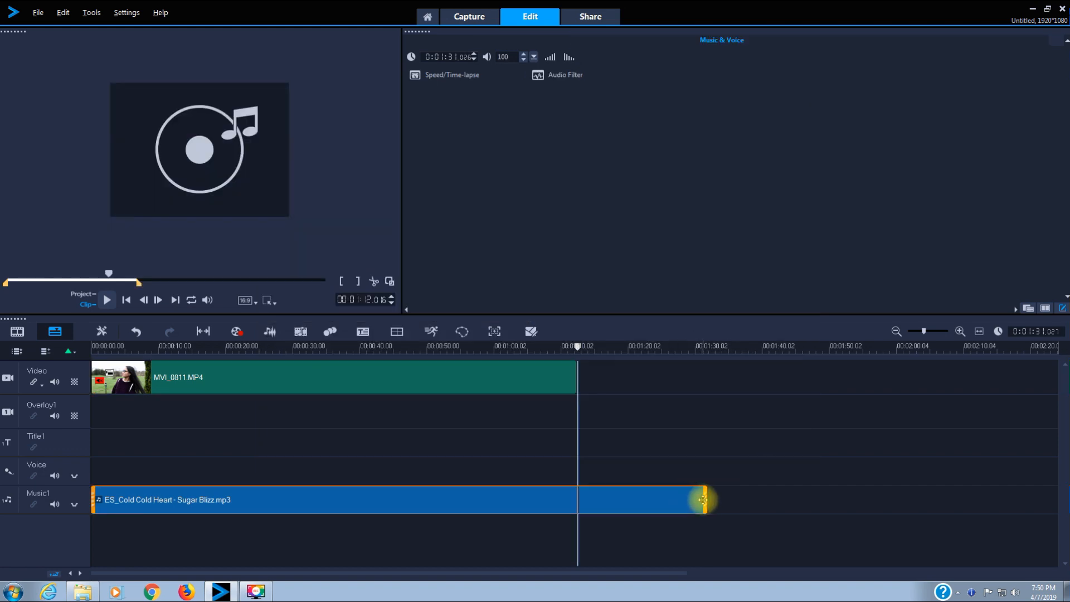
drag(705, 500, 577, 500)
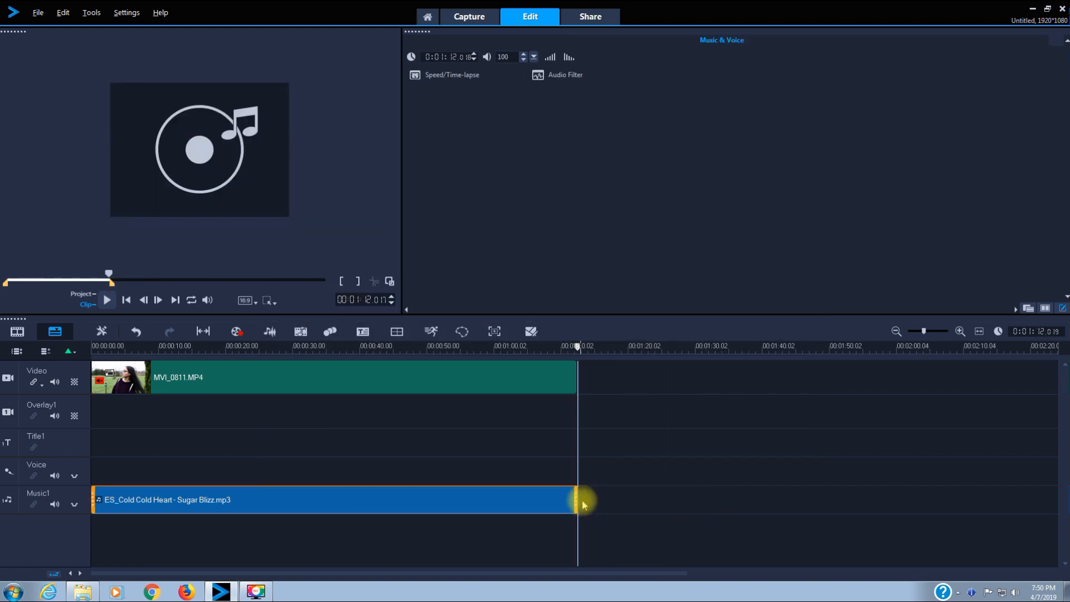
Play the project from the beginning to check the revised speed changes against the shortened music
click(95, 347)
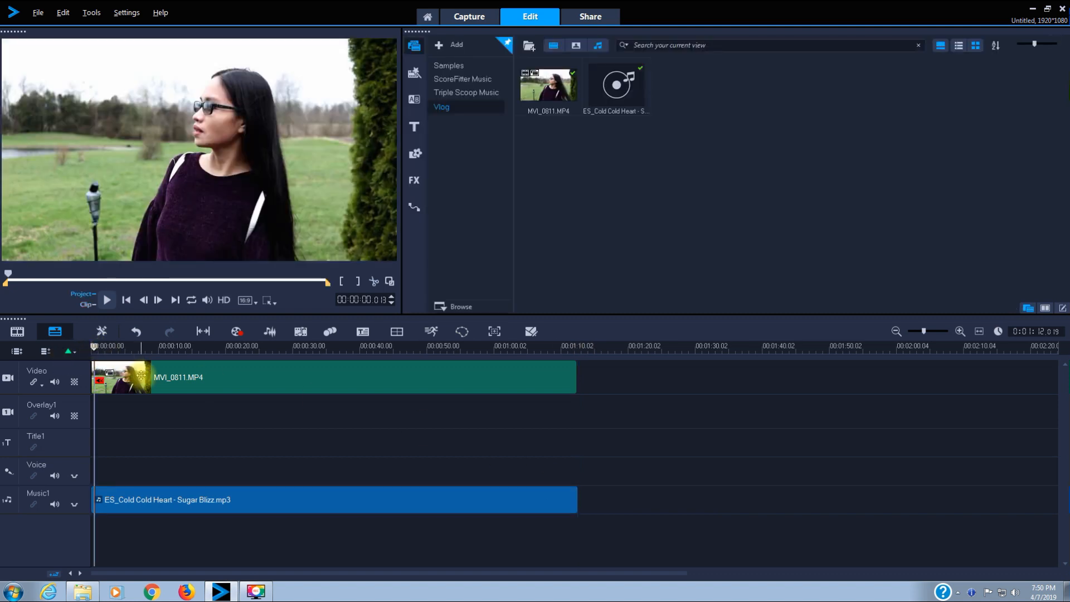
click(90, 345)
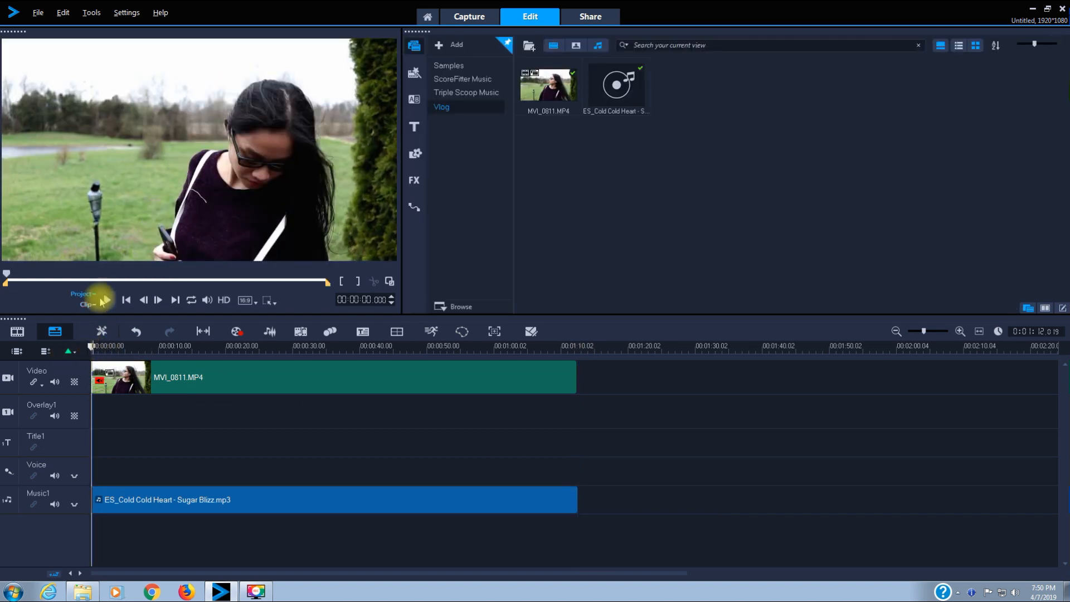
click(107, 301)
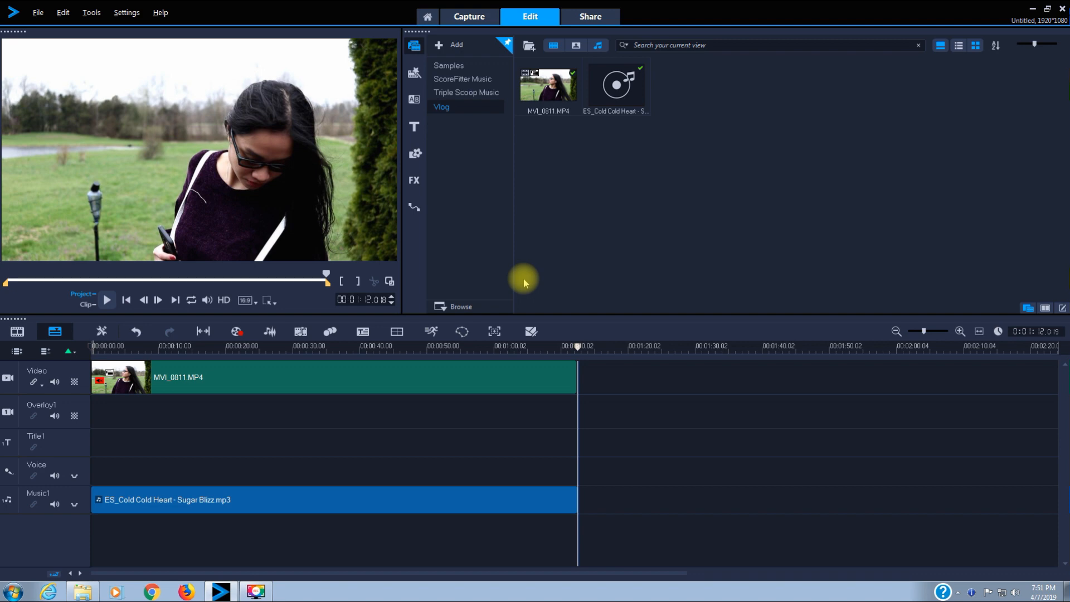
Reopen the Variable Speed settings of MVI_0811.MP4 and remove the keyframe pair near 00:00:12
double_click(409, 378)
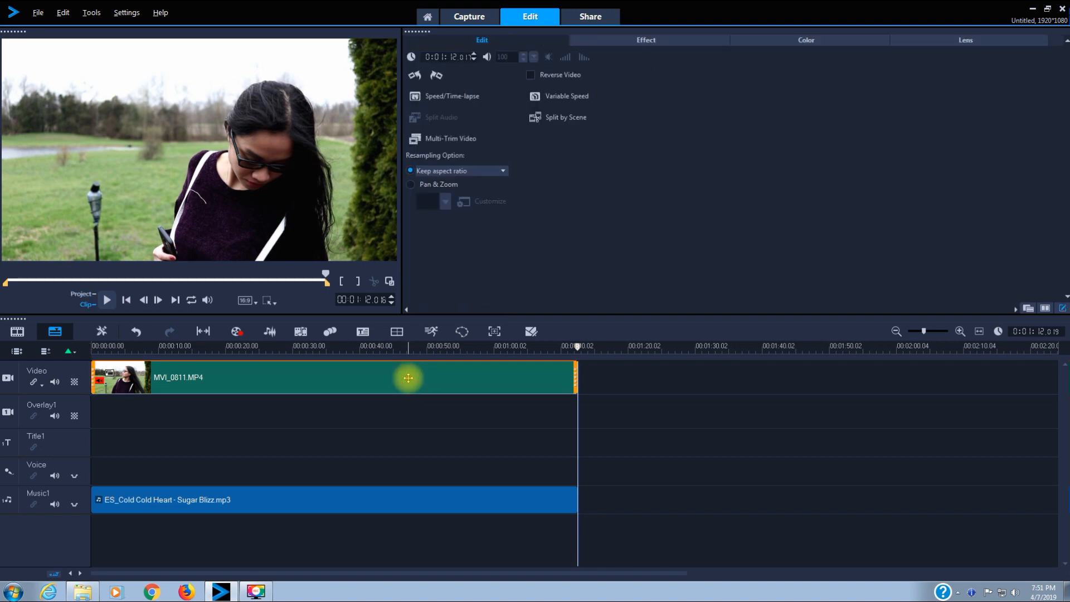
click(577, 97)
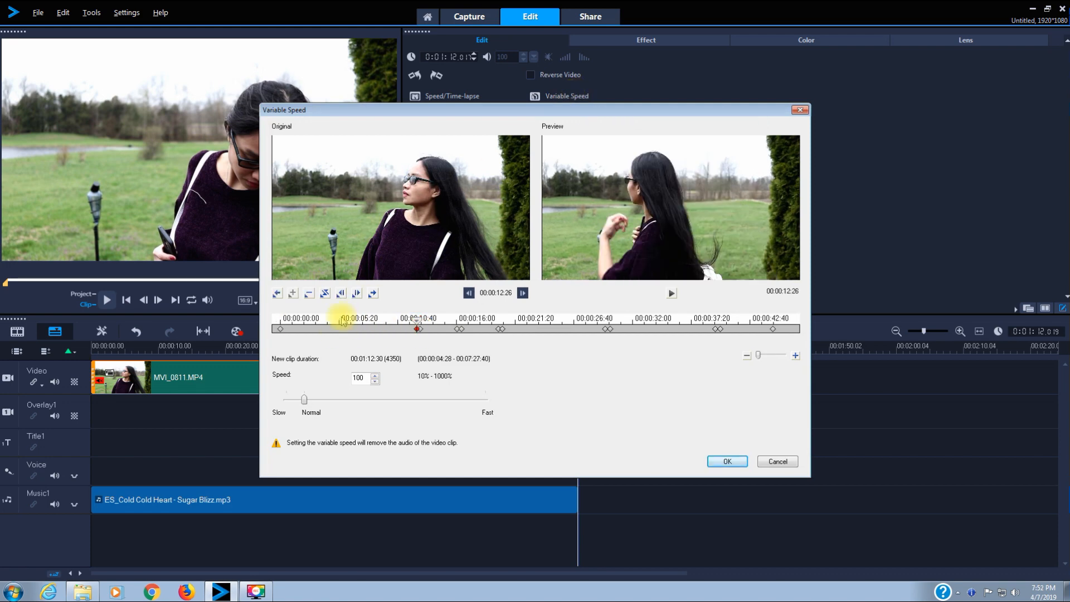
click(311, 294)
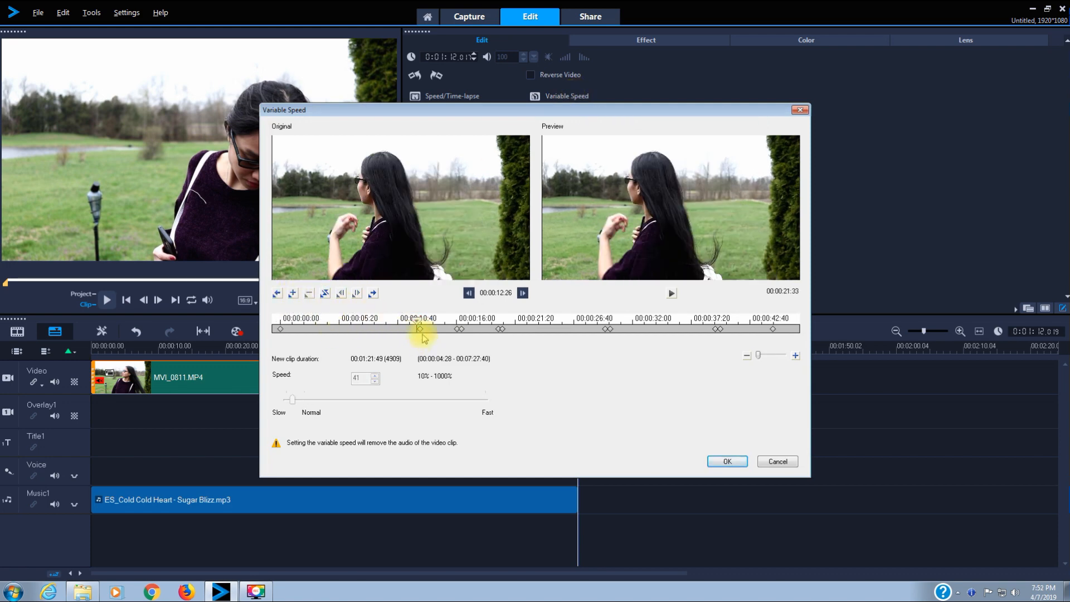
click(421, 329)
click(309, 294)
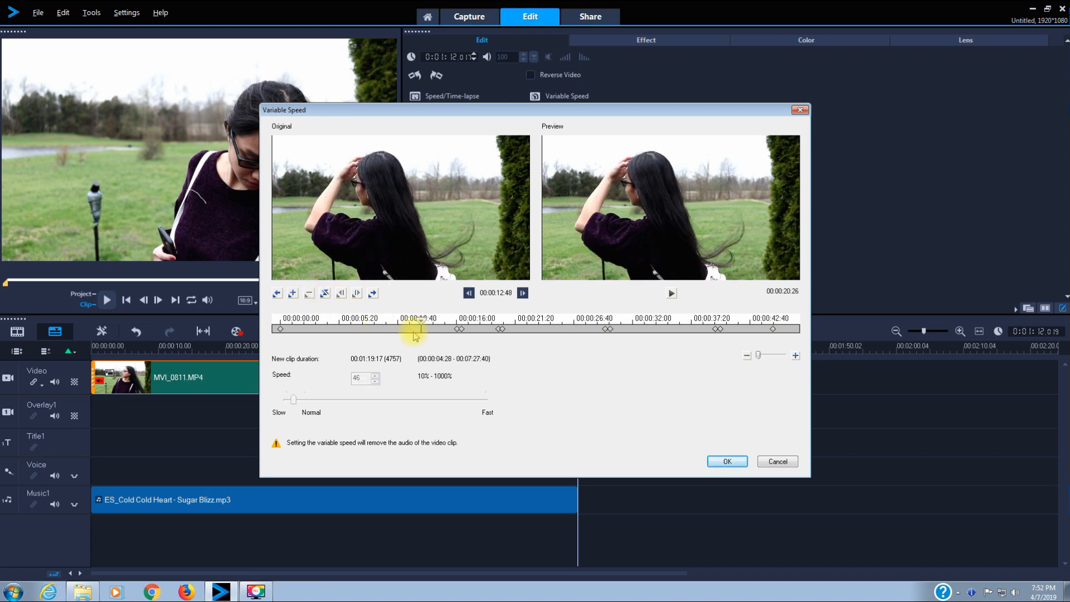
Remove the speed keyframe pairs near 00:00:16 and 00:00:20
click(457, 329)
click(310, 294)
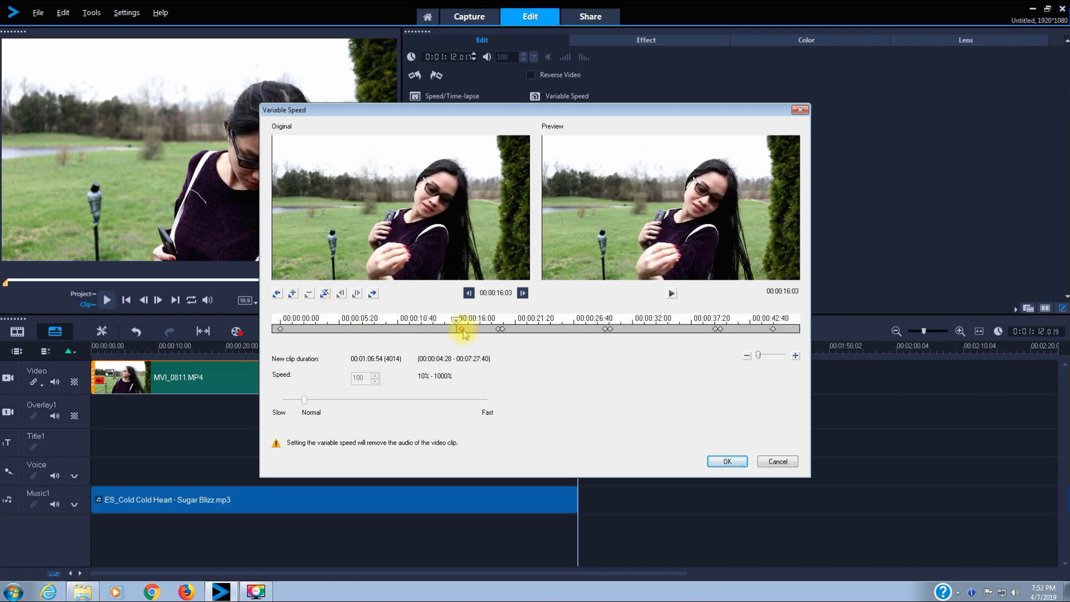
click(461, 328)
click(309, 294)
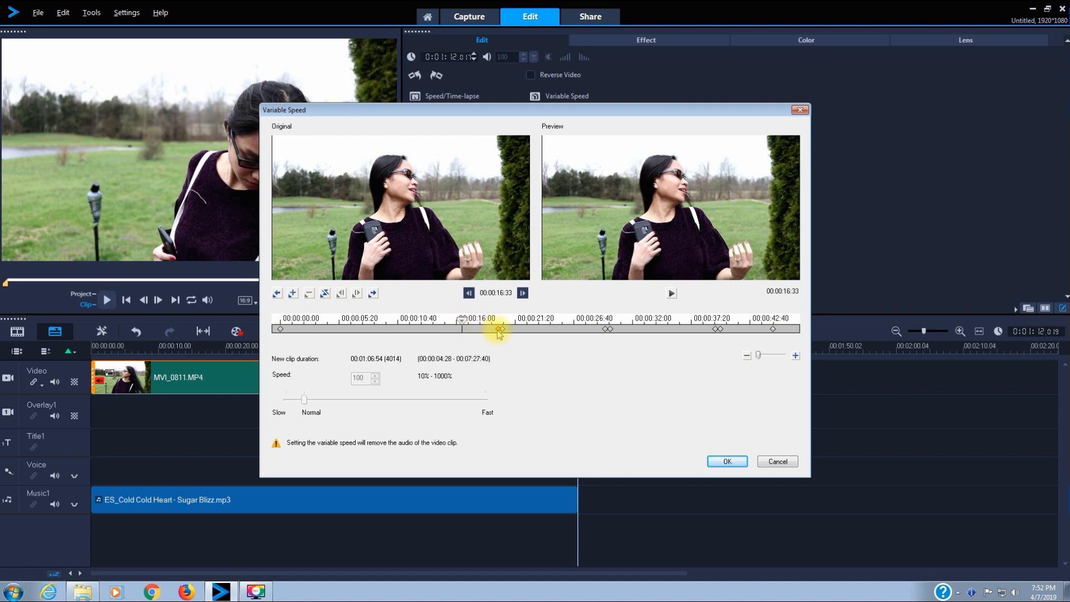
click(310, 293)
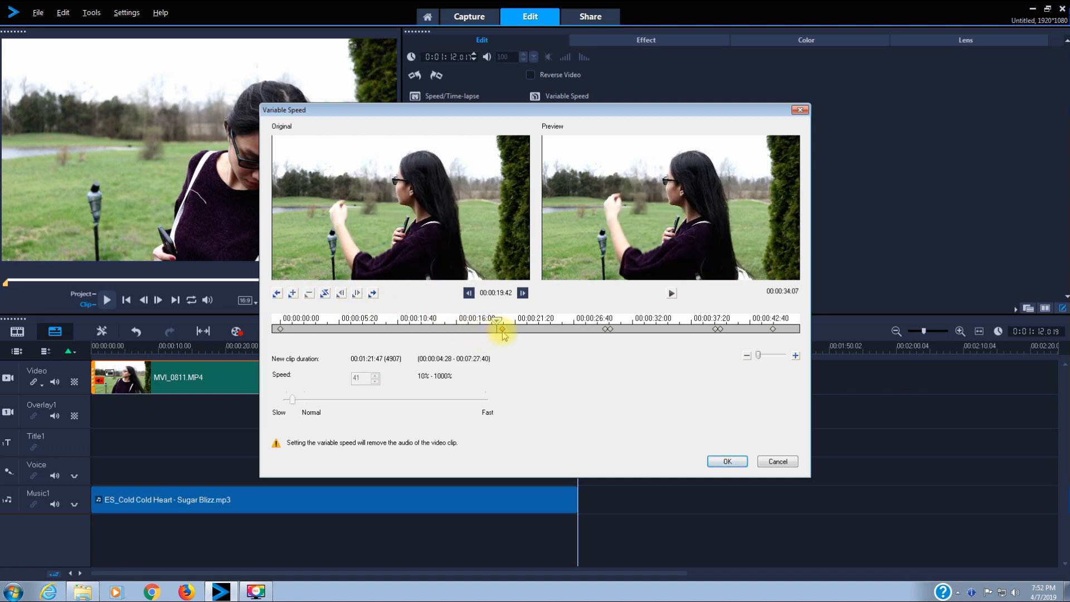
click(309, 294)
Remove the speed keyframe pairs near 00:00:30 and 00:00:40, leaving only the start and end keyframes
click(604, 330)
click(310, 293)
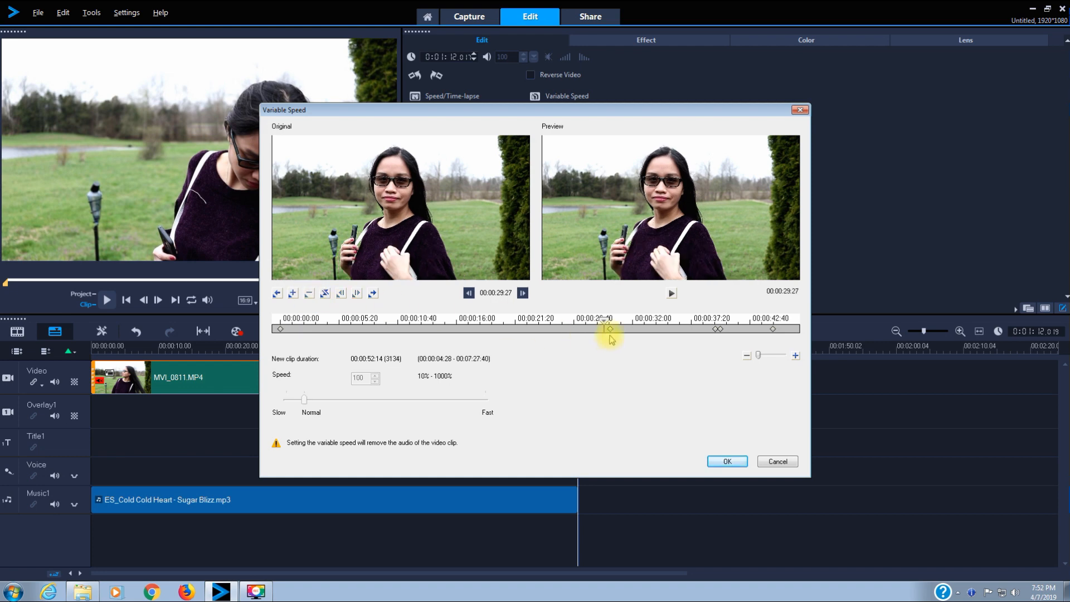
click(310, 293)
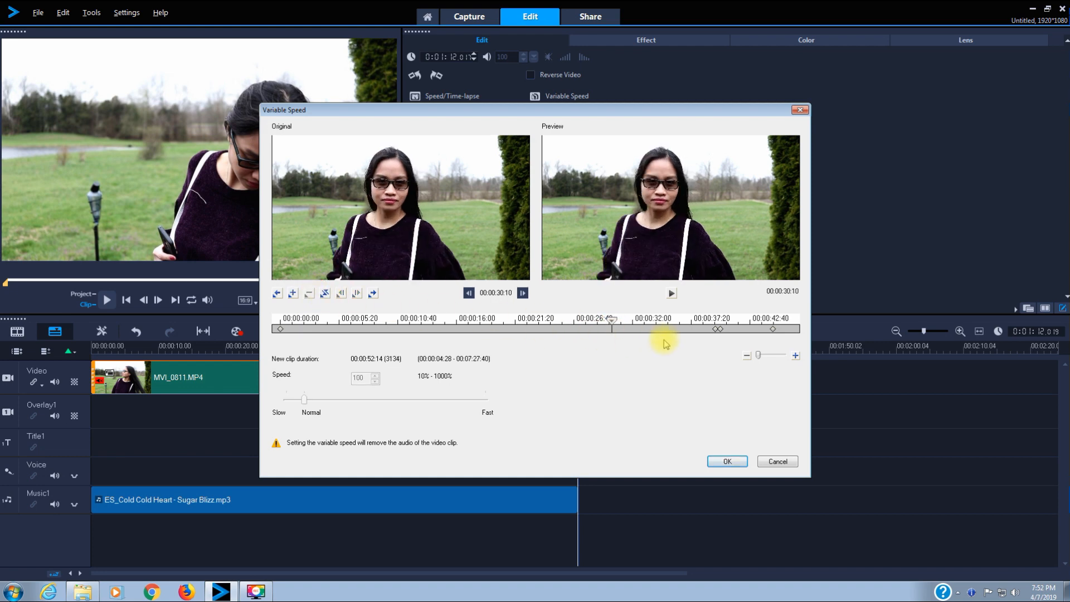
click(716, 329)
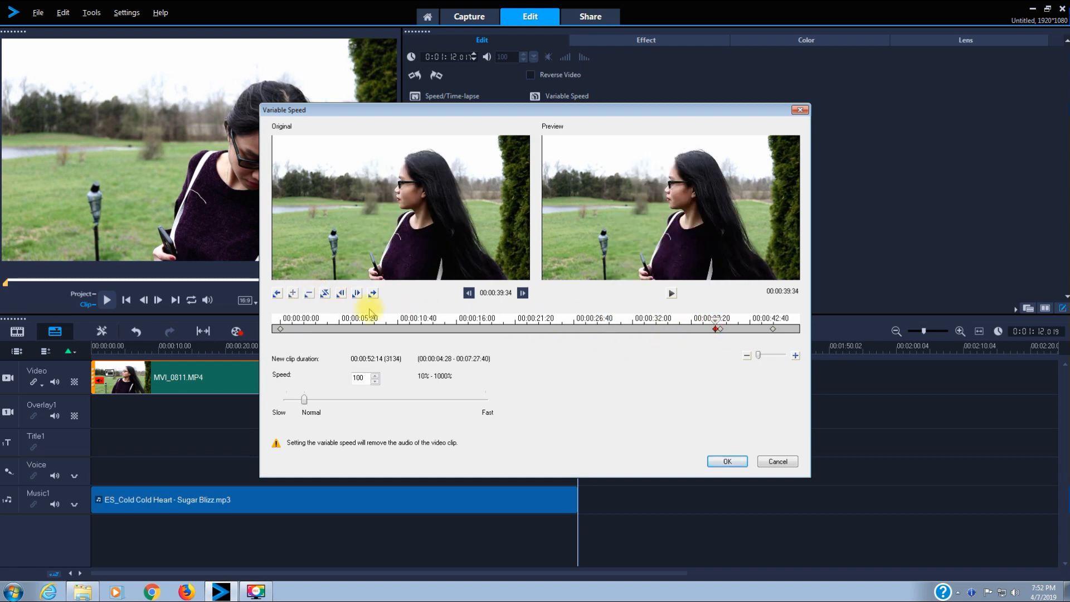
click(310, 294)
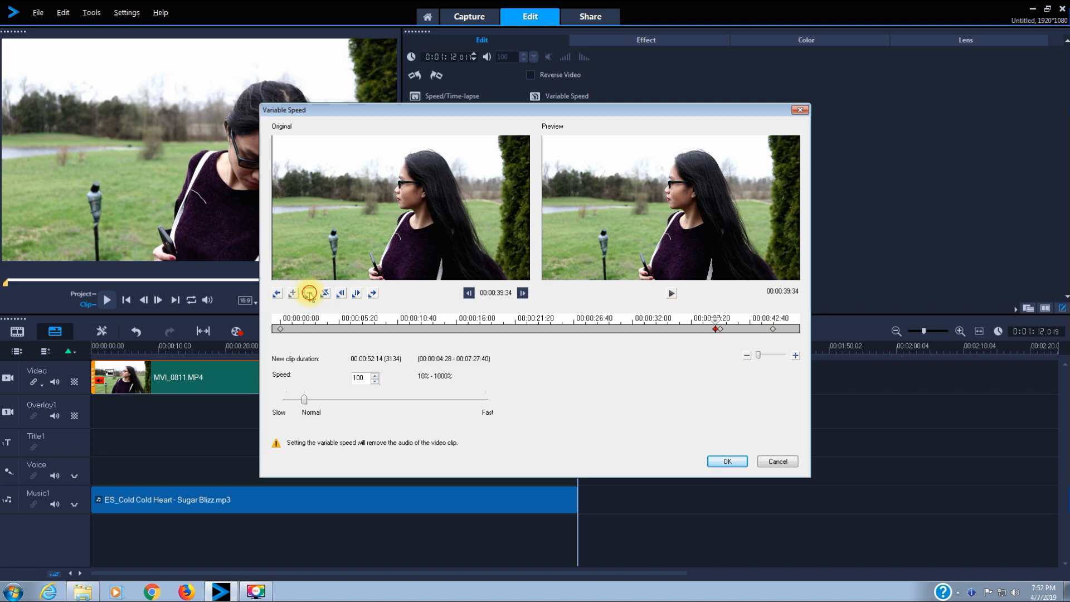
click(721, 329)
click(309, 294)
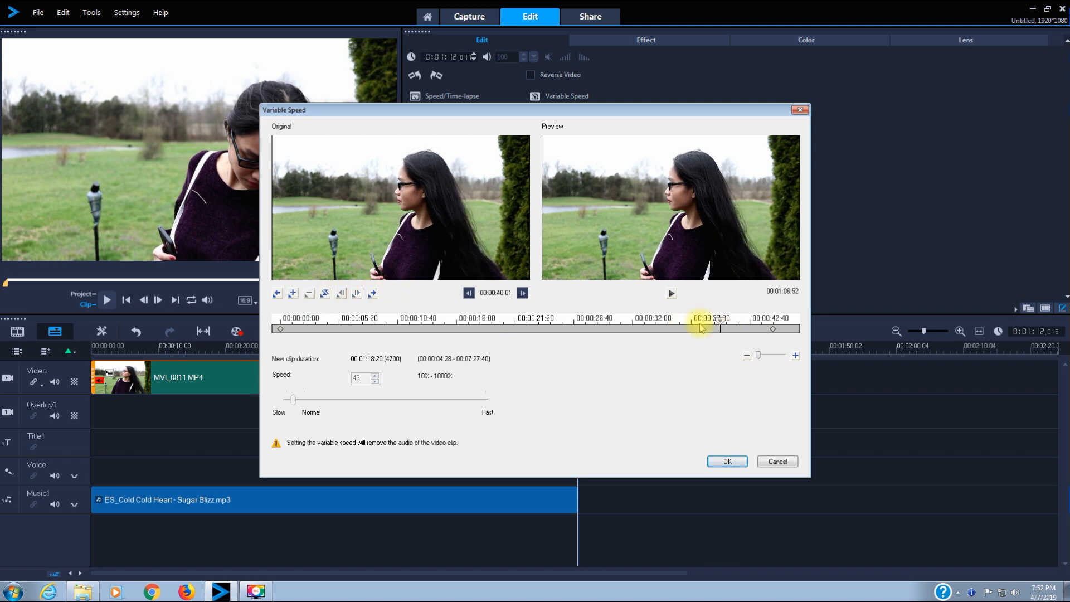
Set the speed to 200 at both the first keyframe and the last keyframe of the clip
click(280, 329)
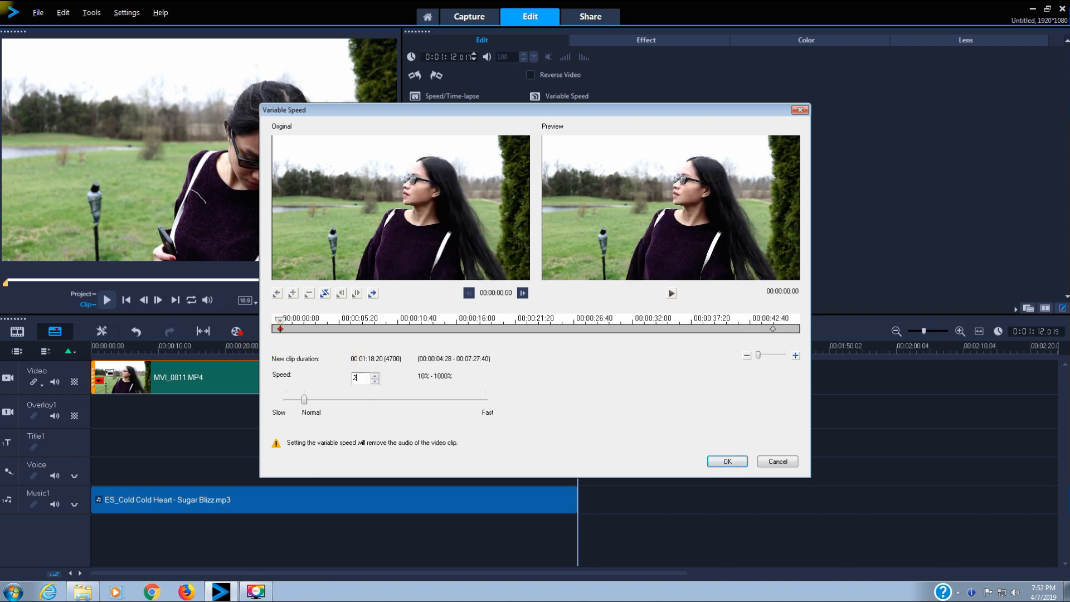
click(773, 329)
click(363, 381)
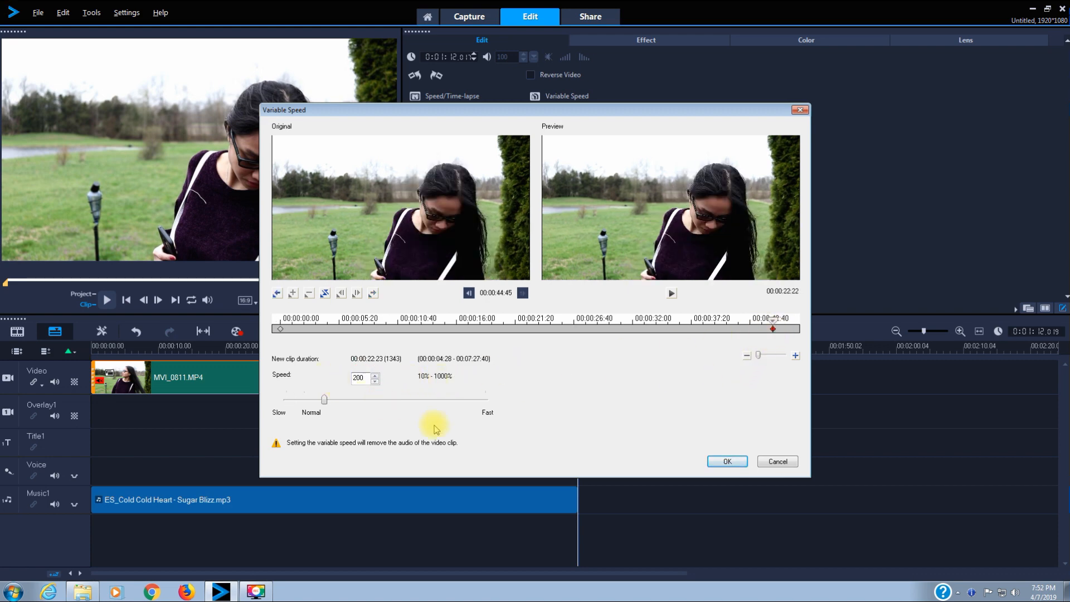
Apply the variable speed changes and play the project from the start to preview the sped-up clip
click(727, 461)
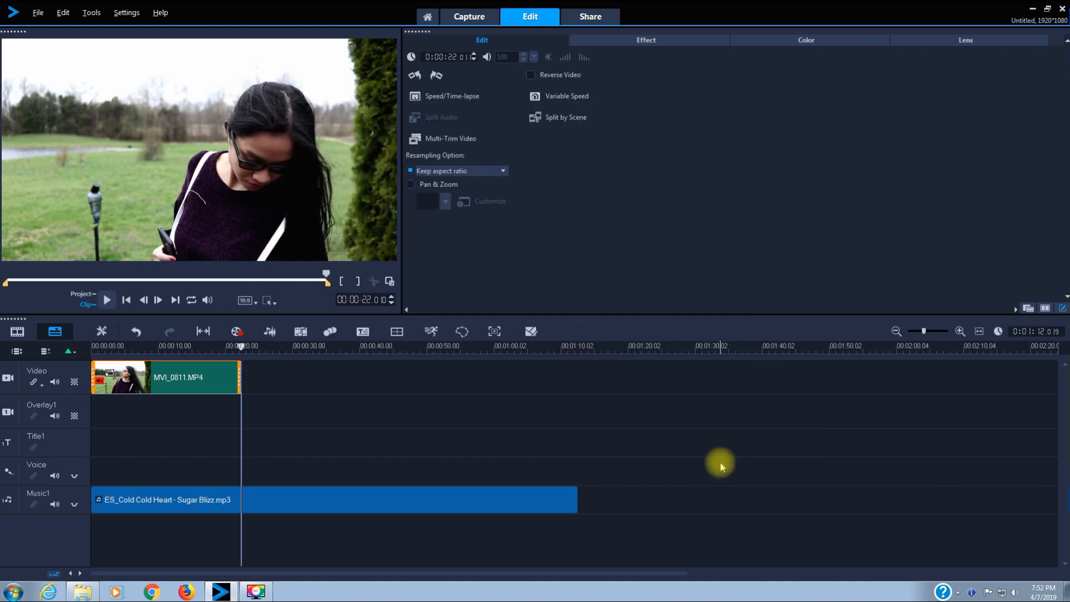
click(93, 347)
click(108, 301)
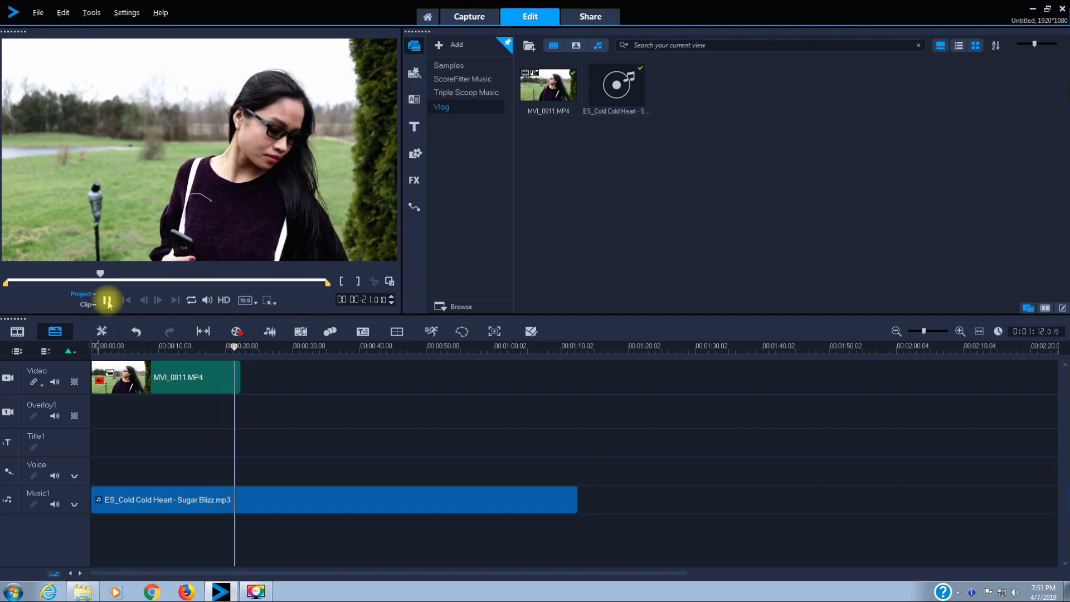
click(108, 302)
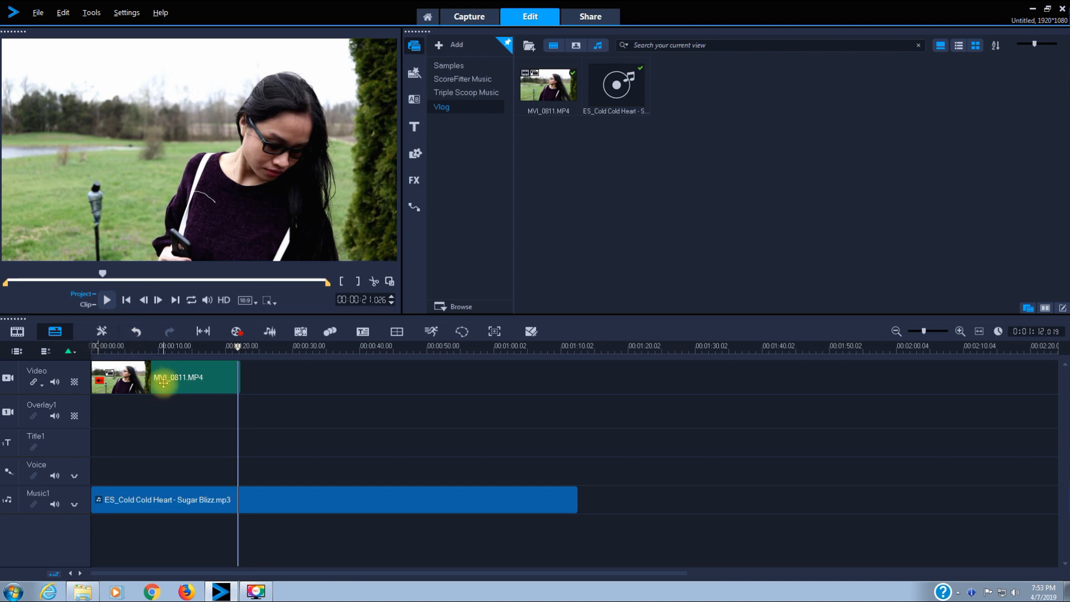
Replace the sped-up clip with a fresh MVI_0811.MP4 at the start of the Video track and open its options
click(164, 382)
key(Delete)
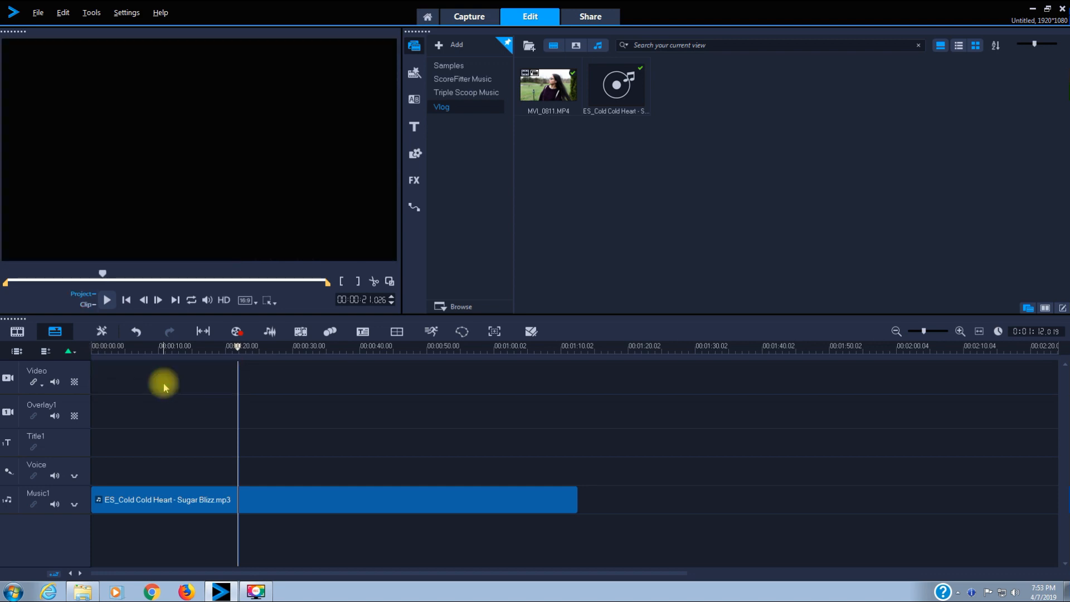
drag(547, 82, 177, 393)
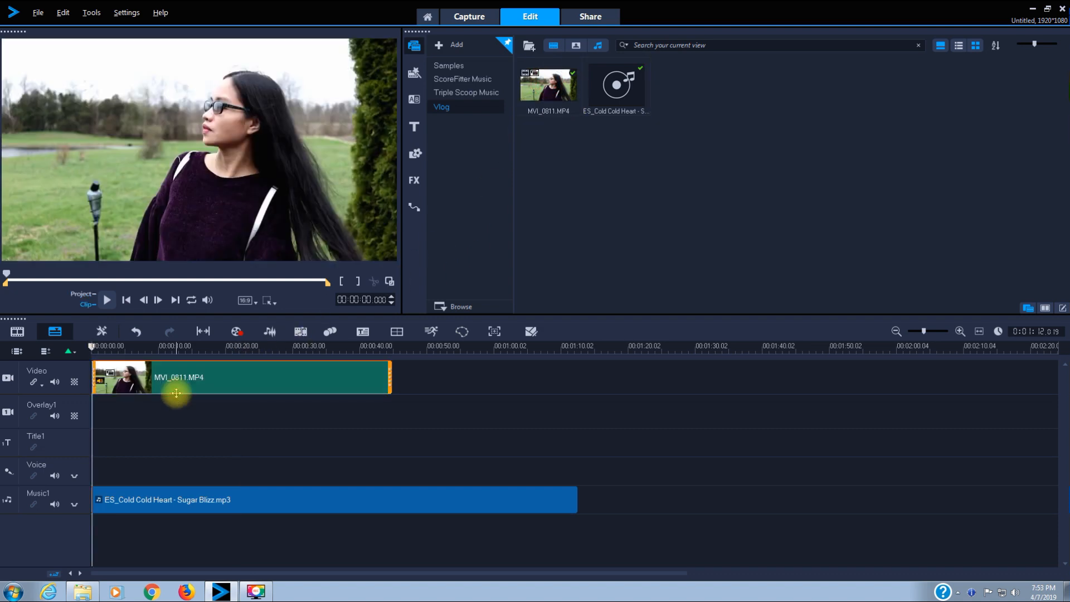
double_click(219, 387)
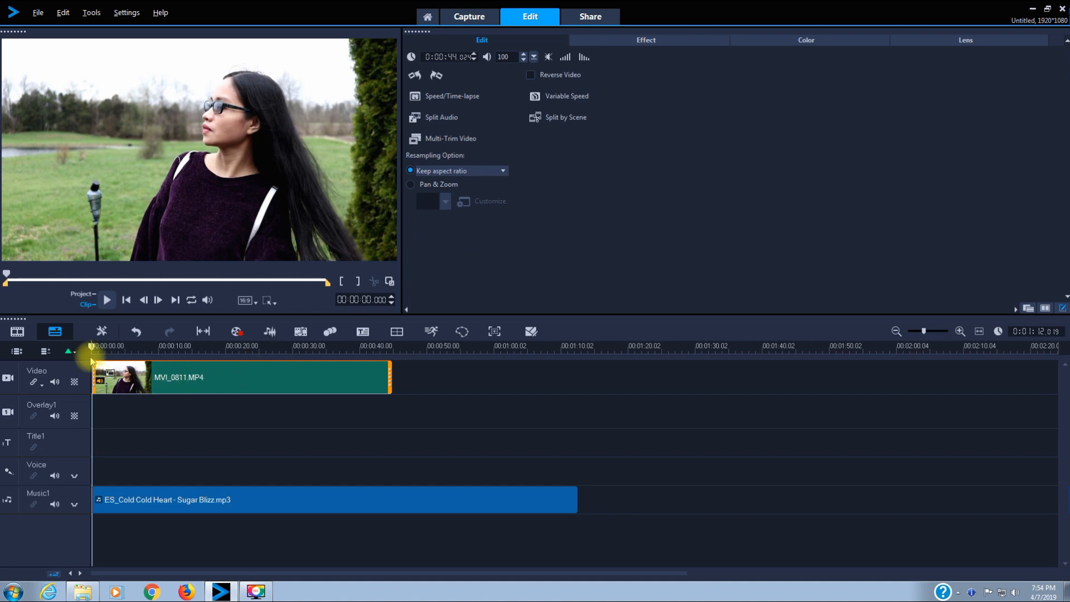
Split MVI_0811.MP4 at 00:00:16.000 and delete the part of the video after the cut
drag(97, 347, 198, 356)
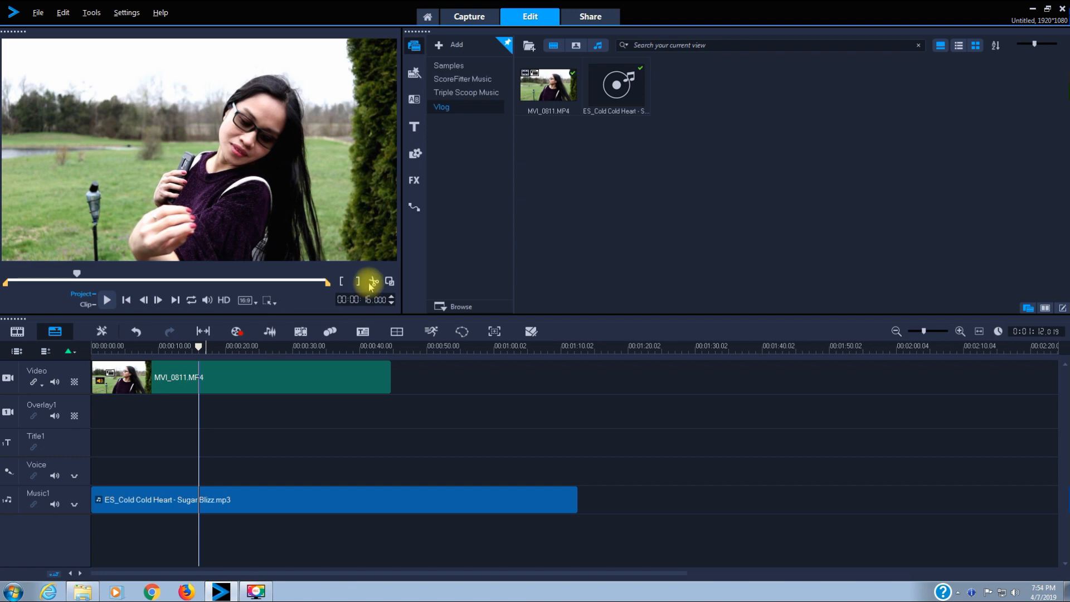
click(280, 380)
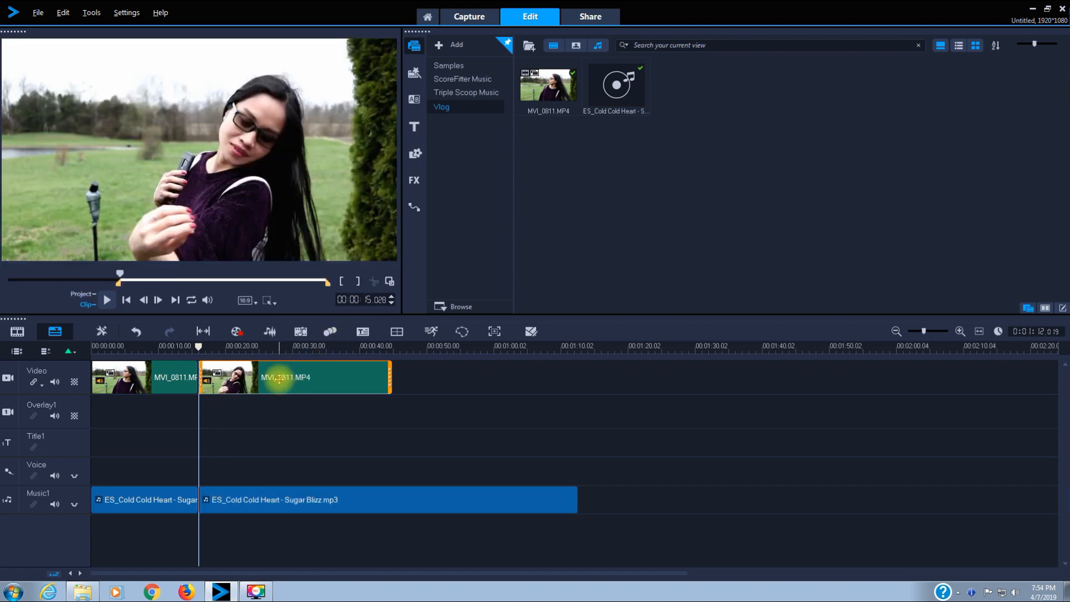
key(Delete)
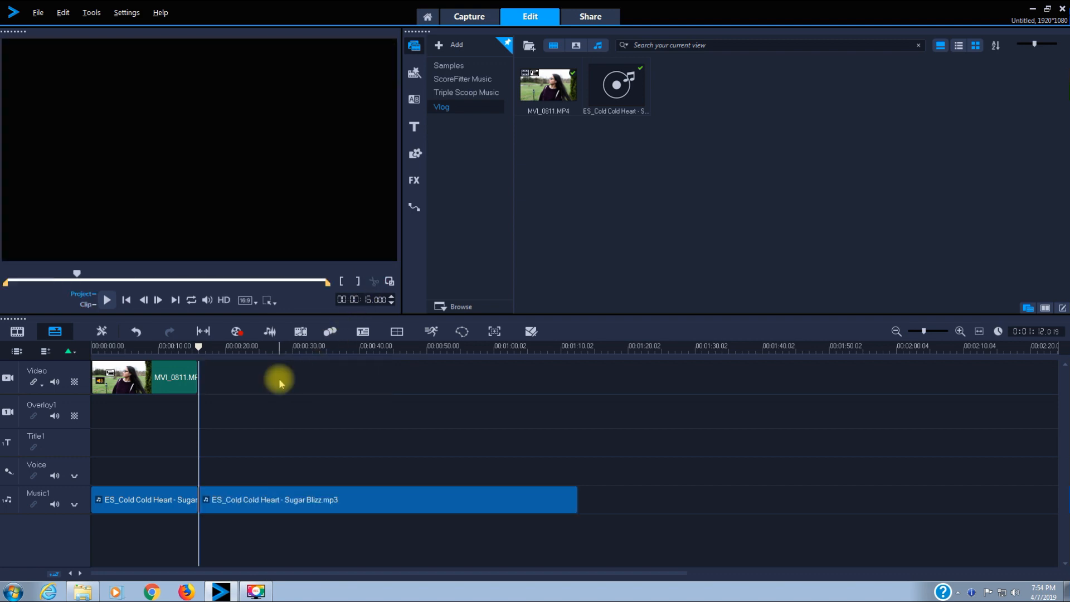
Place a copy of the trimmed clip directly after it on the Video track and enable Reverse Video for the copy
click(139, 373)
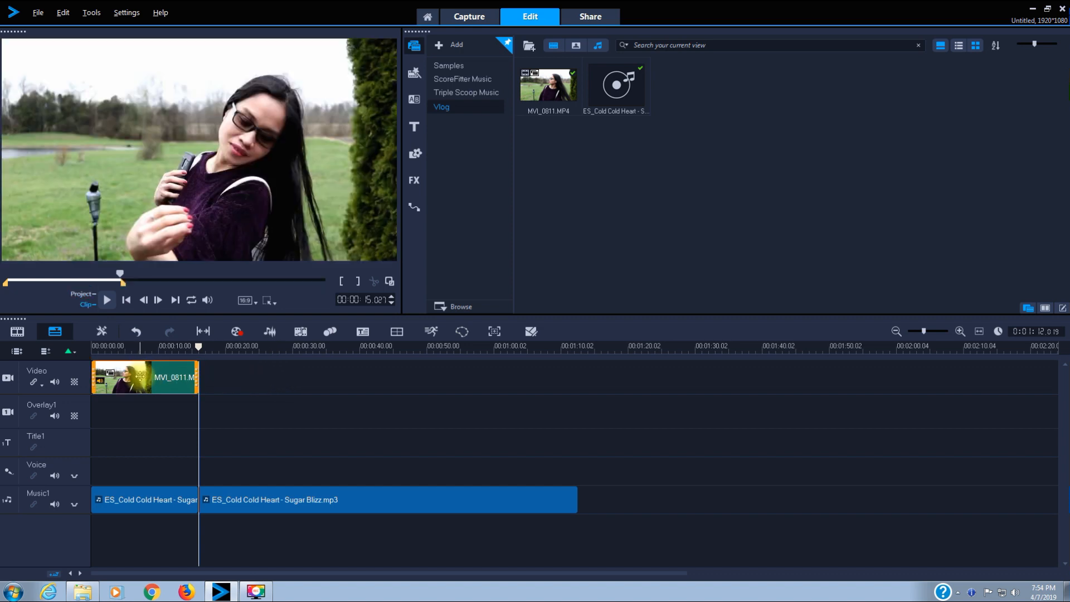
right_click(140, 377)
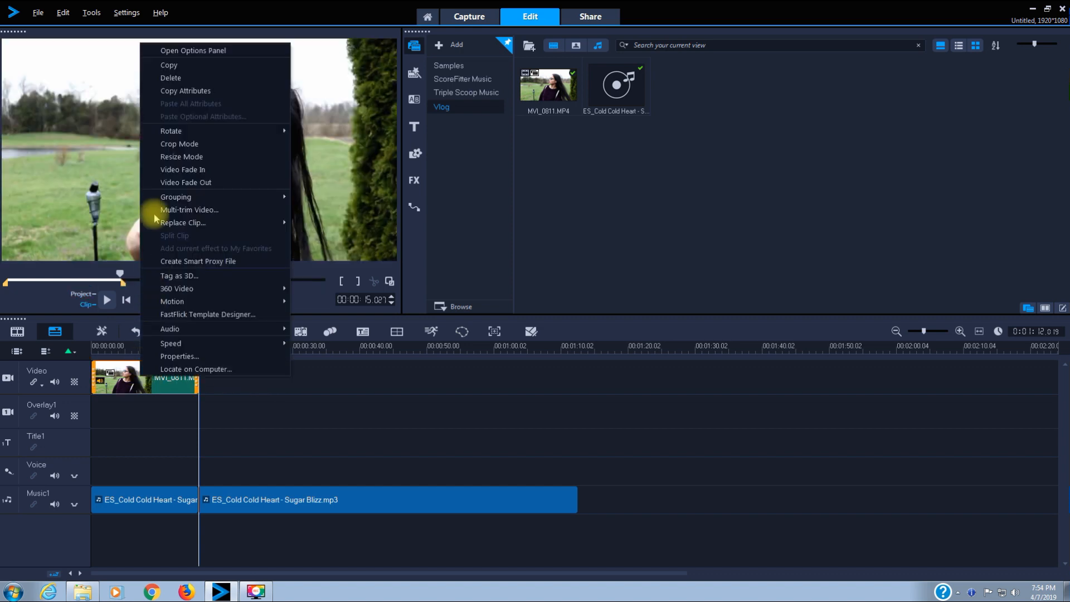
click(163, 65)
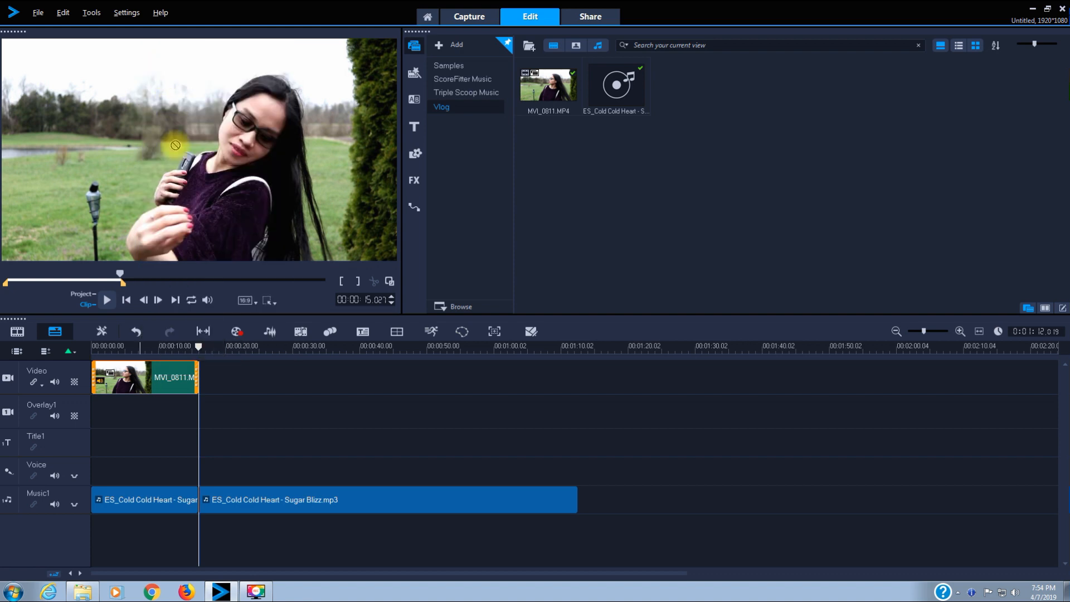
click(220, 372)
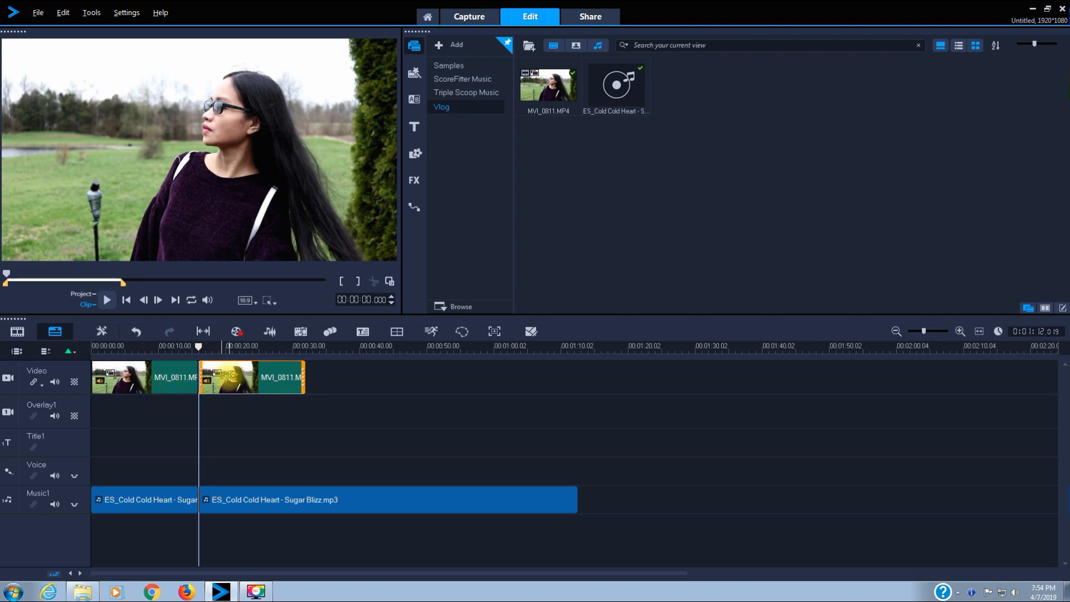
double_click(228, 375)
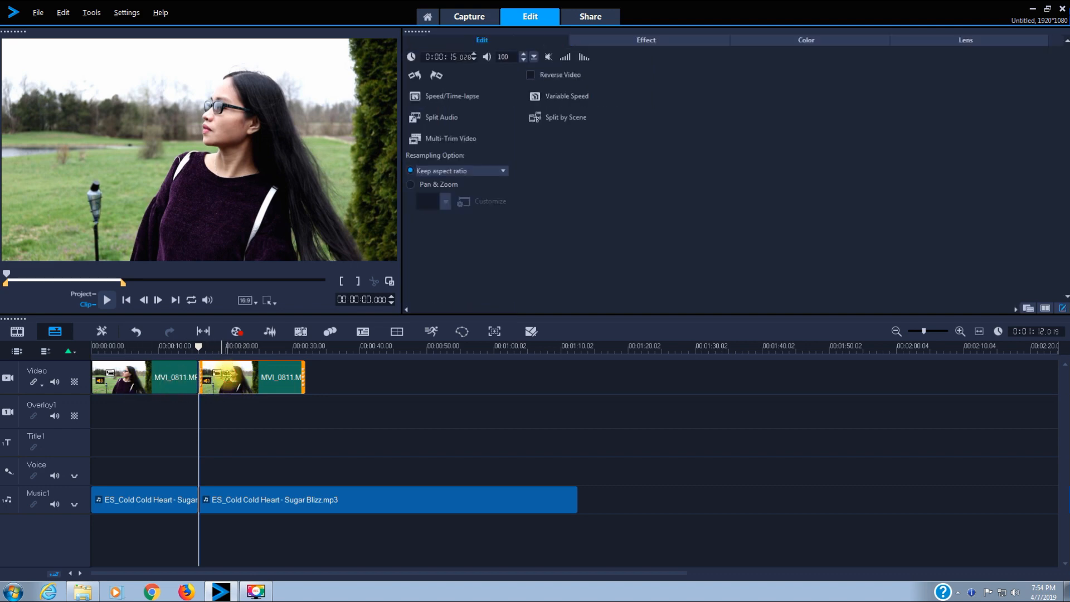
click(531, 75)
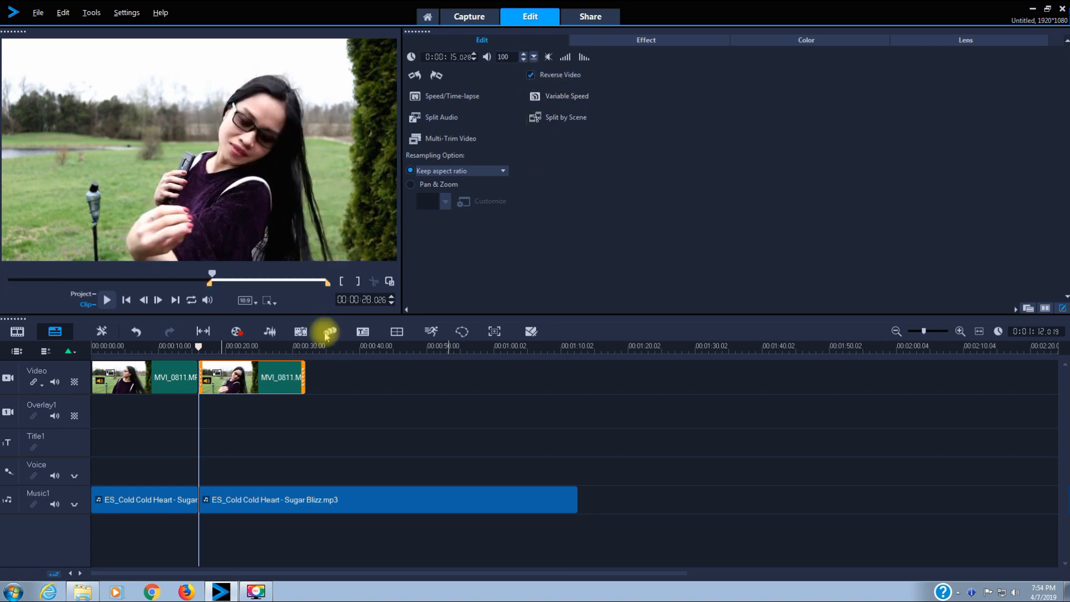
Play the project from the start to review the forward clip followed by its reversed copy
drag(198, 347, 89, 348)
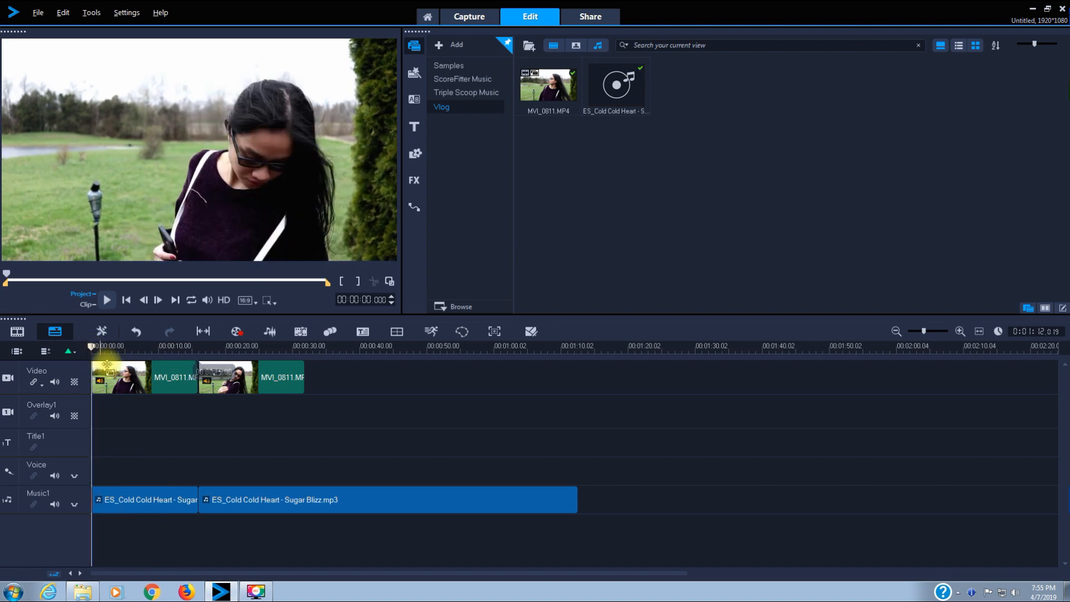
click(148, 379)
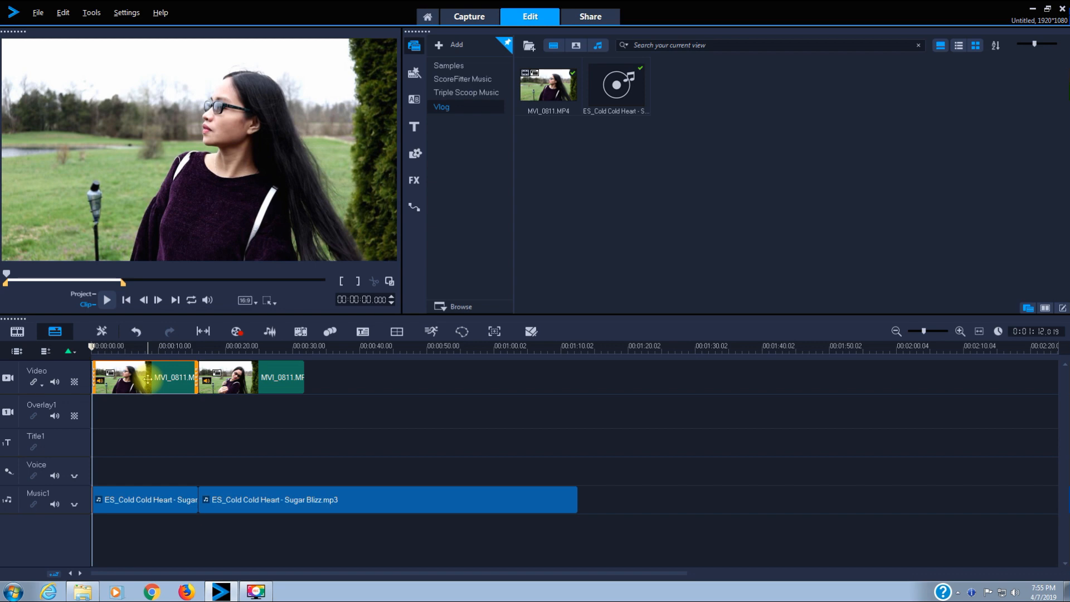
click(255, 376)
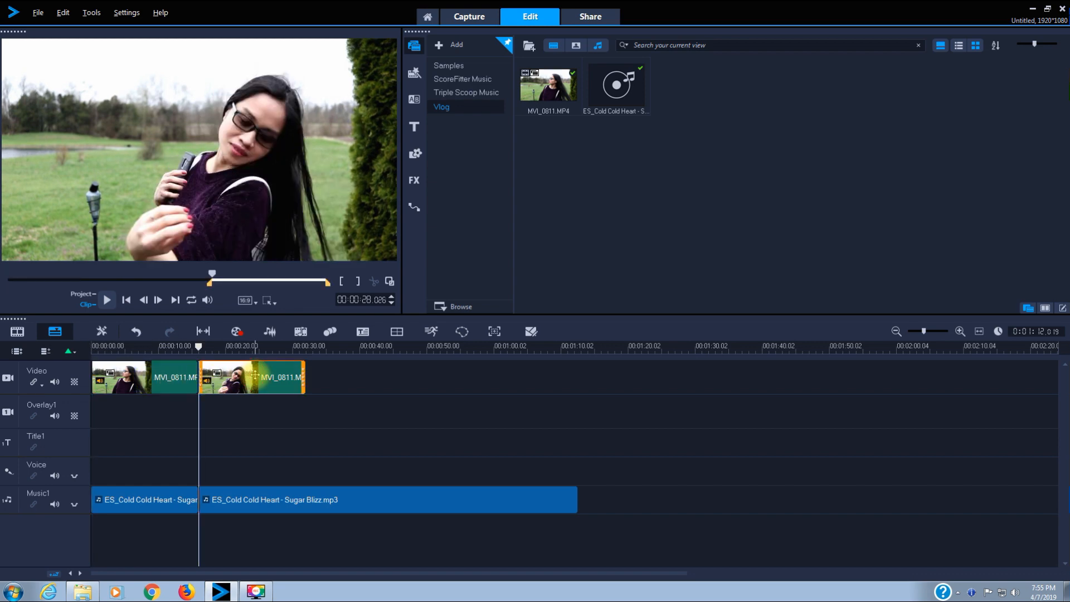
click(94, 346)
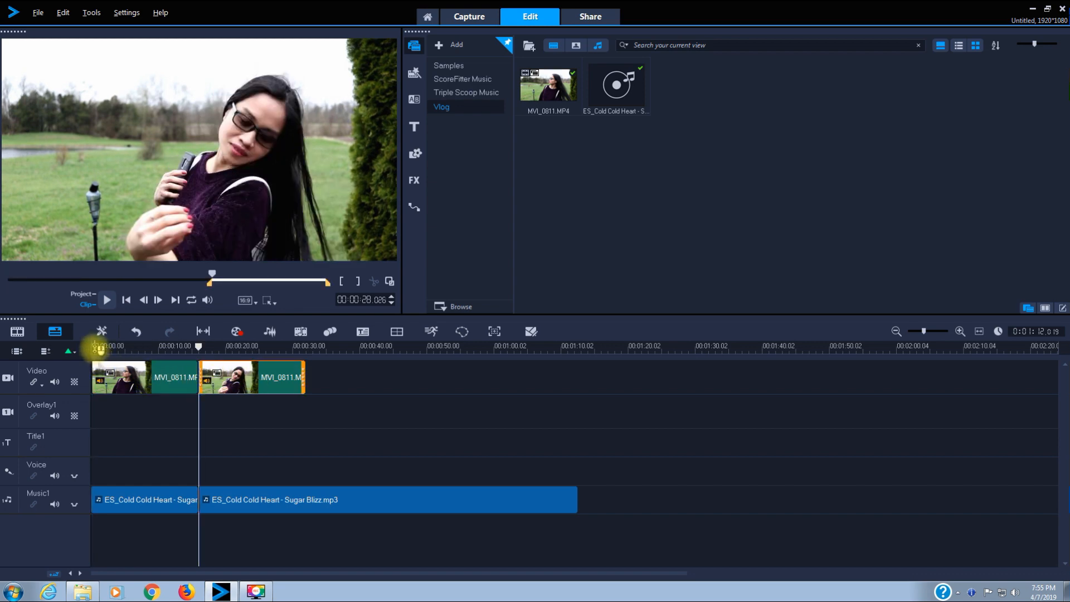
click(89, 346)
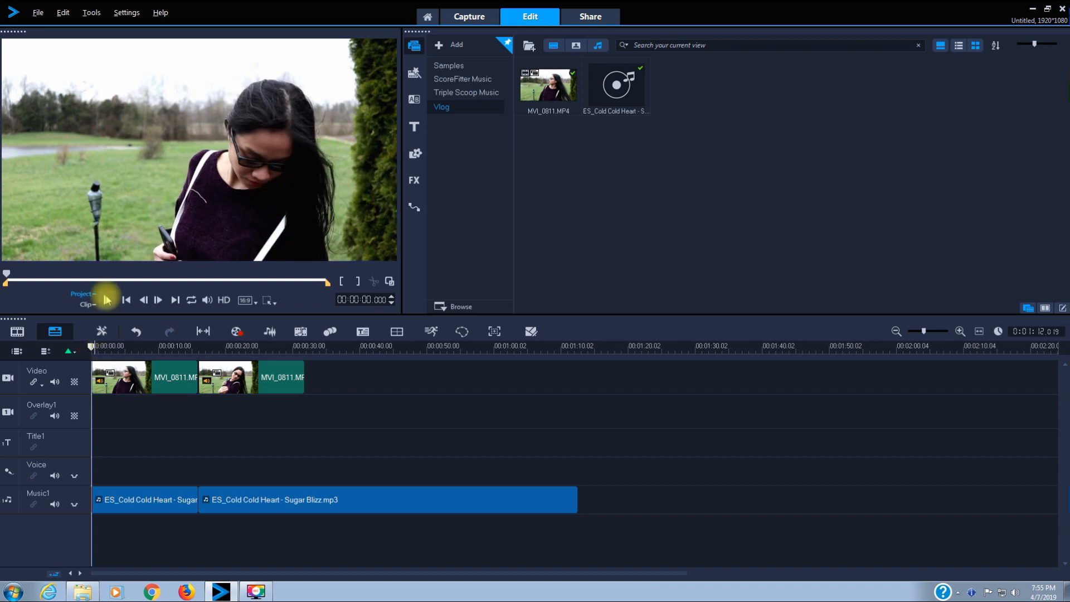
click(108, 301)
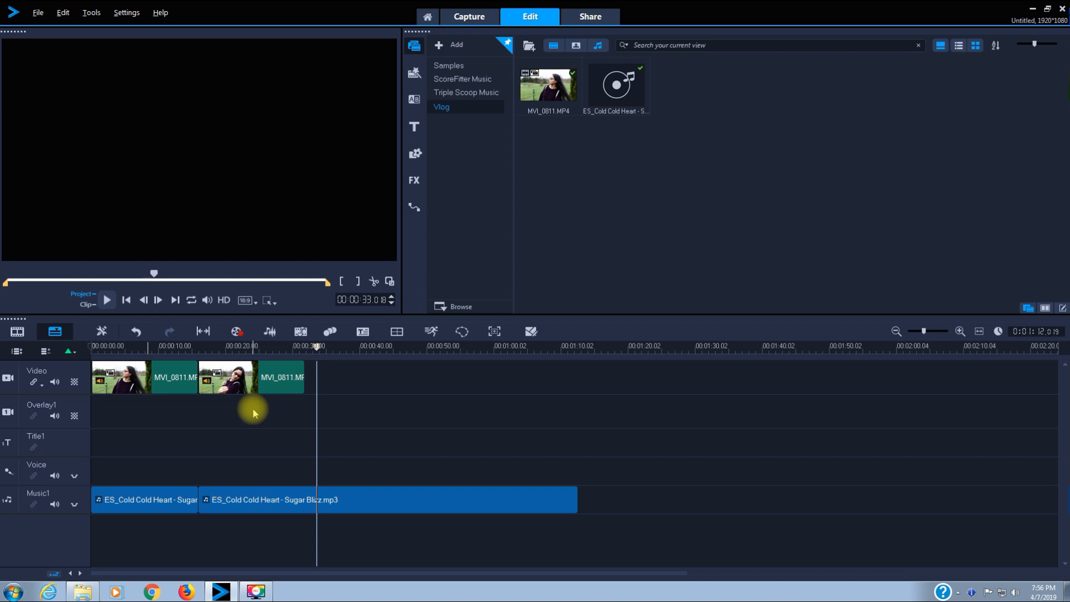
Open the Variable Speed settings of the first clip and add a keyframe at 00:00:14:20
click(246, 378)
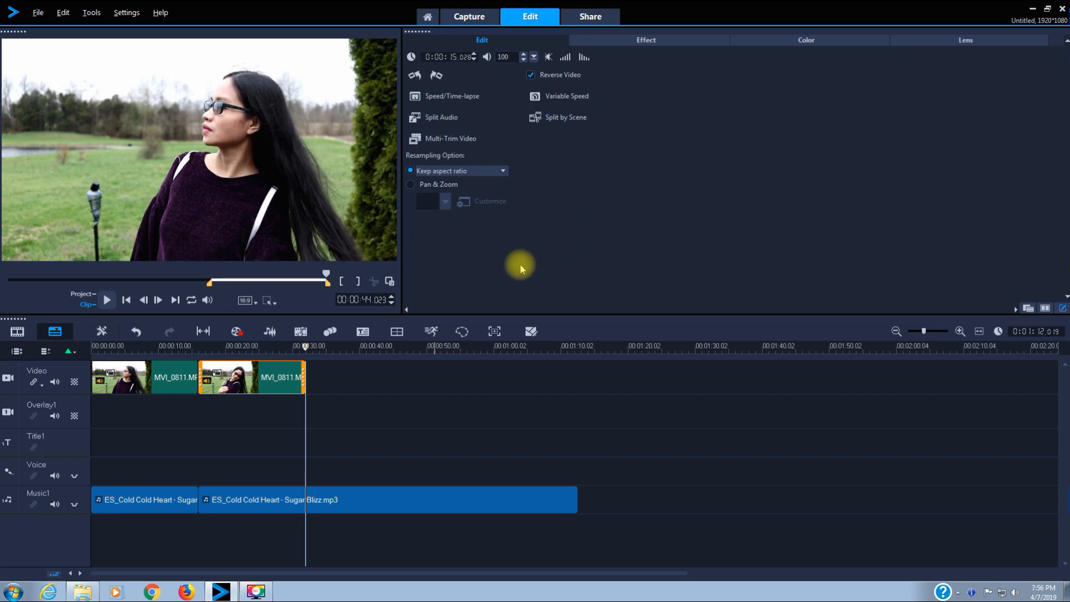
click(147, 382)
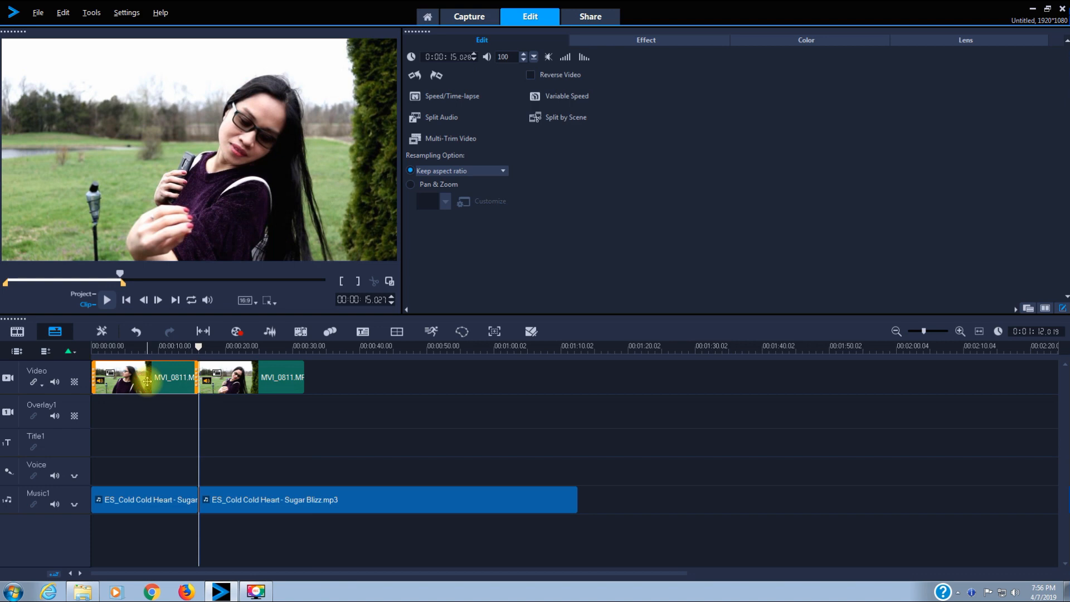
click(568, 96)
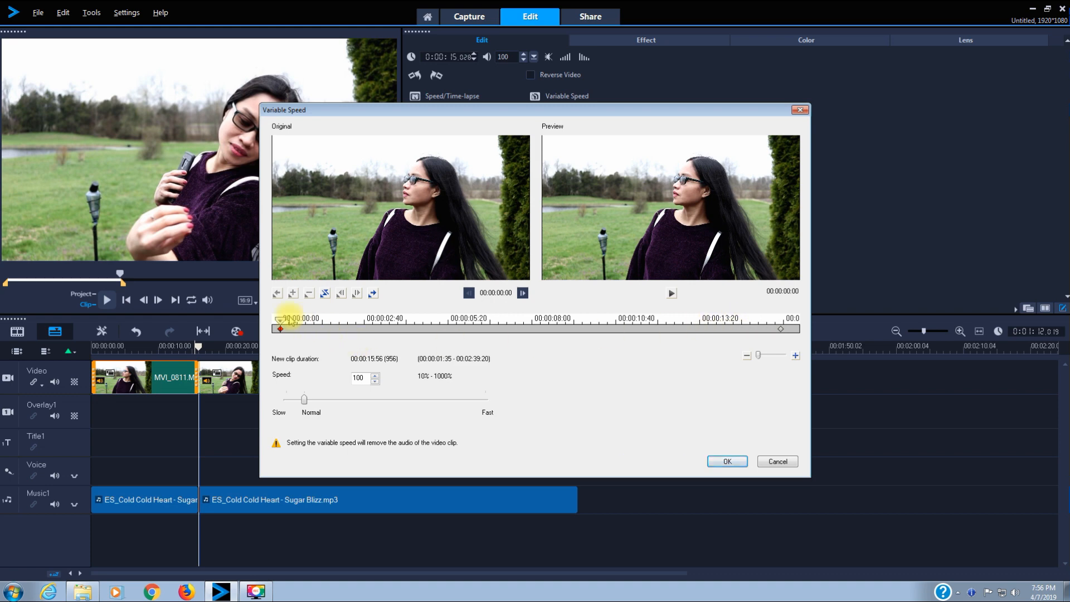
click(732, 328)
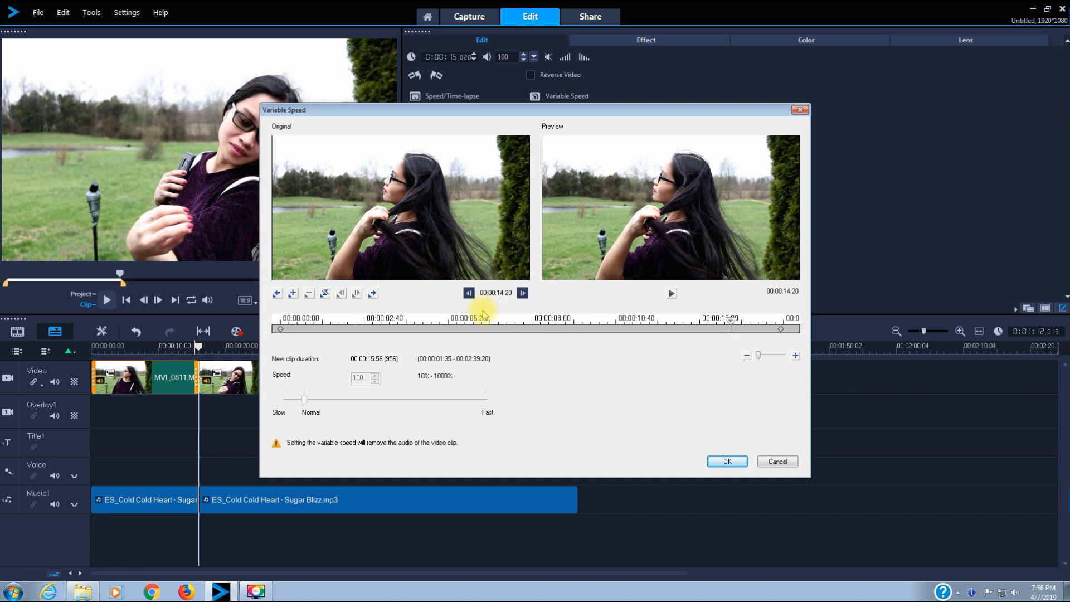
click(293, 293)
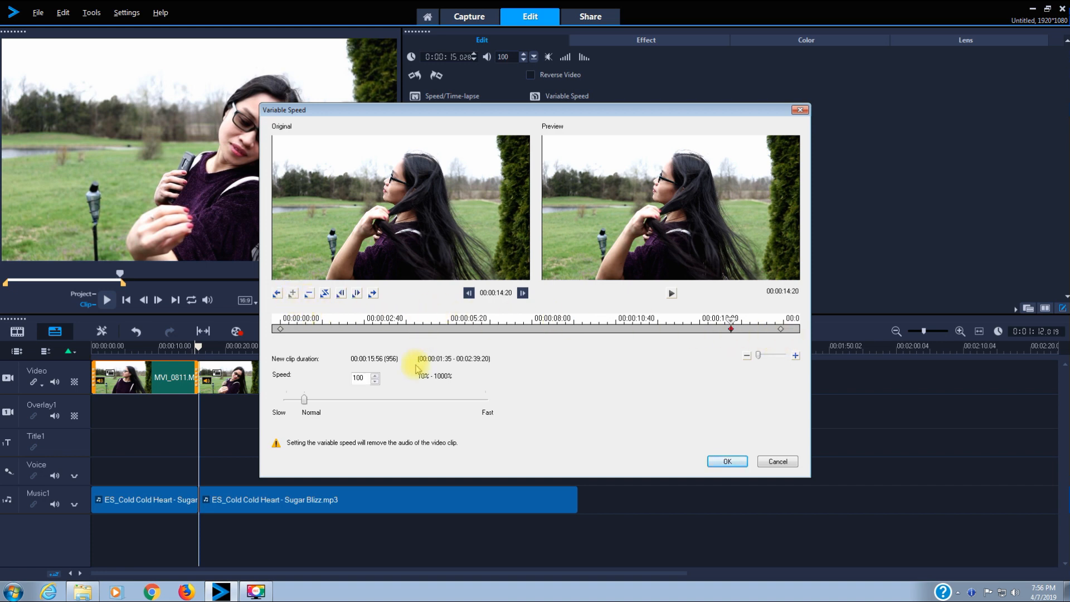
Add a keyframe at 00:00:14:28 with speed 40, set the last keyframe's speed to 10, and apply the changes
drag(732, 326, 736, 326)
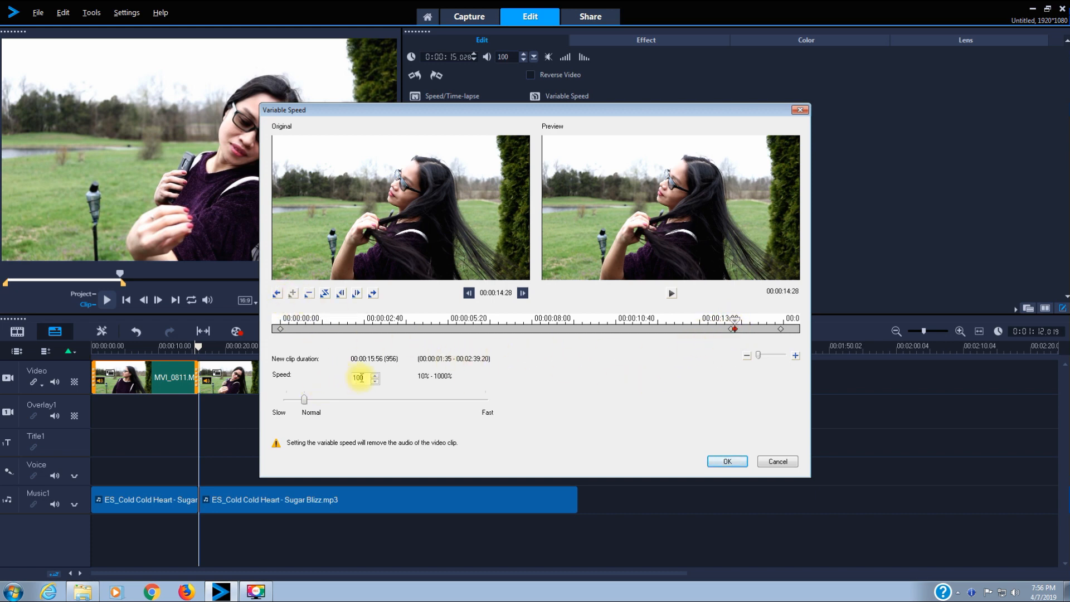
text(40)
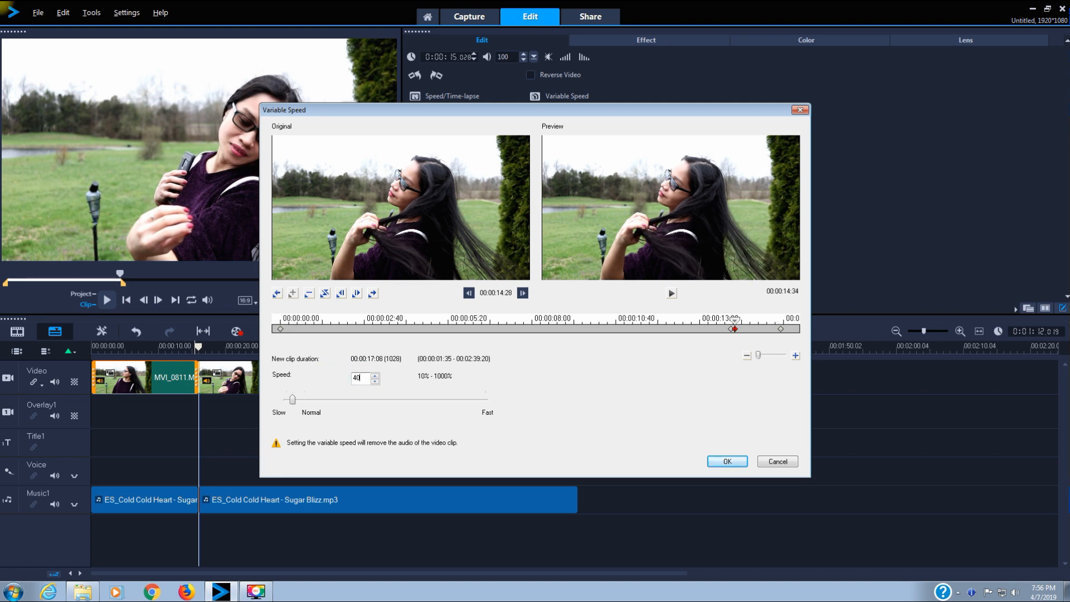
click(781, 329)
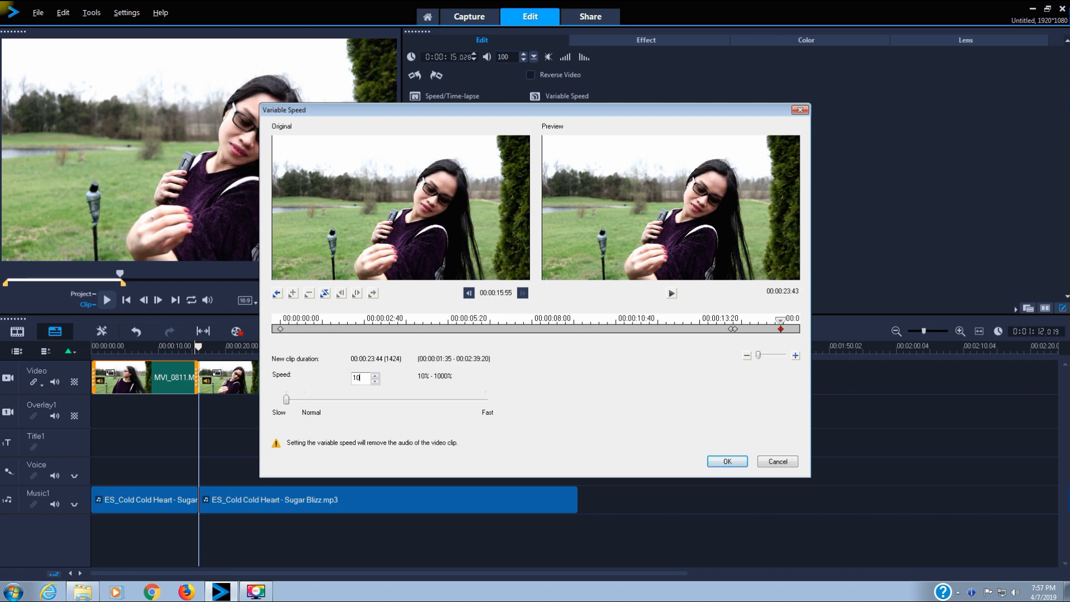
click(728, 462)
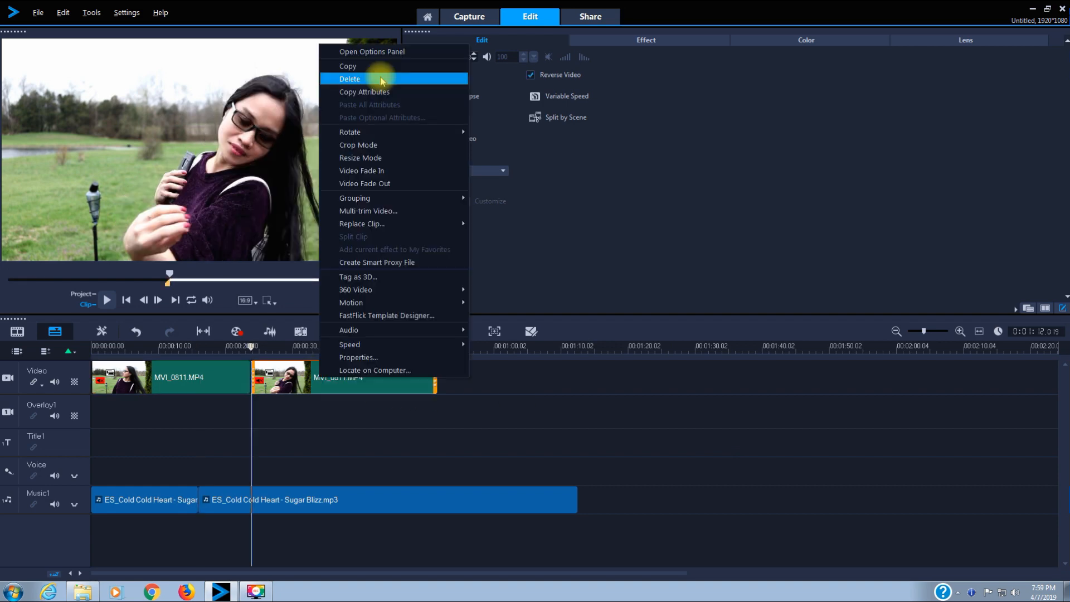
Replace the reversed second clip with a copy of the slowed first clip and open the copy's options
click(381, 79)
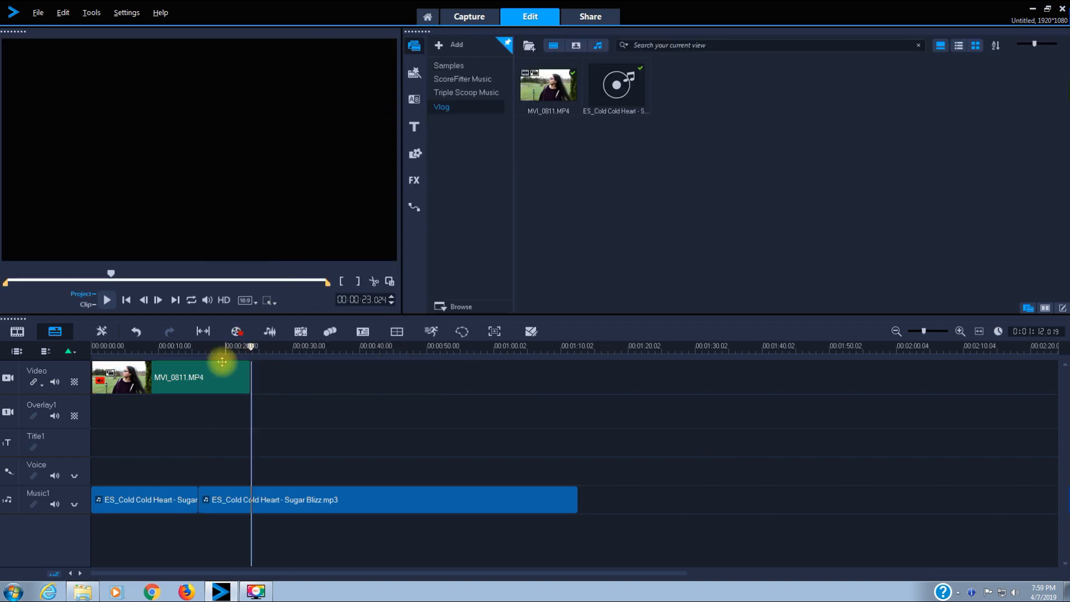
click(208, 377)
right_click(208, 381)
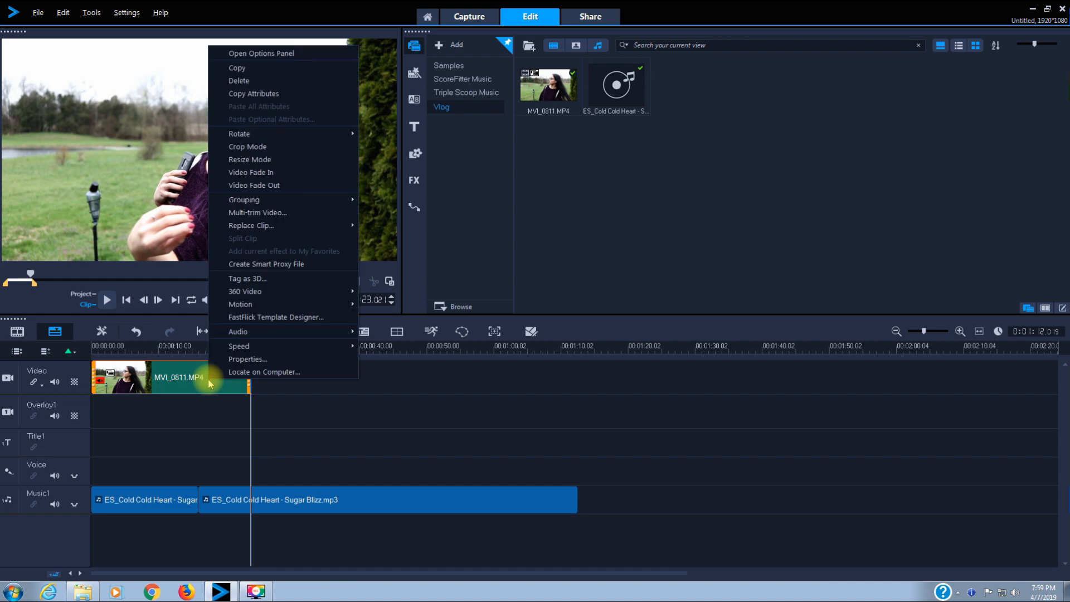
click(251, 67)
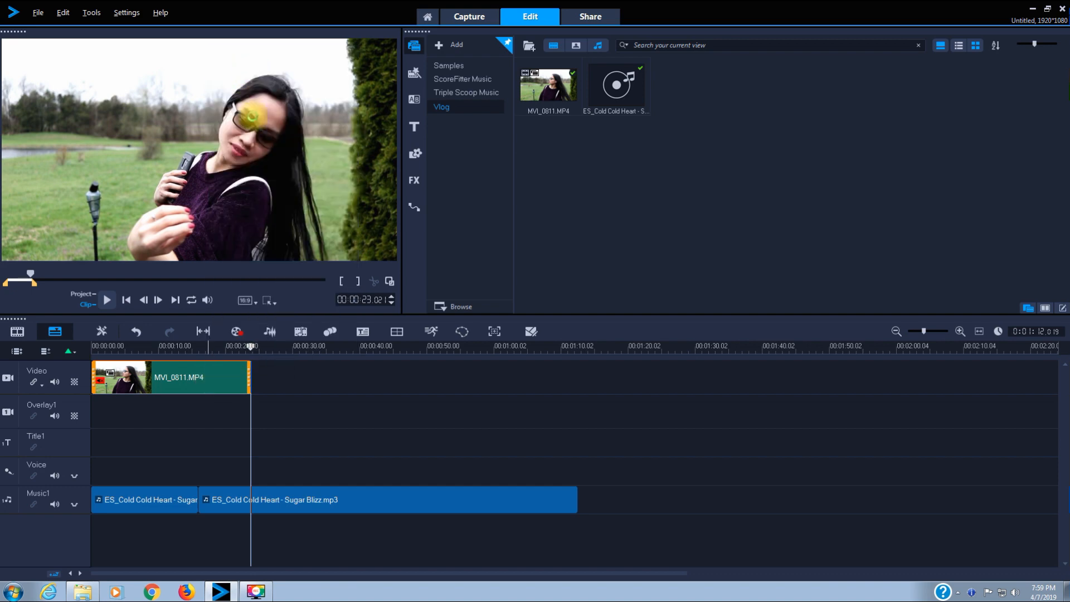
click(279, 378)
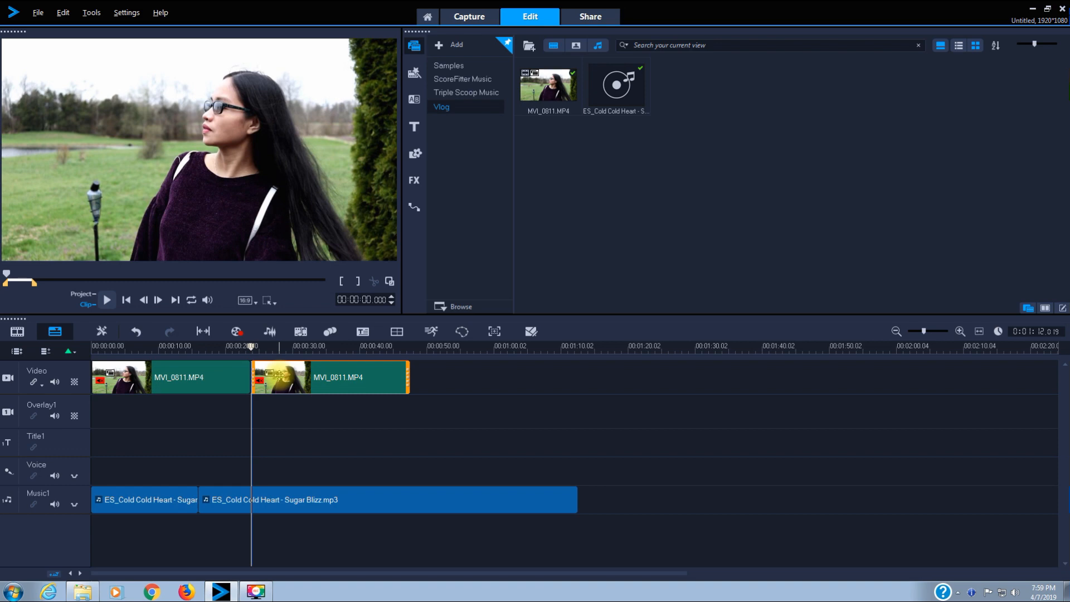
double_click(342, 384)
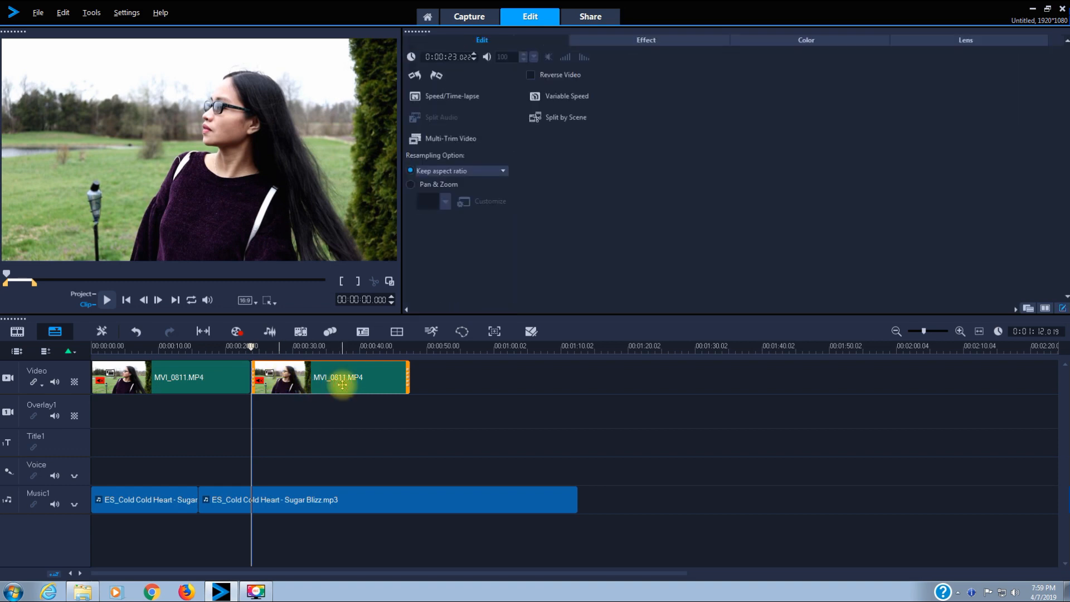
Reverse the copied second clip and play the project from the start to review the forward and reversed clips
click(531, 75)
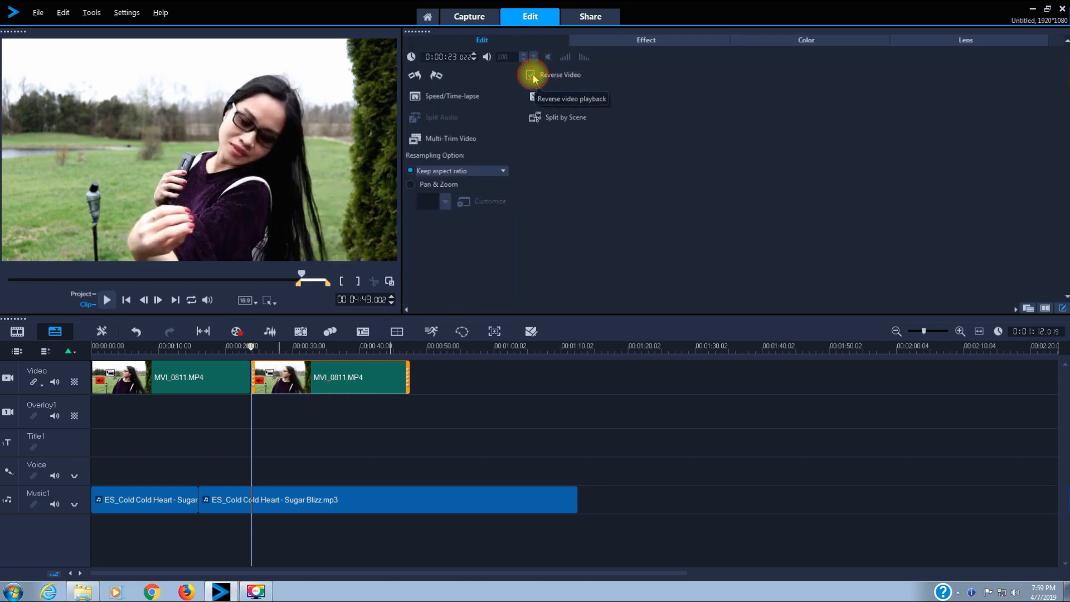
click(99, 350)
click(10, 275)
drag(9, 275, 5, 276)
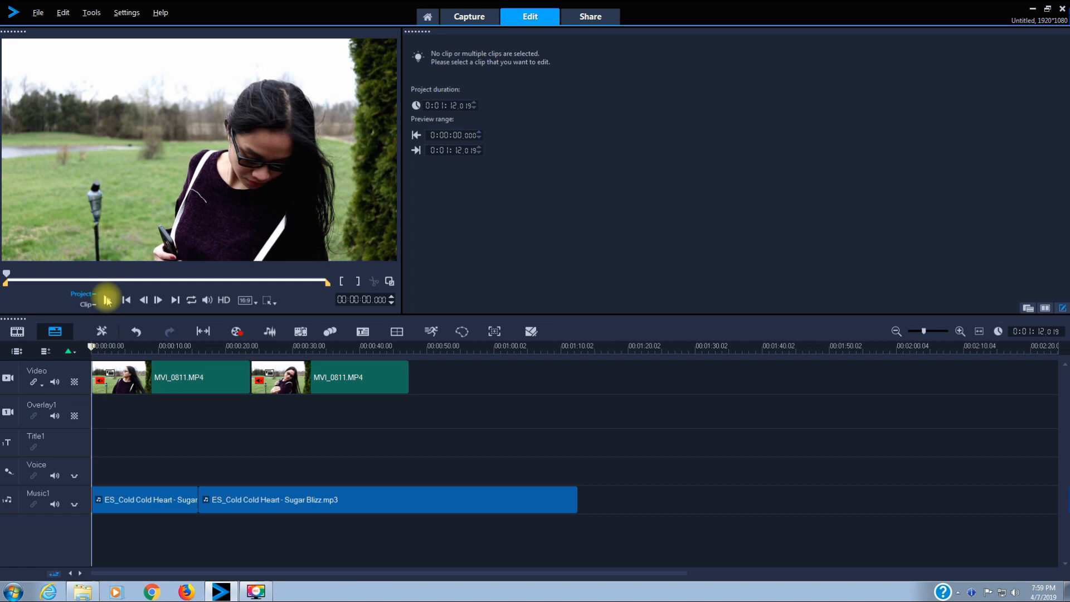
key(space)
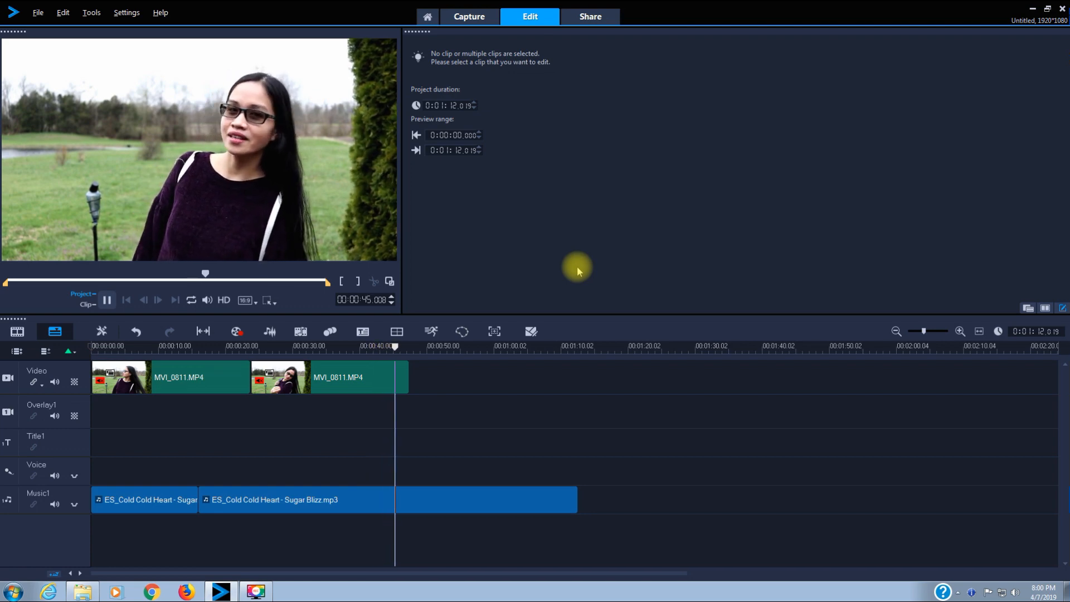
click(105, 301)
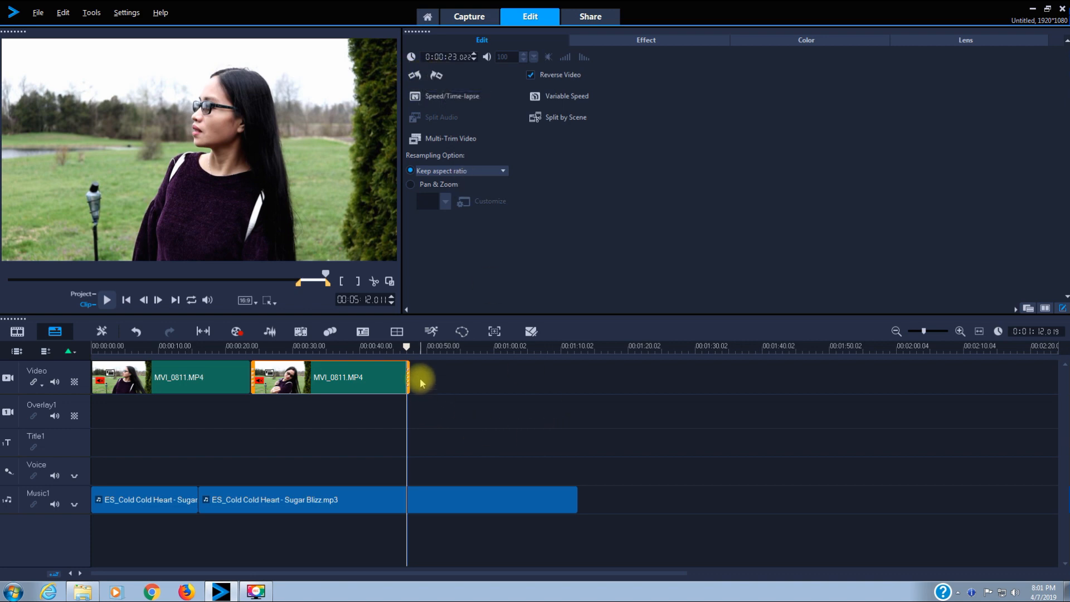
drag(407, 344, 315, 349)
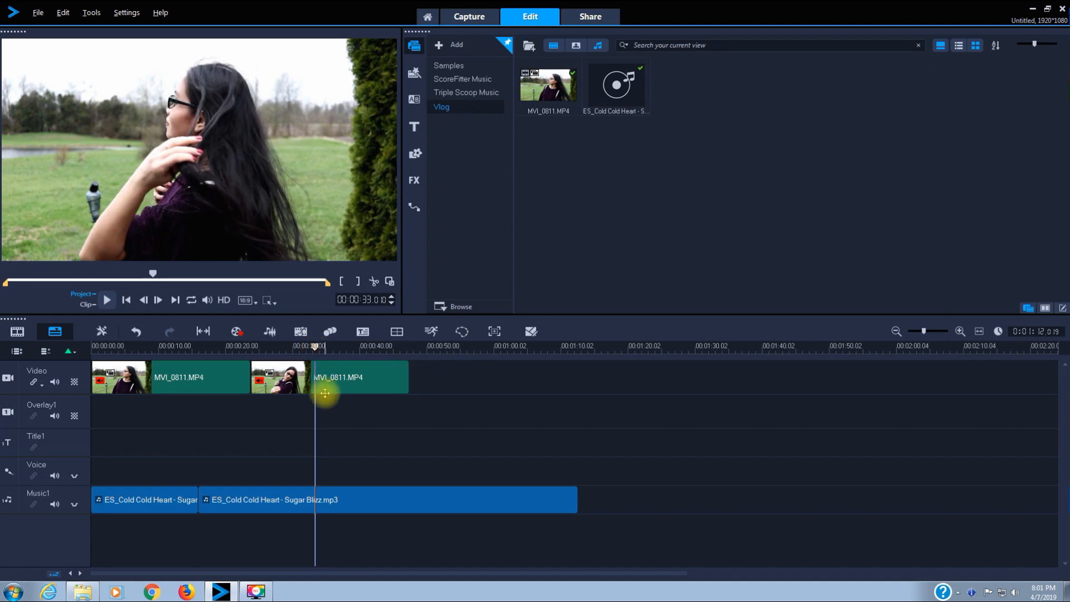
click(374, 283)
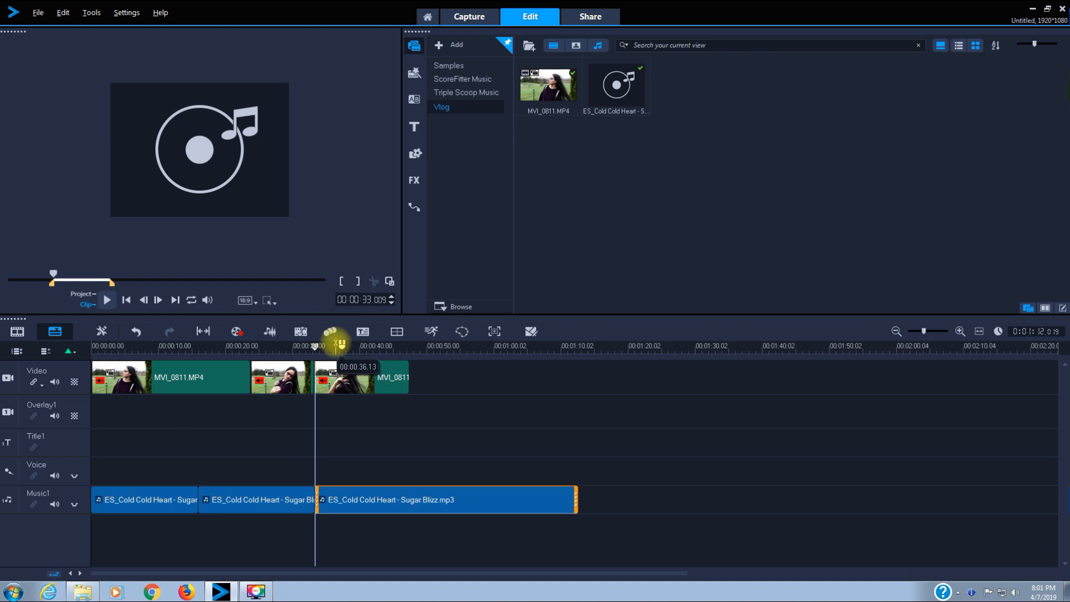
click(136, 331)
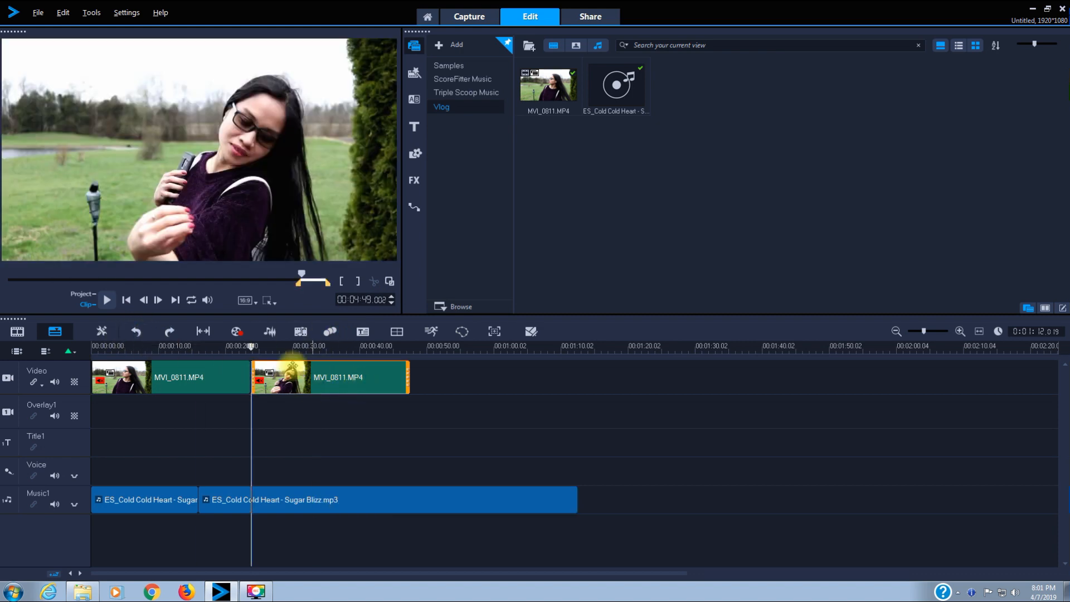
Split the reversed second clip at about 00:00:34.018 of the project and again at clip time 00:05:01.003
click(329, 349)
drag(329, 349, 324, 345)
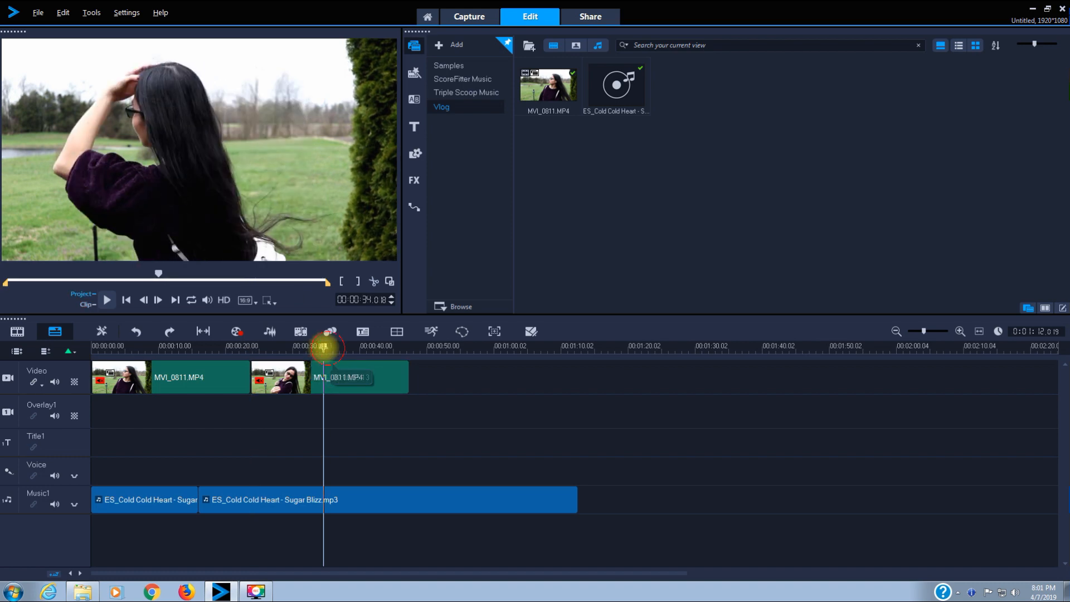
click(326, 379)
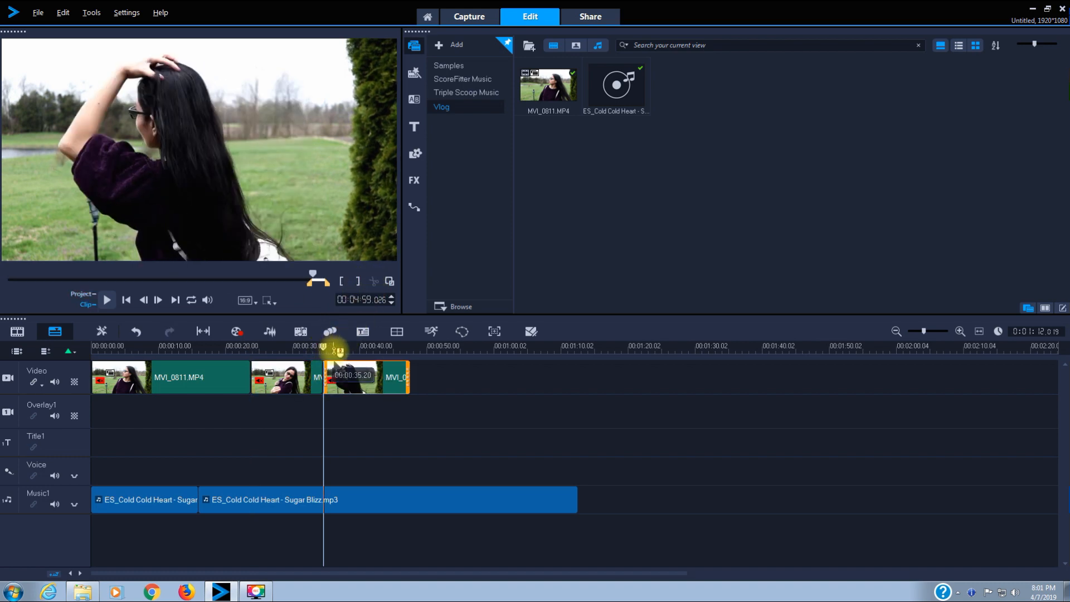
click(335, 348)
drag(335, 346, 332, 348)
click(331, 375)
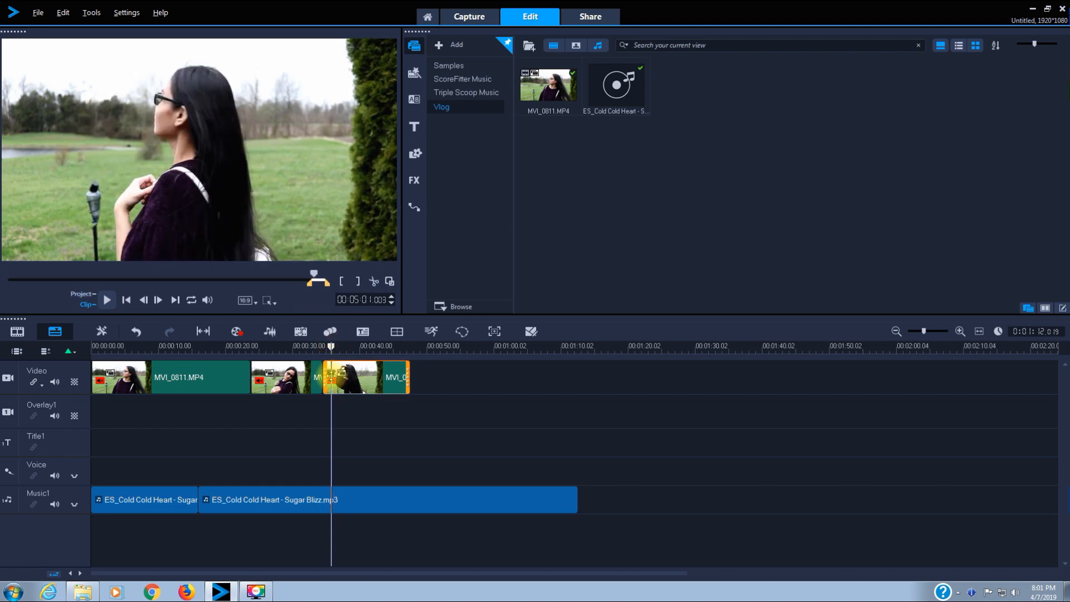
click(374, 281)
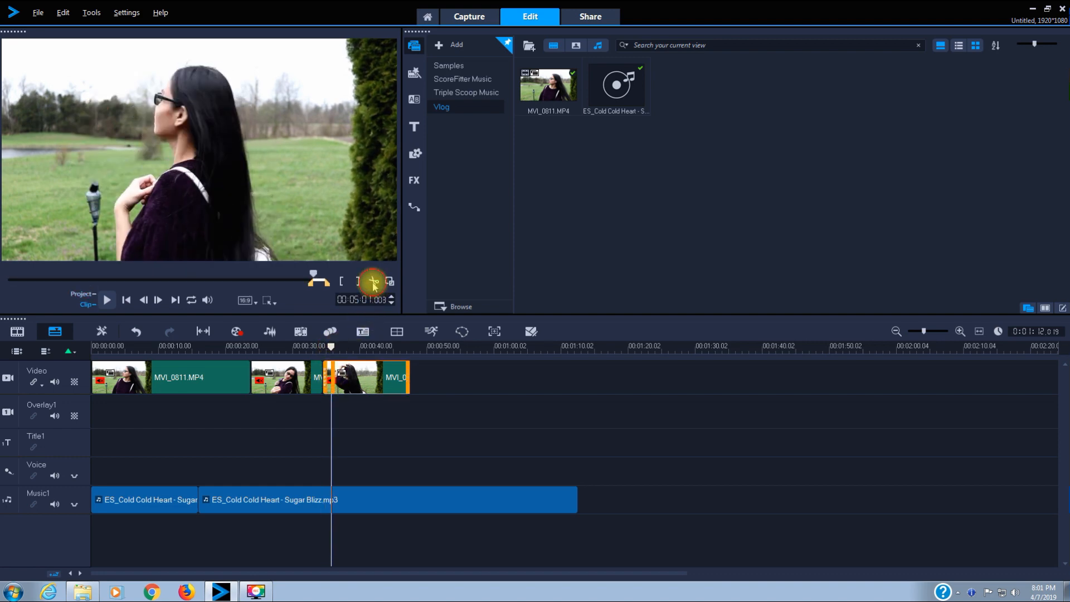
Split the remaining reversed clip at clip times 00:05:02.010 and 00:05:03.020 to make two more short segments
click(342, 349)
drag(342, 349, 339, 359)
click(342, 376)
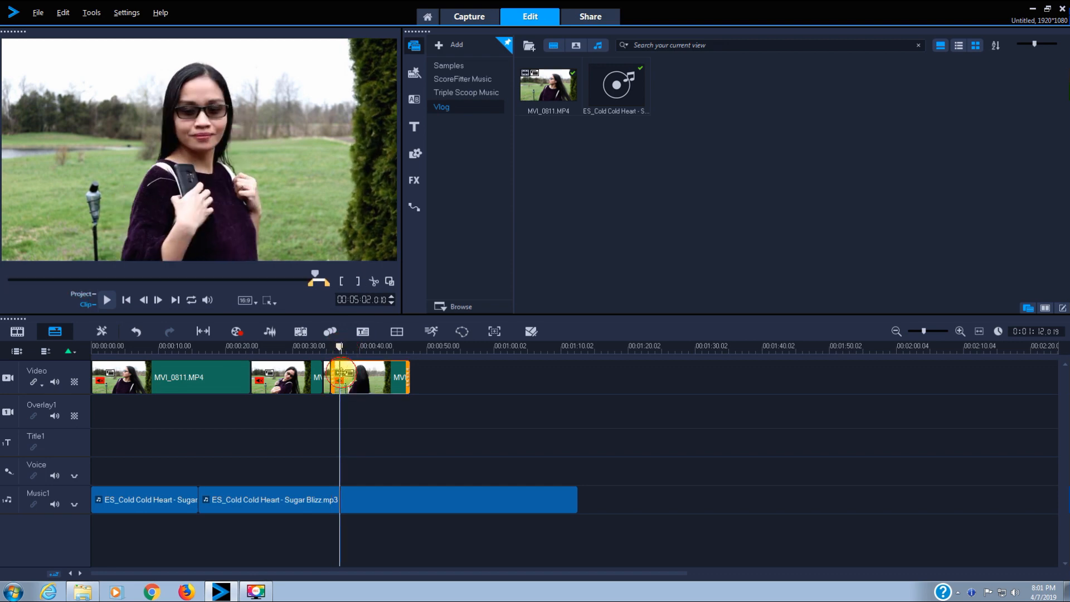
click(373, 281)
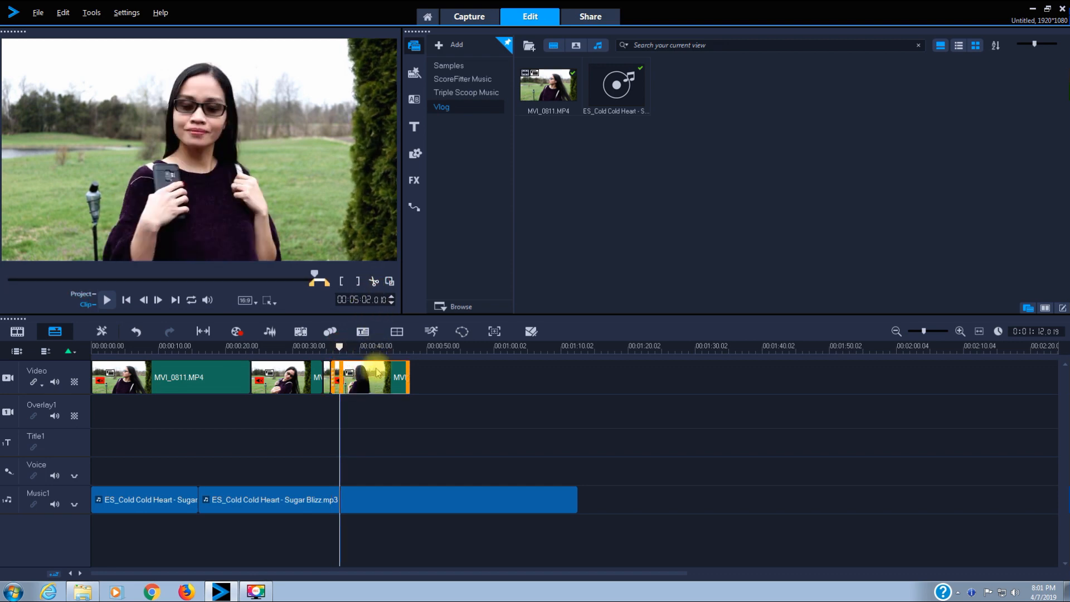
click(353, 348)
drag(353, 348, 349, 347)
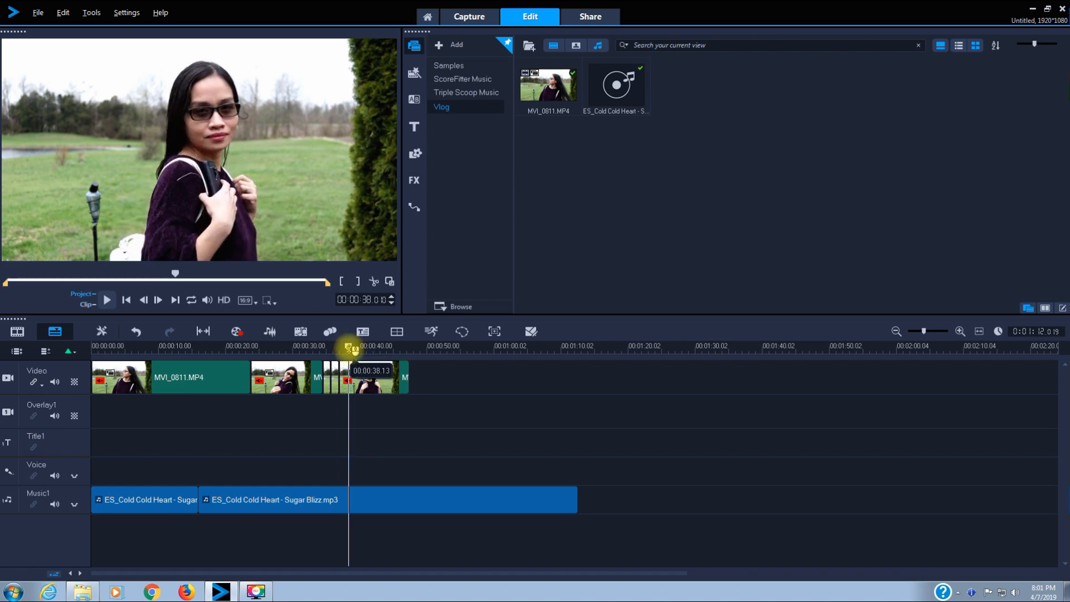
click(350, 376)
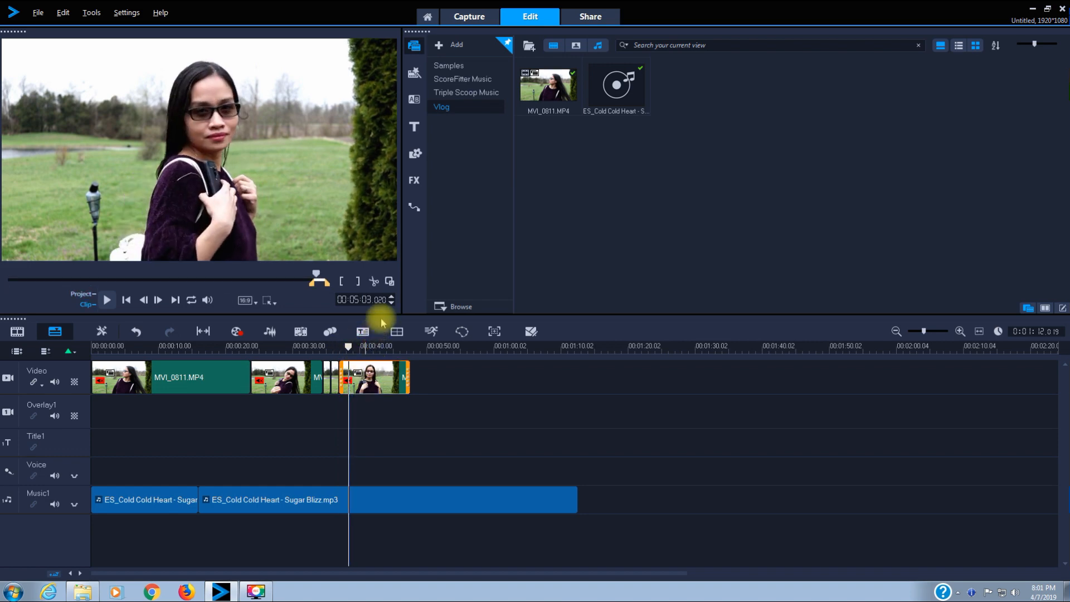
click(374, 283)
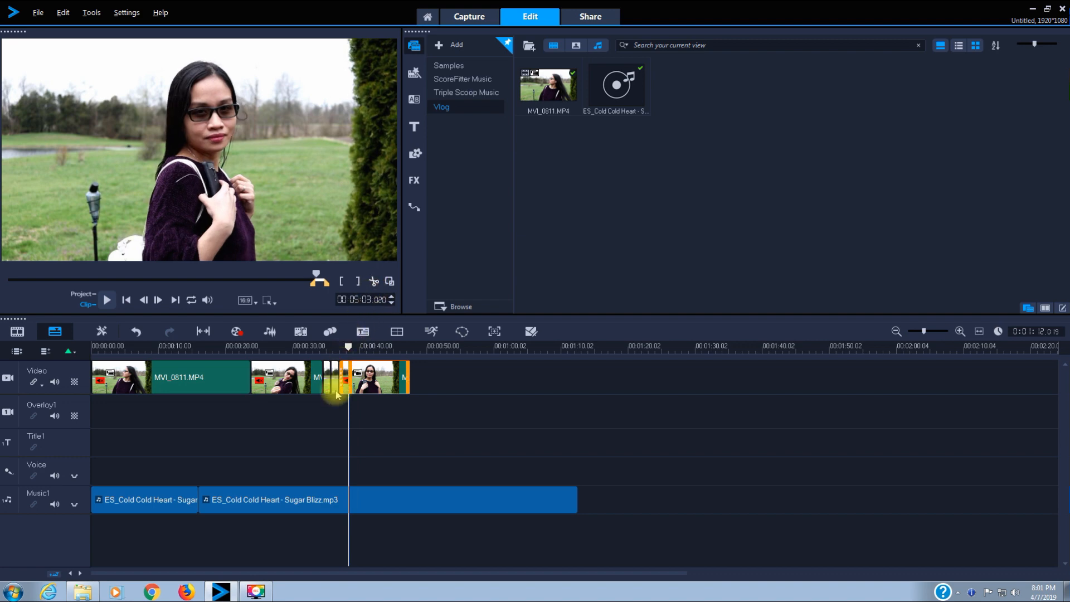
Rotate the first short reversed segment right once, the second one twice and the third one once
double_click(326, 376)
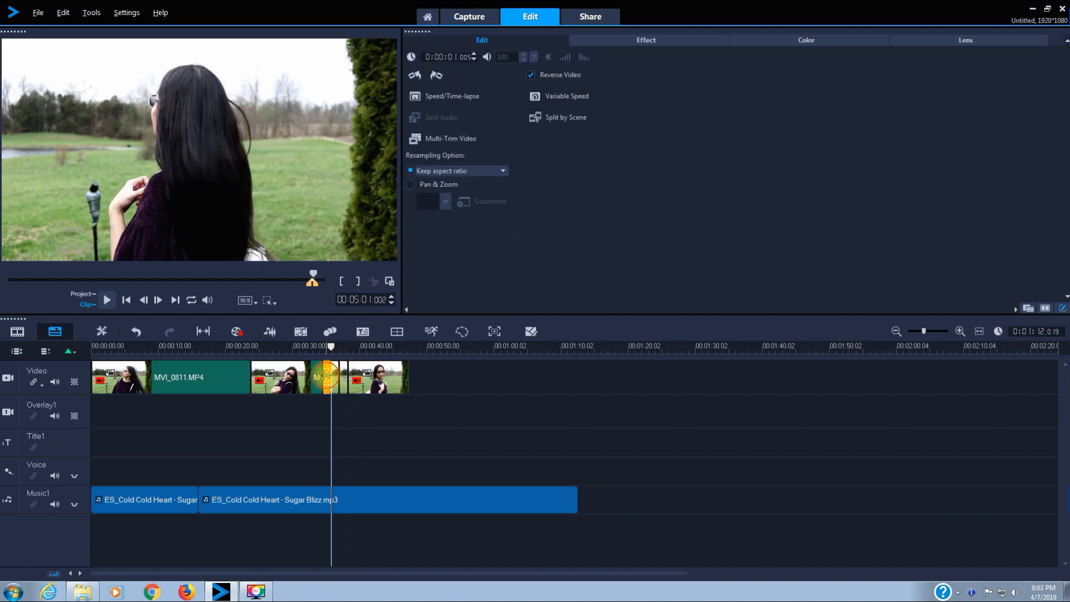
click(438, 77)
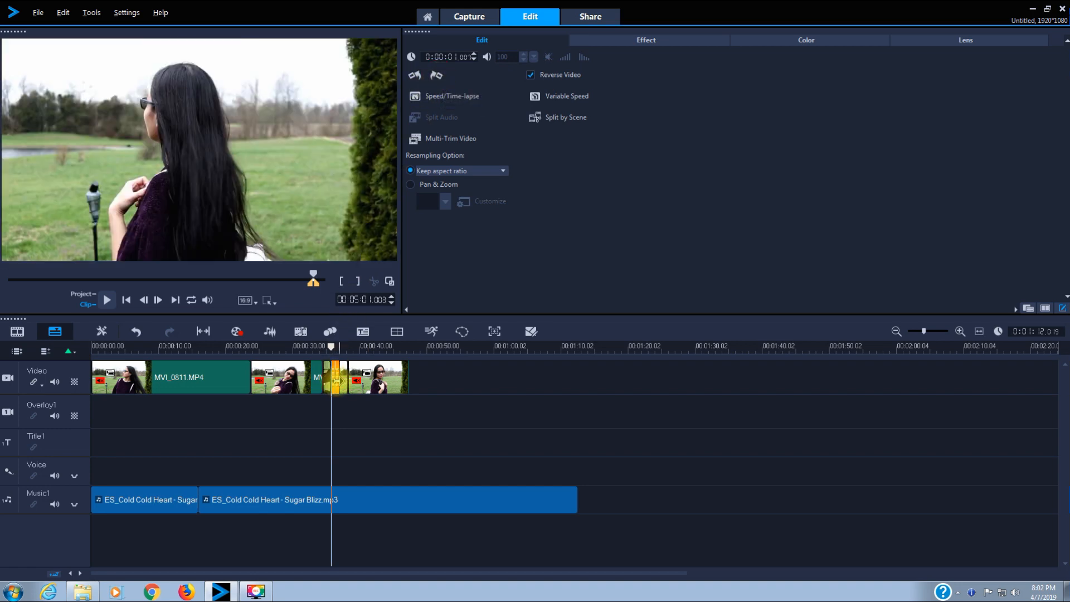
click(437, 76)
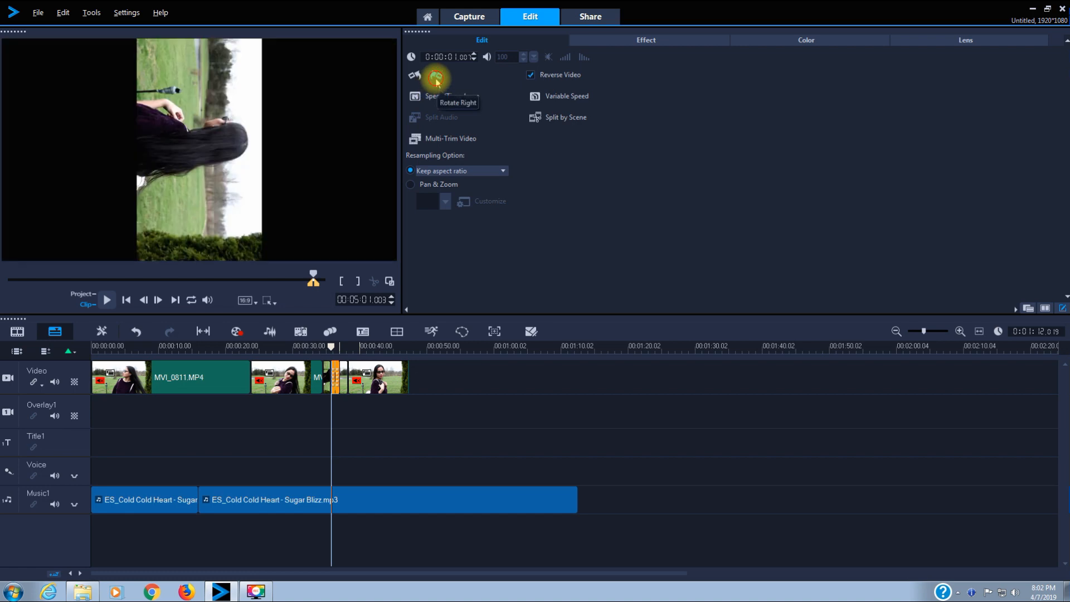
click(436, 78)
click(341, 377)
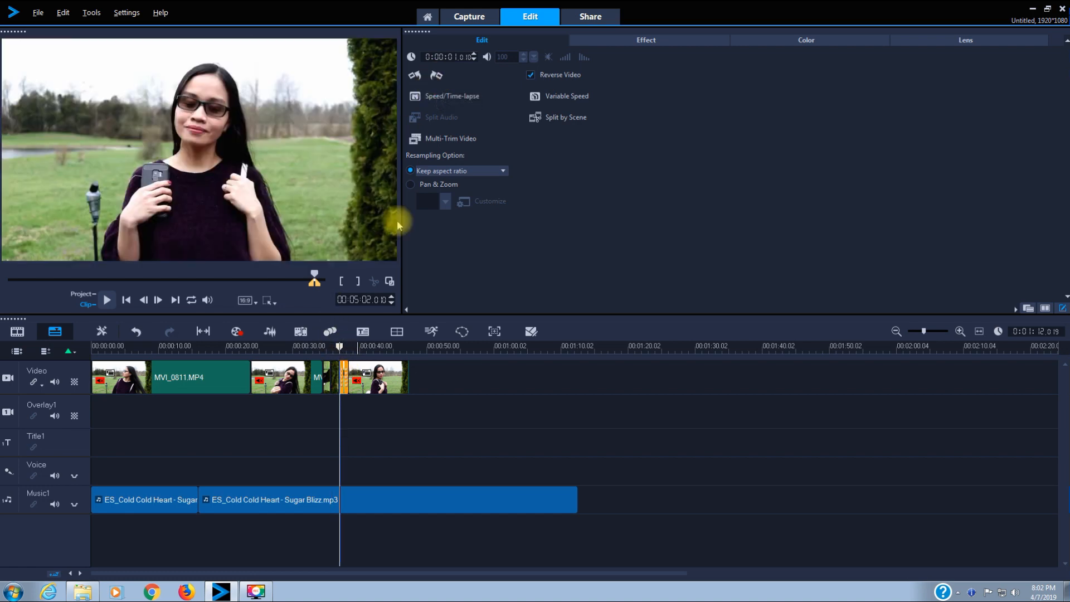
click(438, 75)
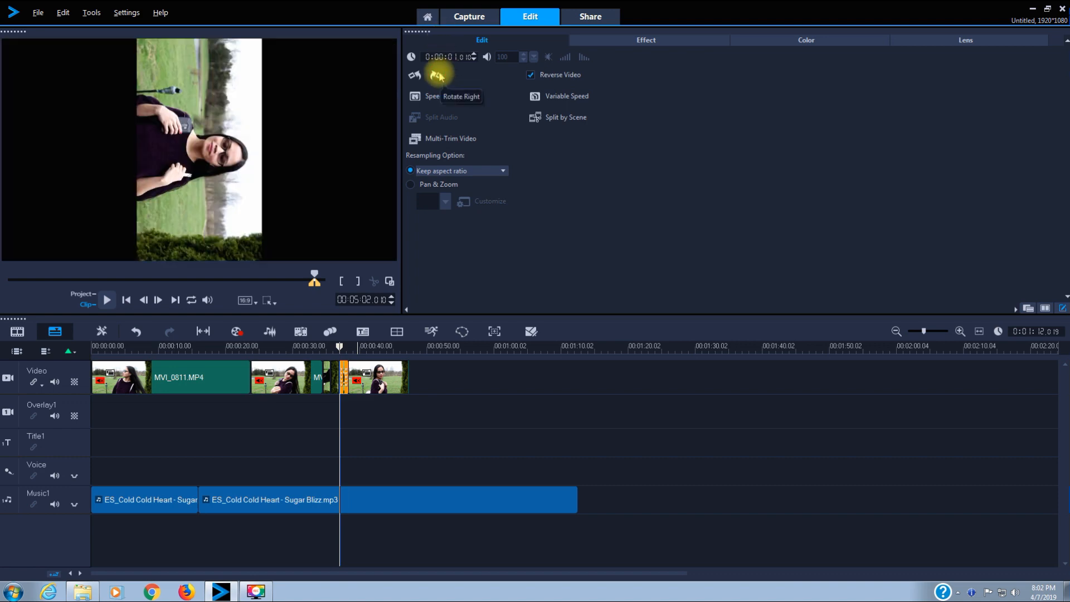
Scrub over the rotated segments and reopen the options of the third and second ones to check their rotation
click(373, 374)
click(301, 349)
drag(305, 349, 353, 346)
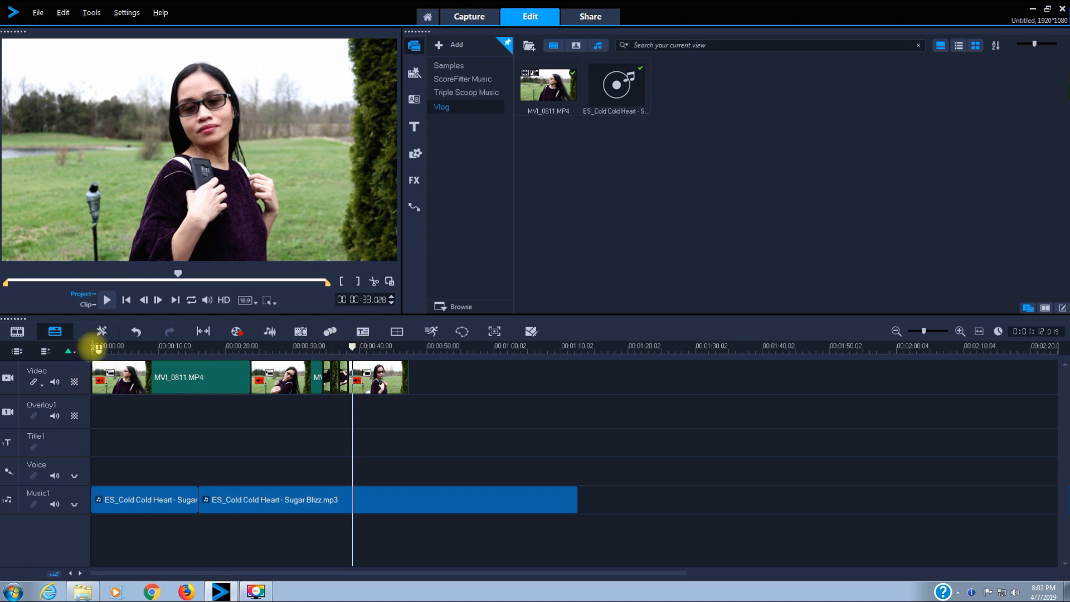
click(96, 347)
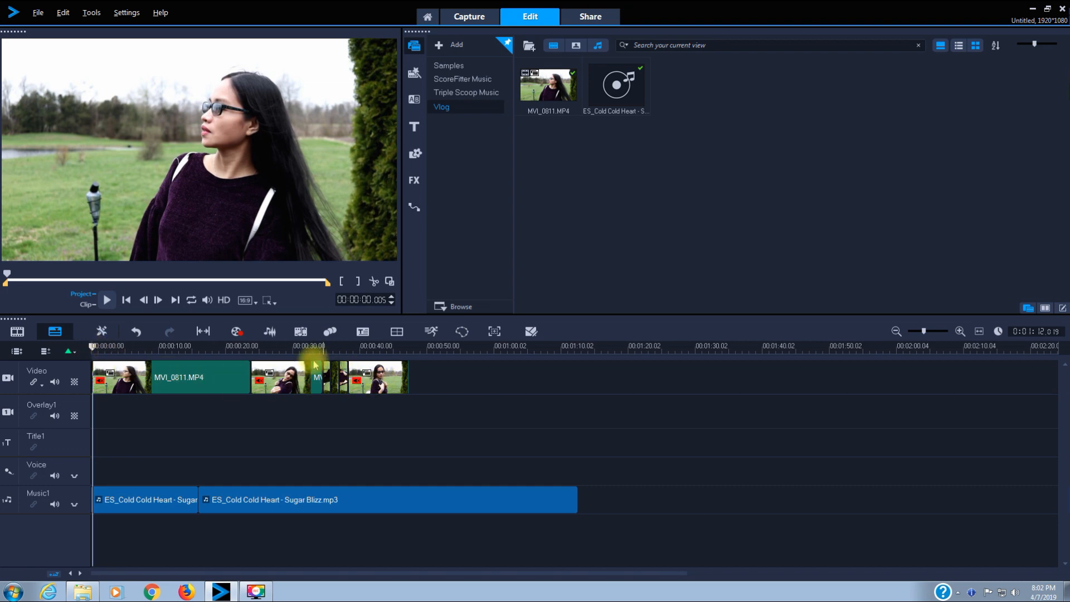
click(343, 378)
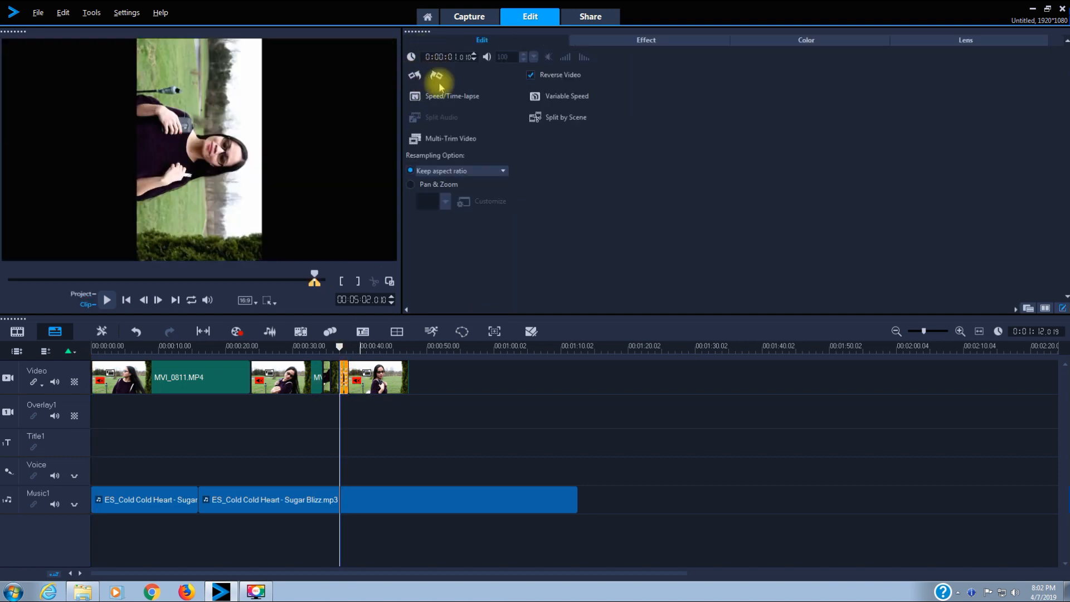
click(334, 378)
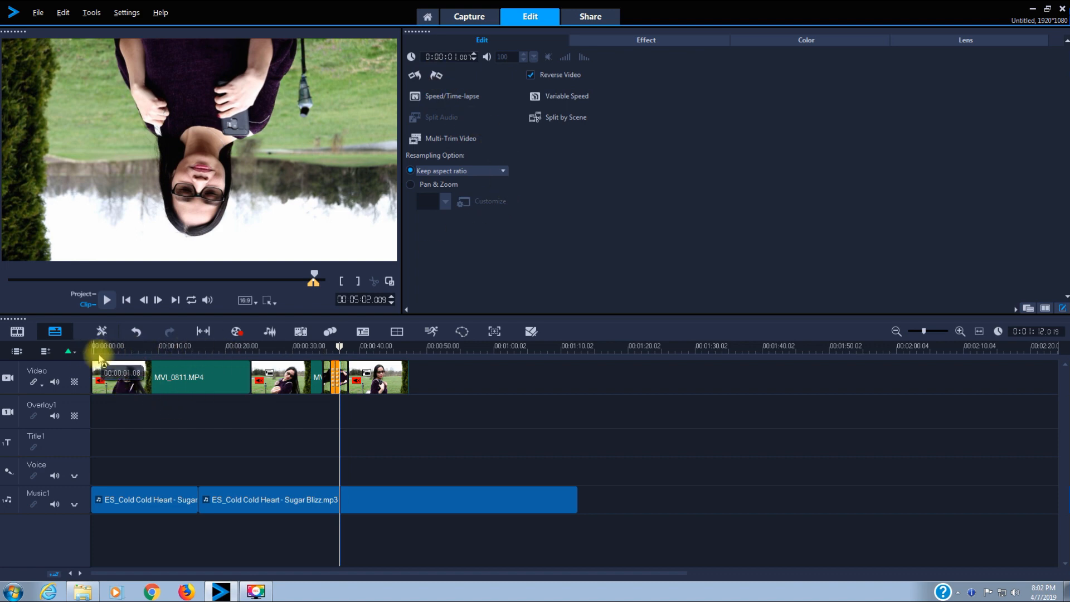
Play the project from about 22 seconds to review the rotated segments within the reversed clip
click(244, 349)
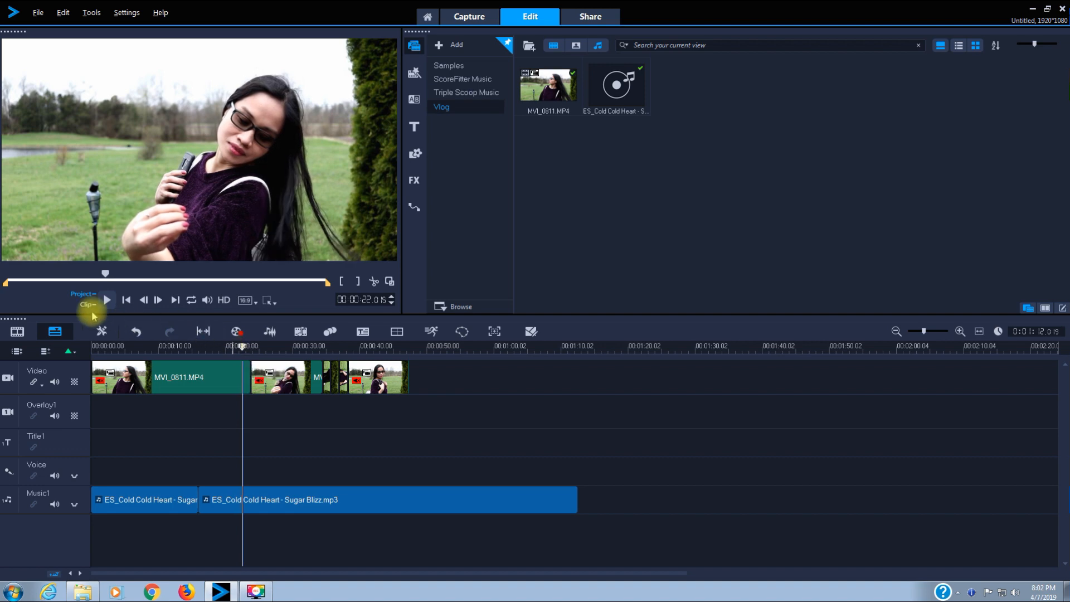
click(108, 301)
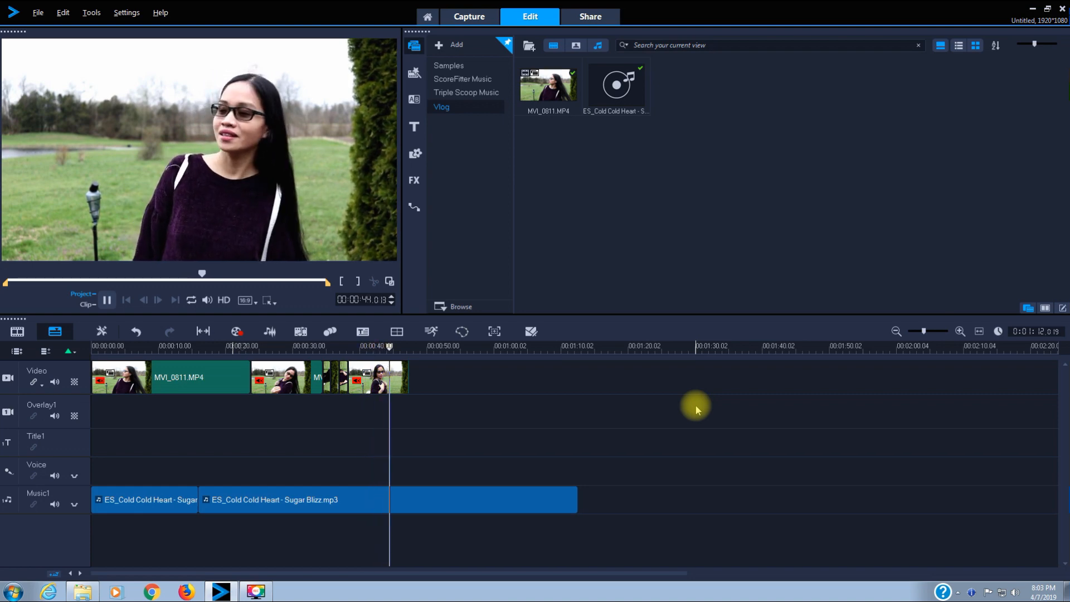
click(107, 300)
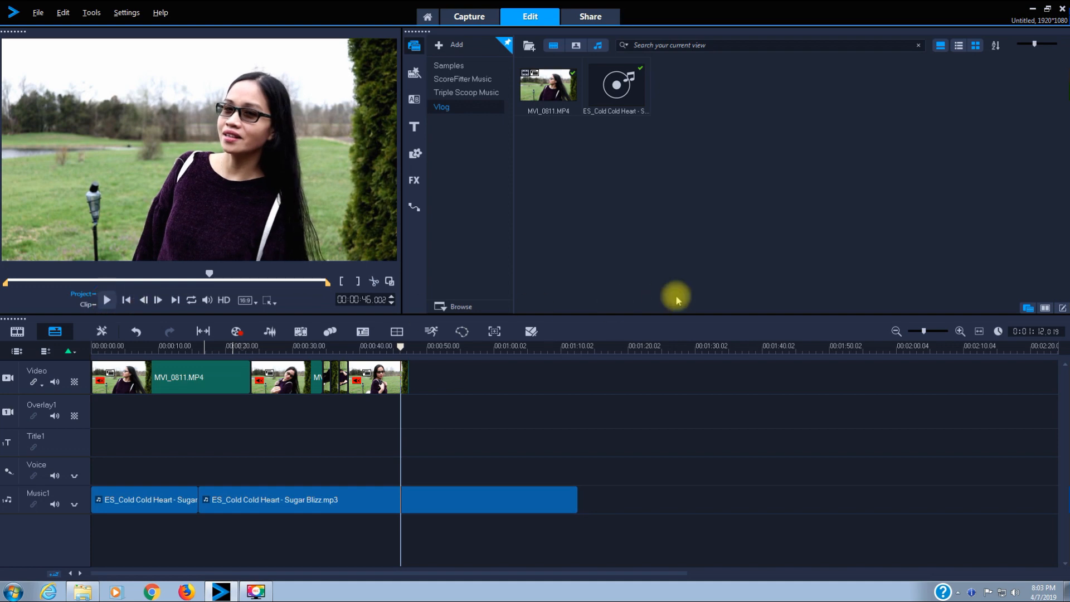
double_click(379, 377)
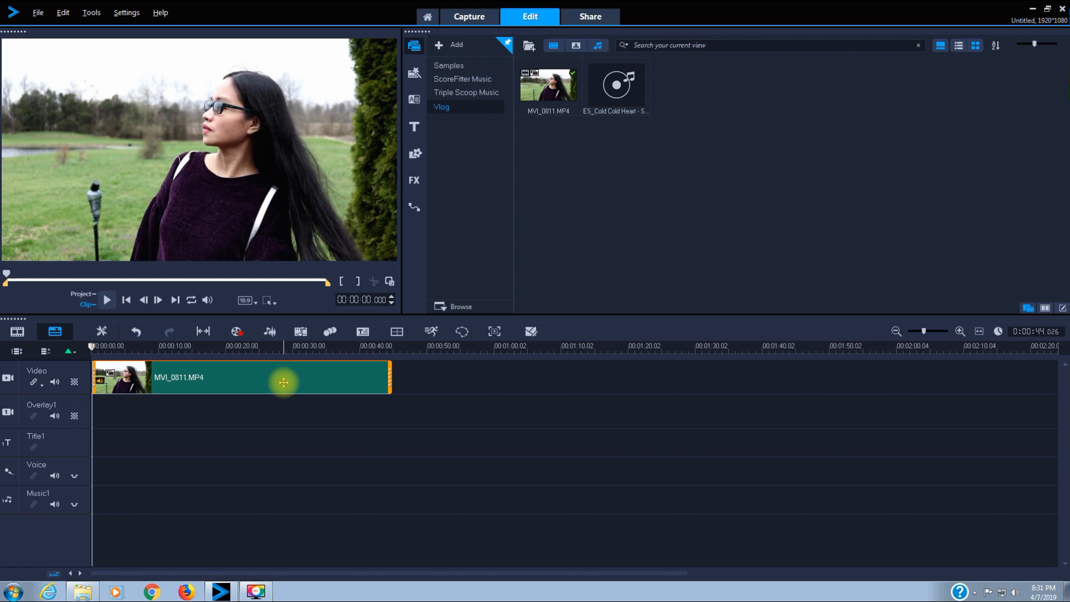
Open the Variable Speed settings of the unedited MVI_0811.MP4 clip and add a keyframe at 00:00:12:48
double_click(284, 383)
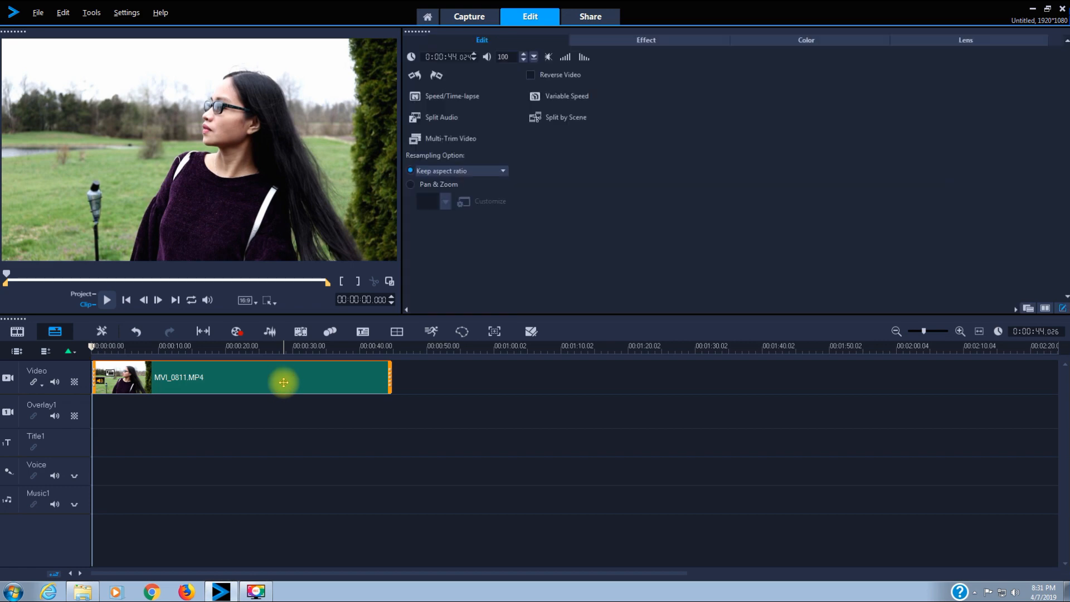
click(558, 98)
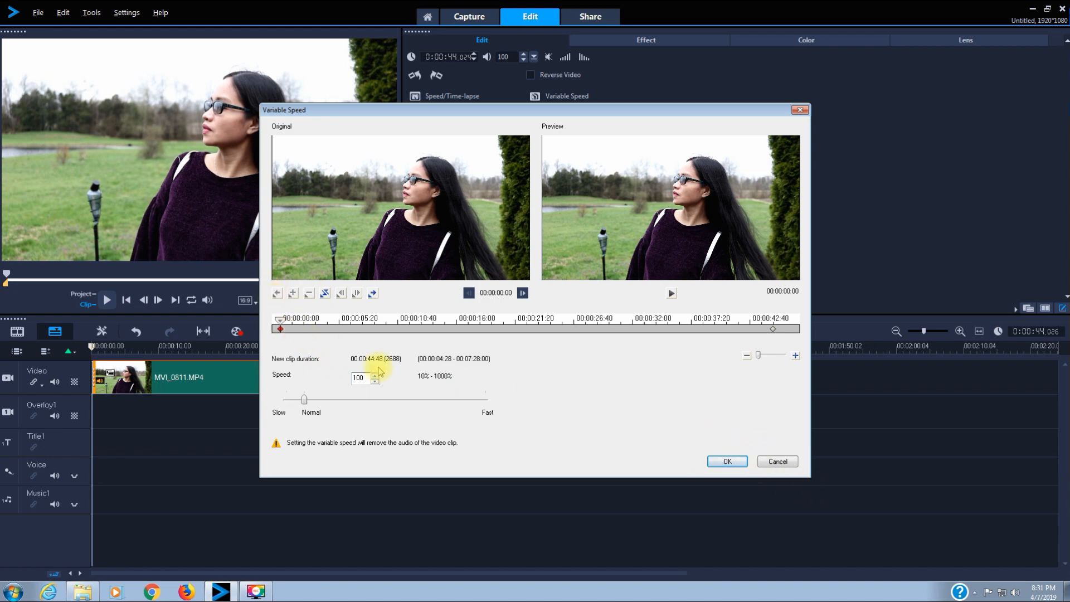
drag(277, 322, 425, 322)
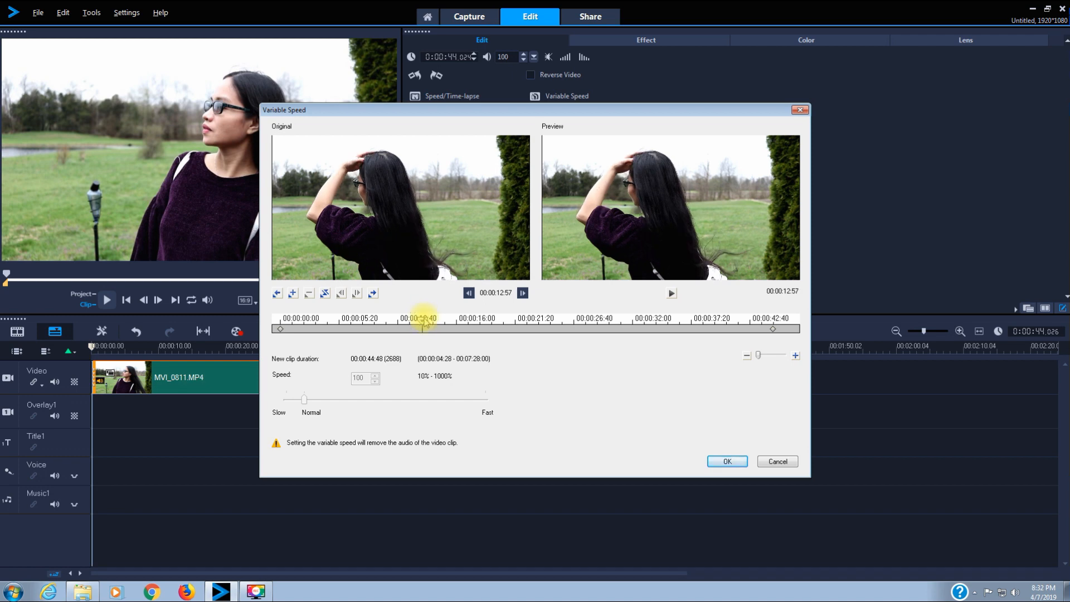
drag(300, 302, 412, 326)
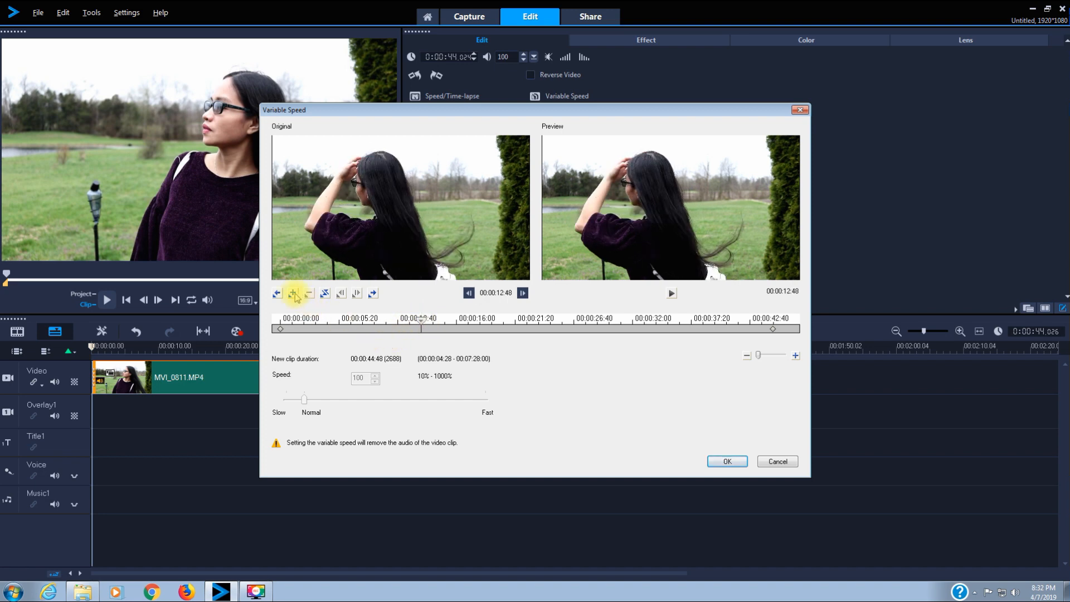
Add variable speed keyframes at 00:00:13:09, 00:00:19:21 and 00:00:19:45
click(424, 326)
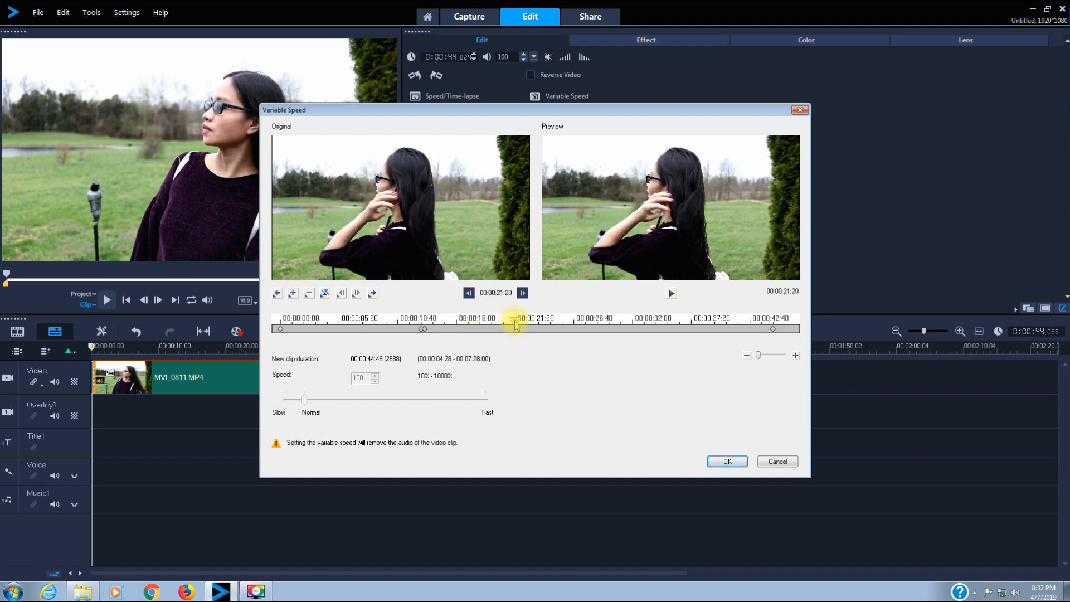
drag(510, 322, 493, 321)
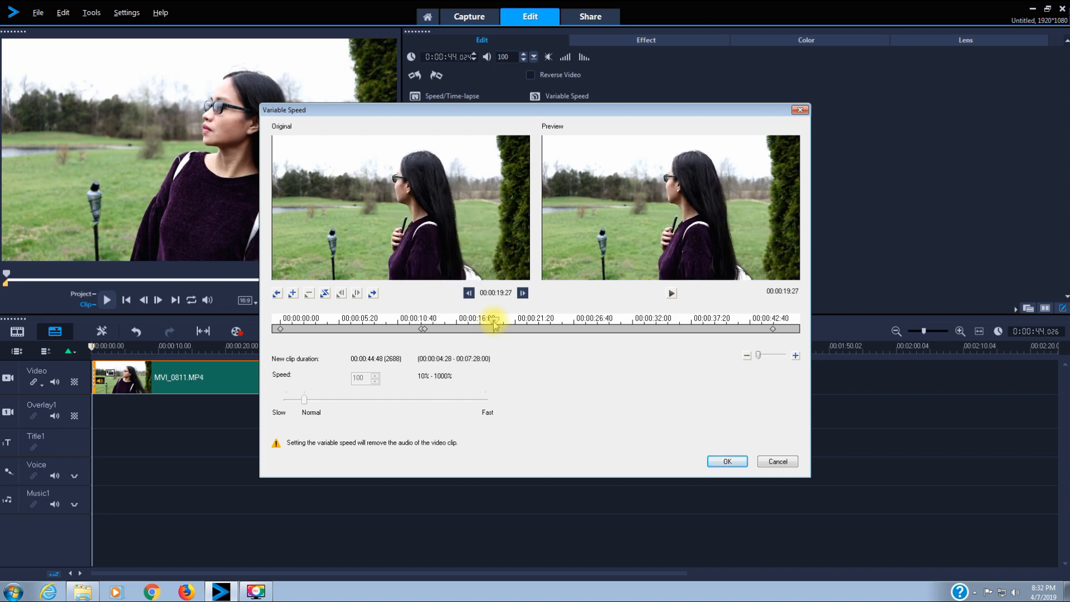
click(292, 293)
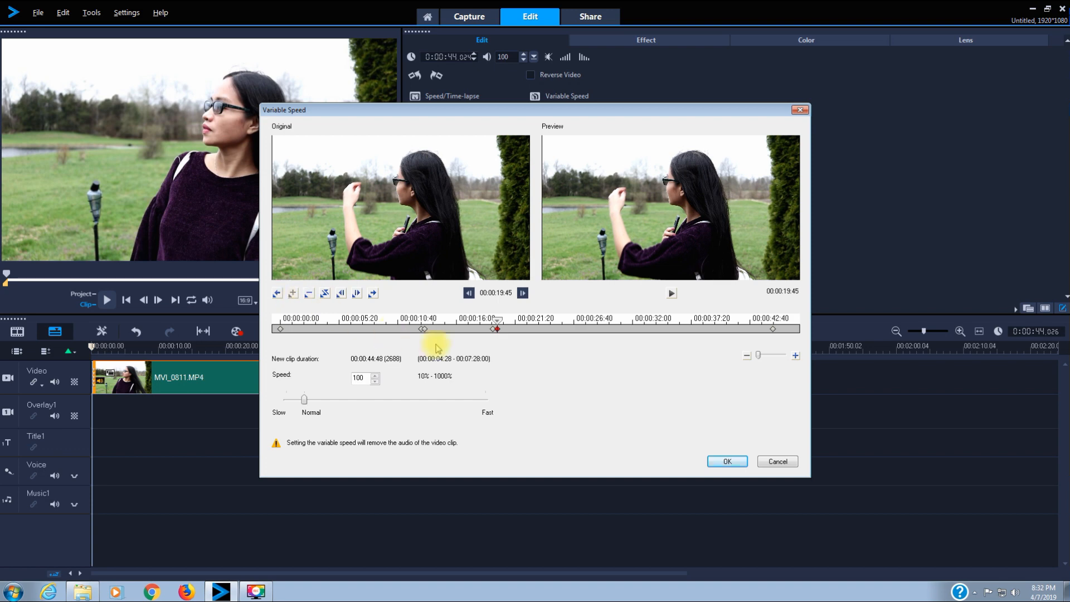
Set the speed to 10 at the 00:00:13:09 and 00:00:19:21 keyframes and apply the variable speed settings
drag(421, 329, 424, 327)
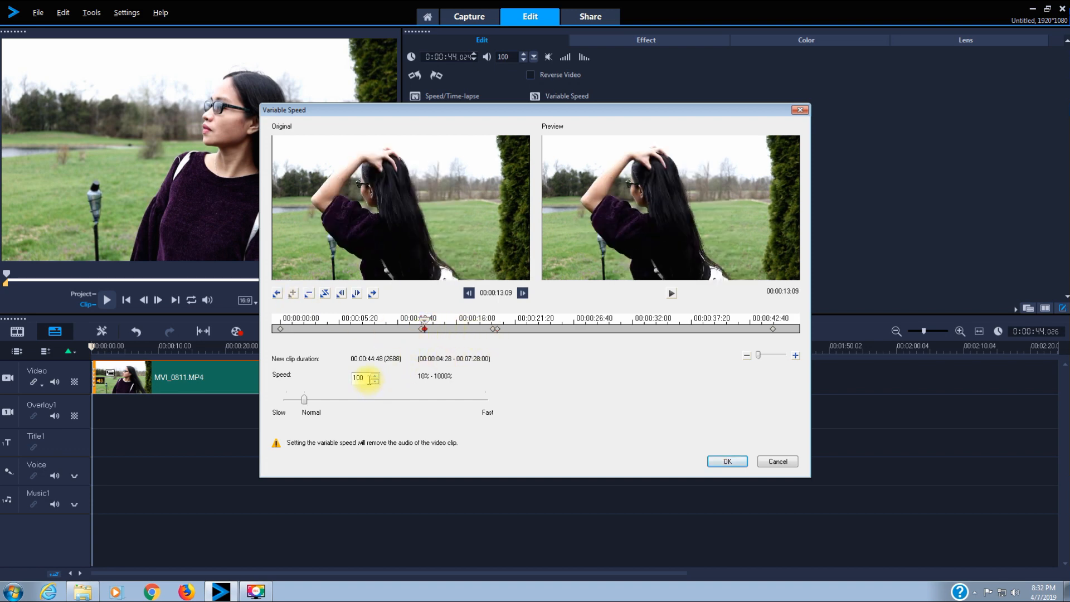
key(BackSpace)
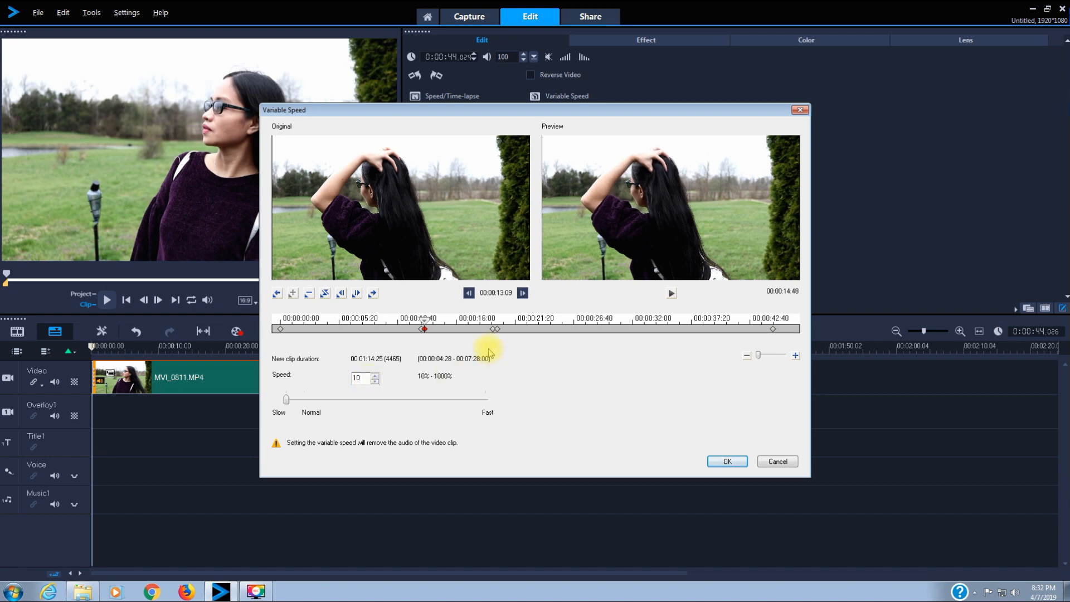
click(494, 329)
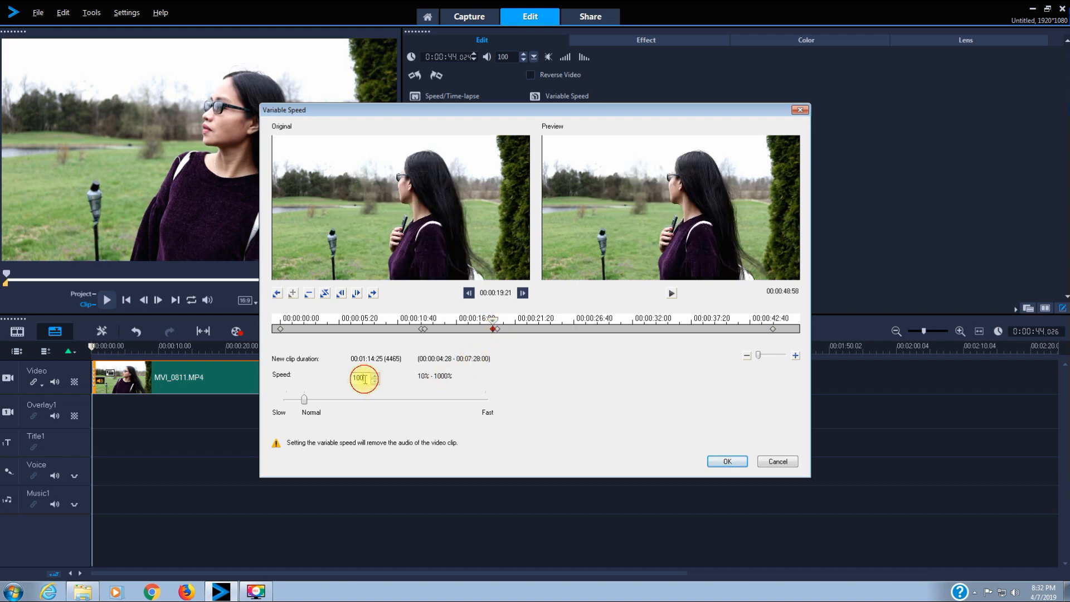
key(BackSpace)
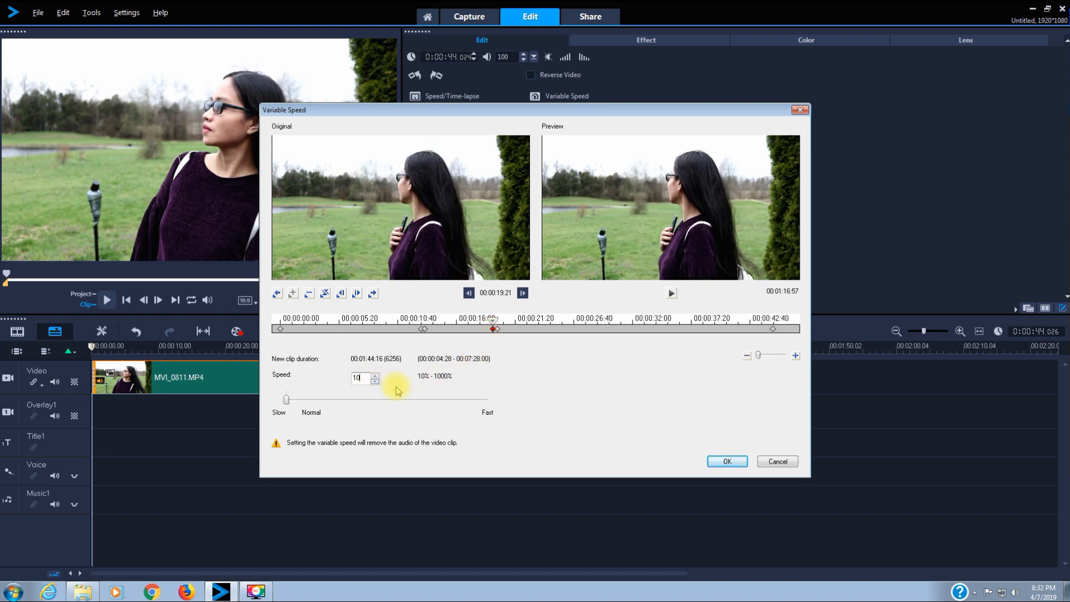
click(726, 462)
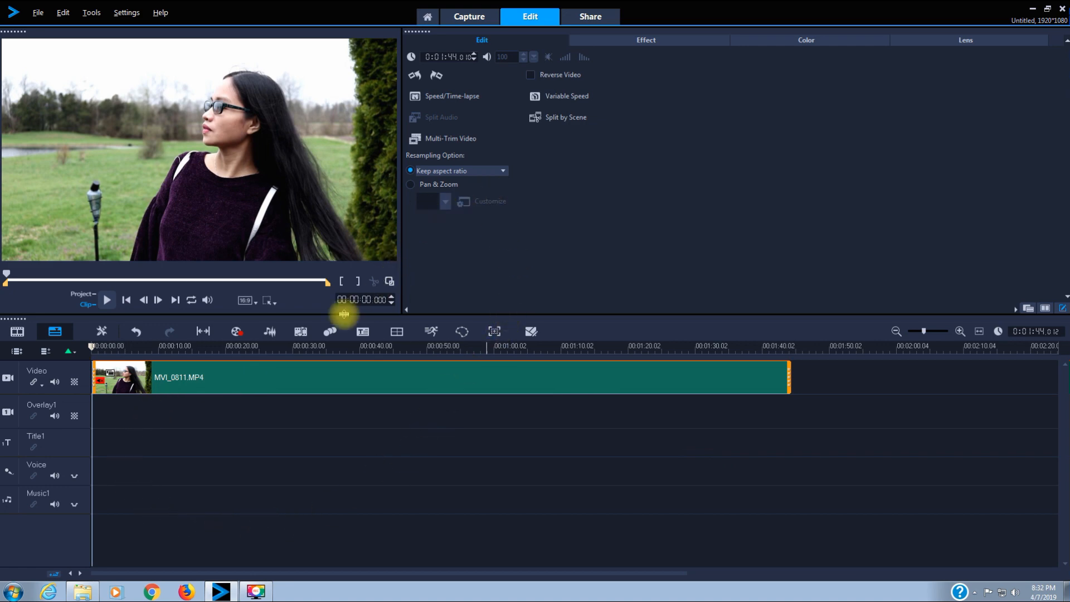
Place ES_Cold Cold Heart - Sugar Blizz.mp3 at the start of the Music1 track and trim it to the video clip's end
click(1029, 308)
drag(629, 78, 94, 504)
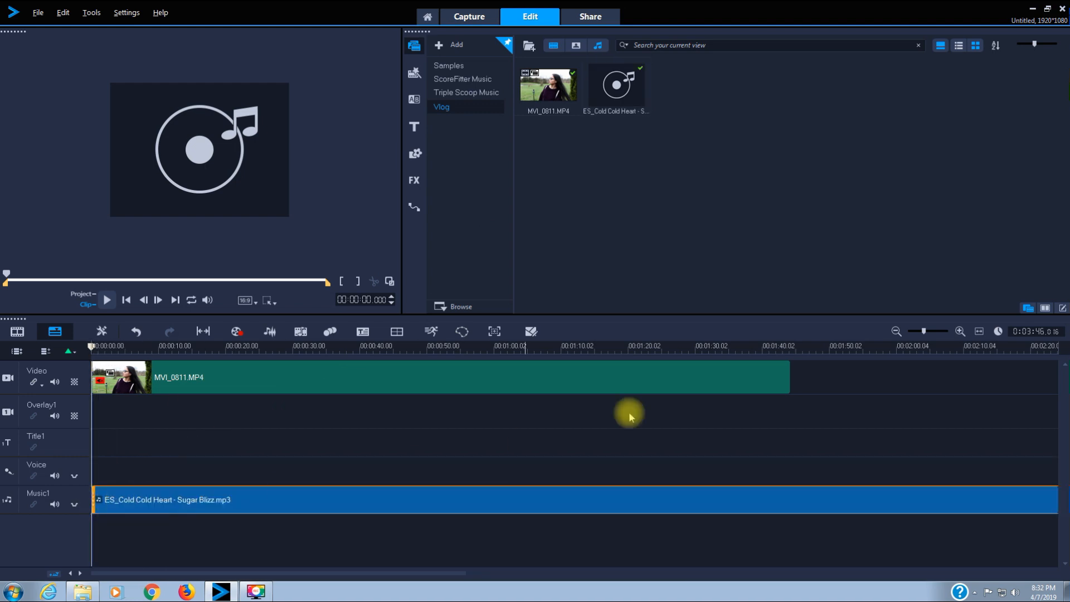
click(792, 348)
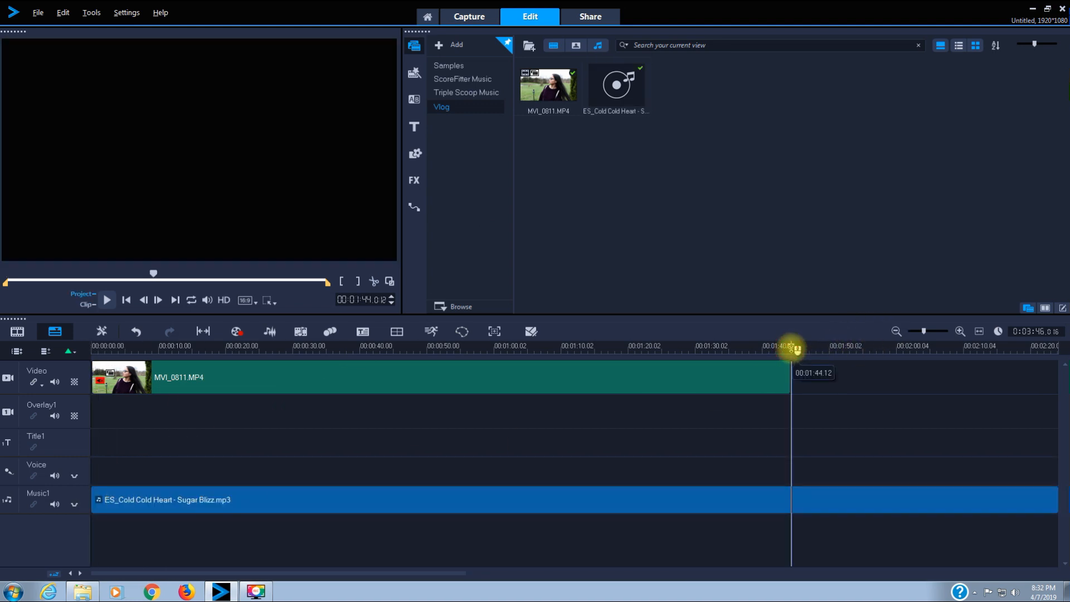
click(373, 281)
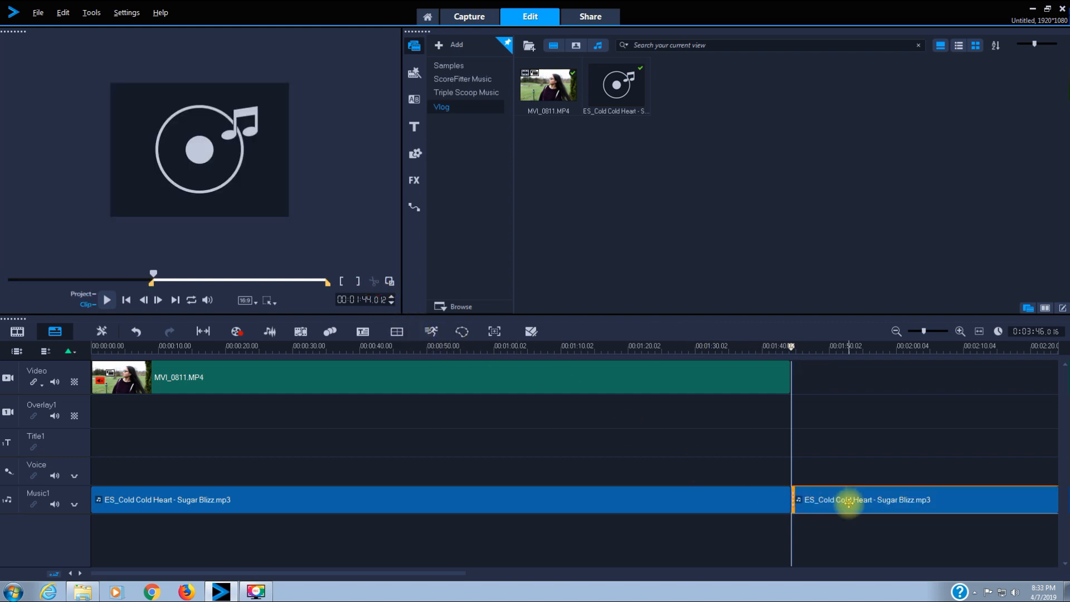
key(Delete)
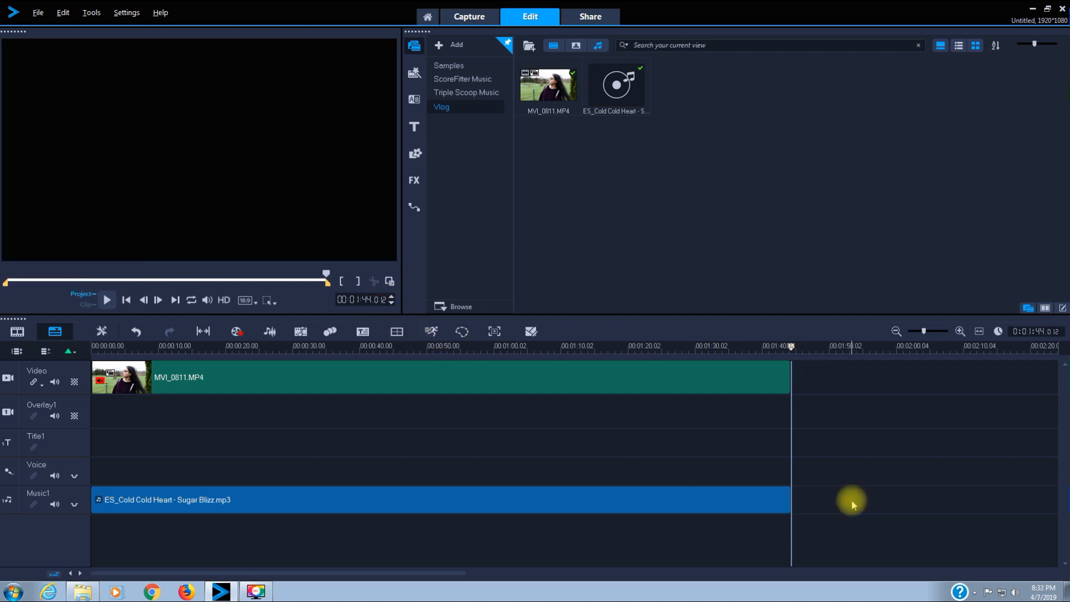
Set the music clip's volume to 80 and turn on its fade-in and fade-out
click(552, 502)
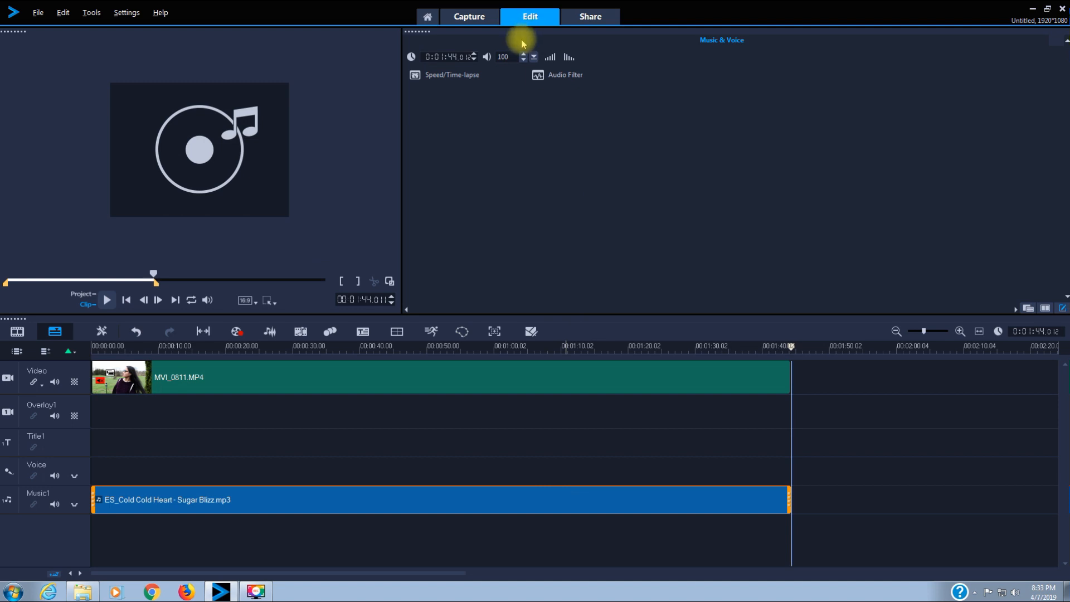
click(504, 57)
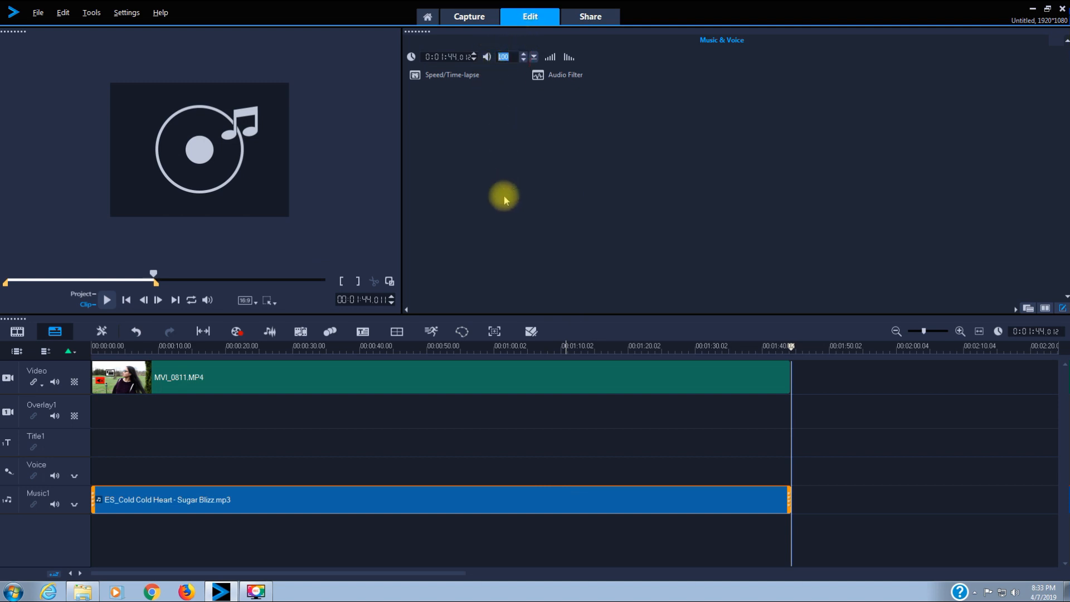
text(80)
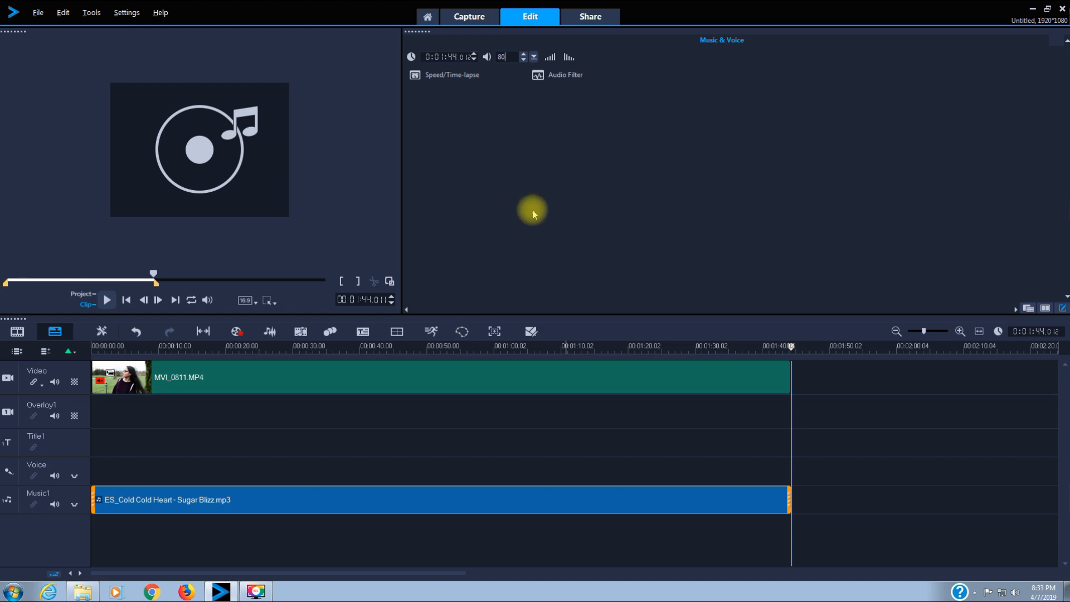
click(551, 58)
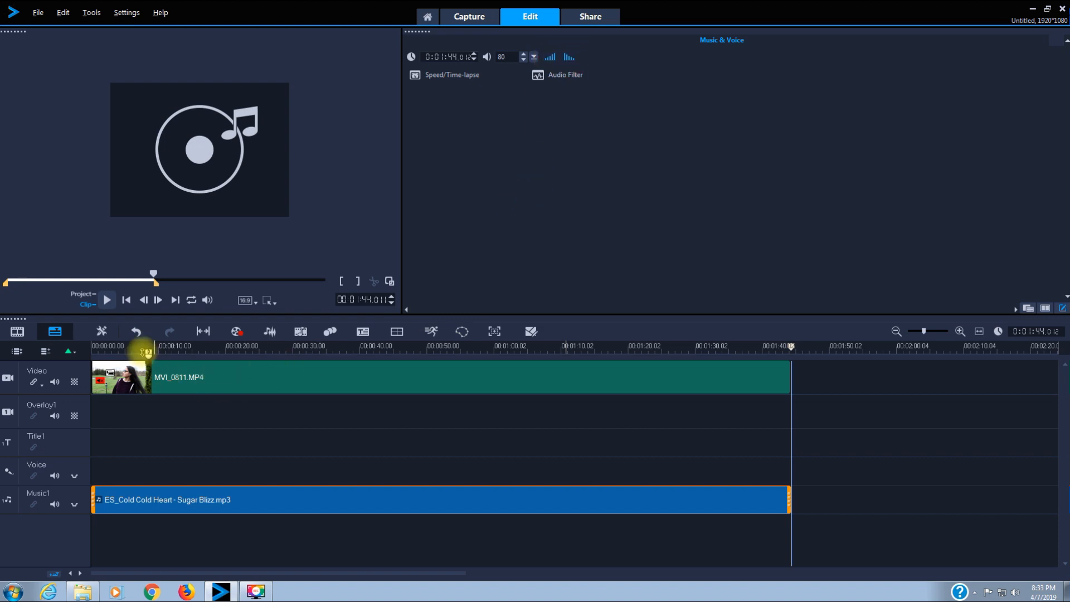
Play the project from the beginning to review the variable speed clip with its music
click(94, 347)
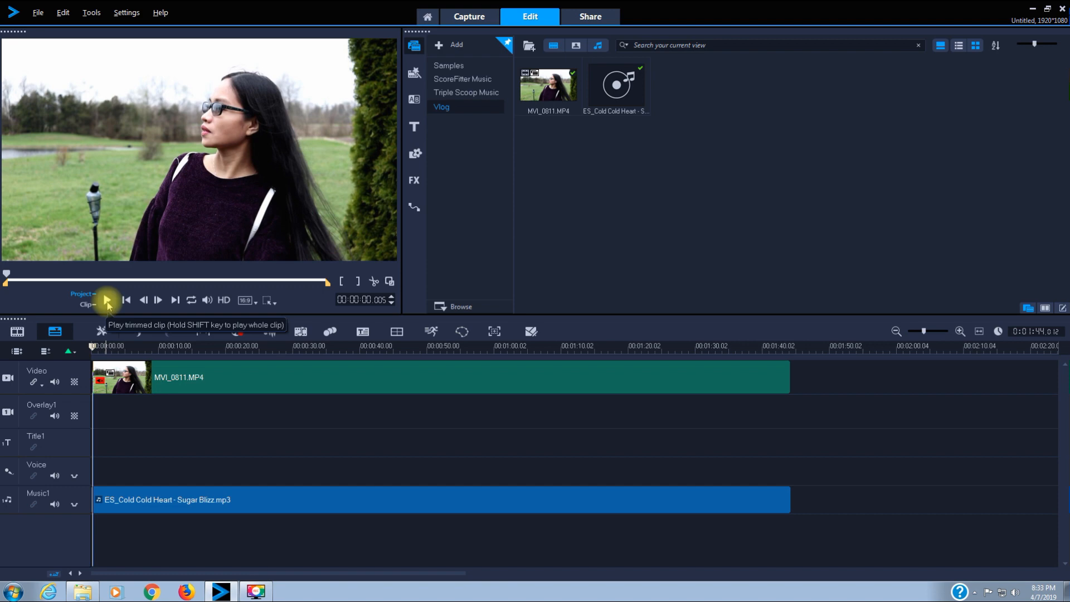
click(107, 301)
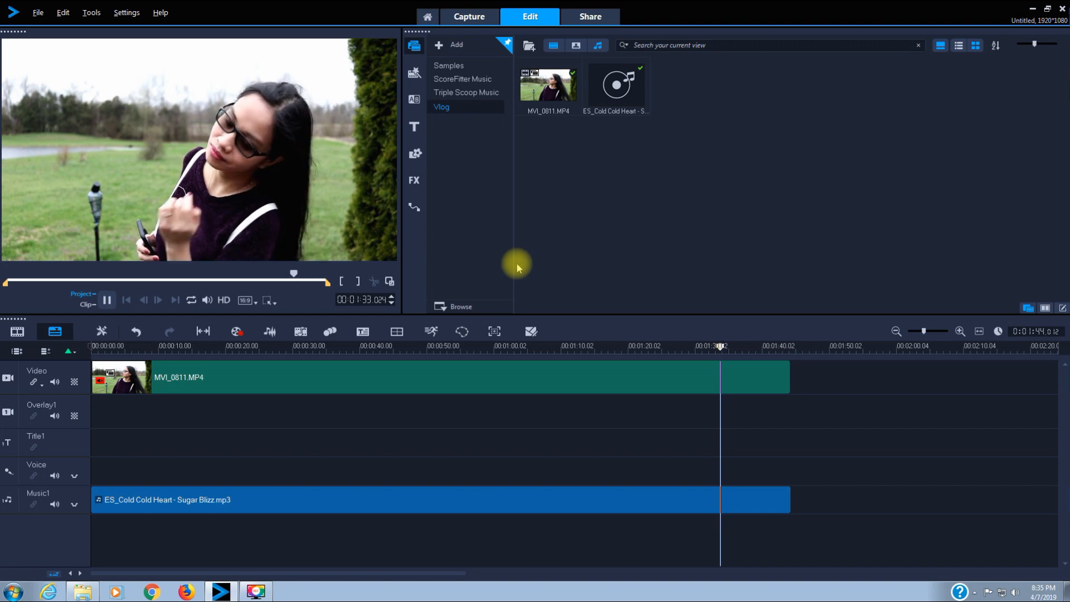
click(107, 300)
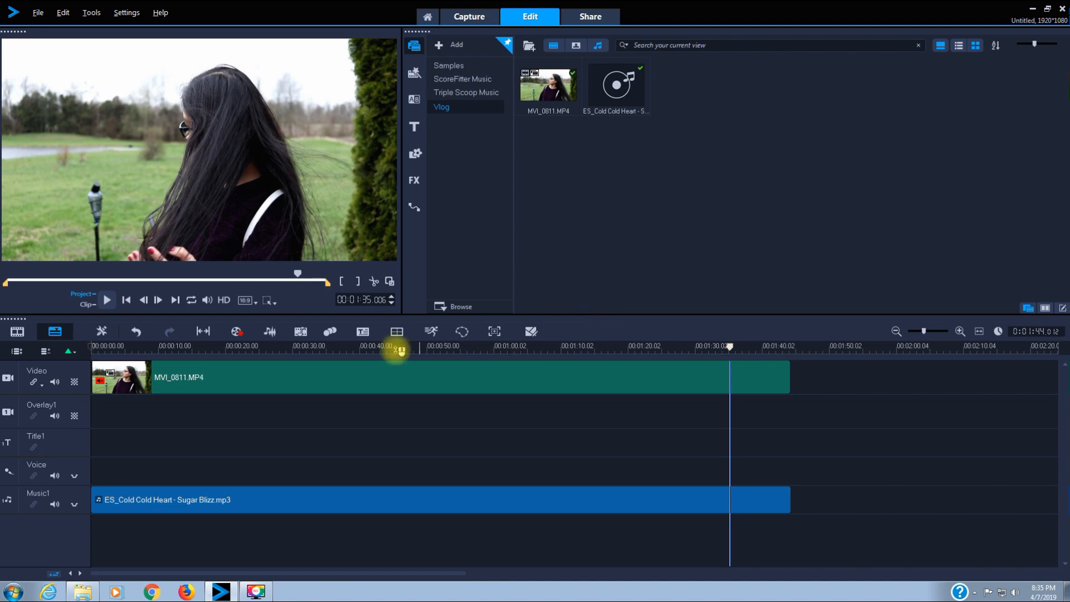
Replay the project from about 40 seconds, then from about 1:24, to compare the slow section with the return to normal speed
click(356, 346)
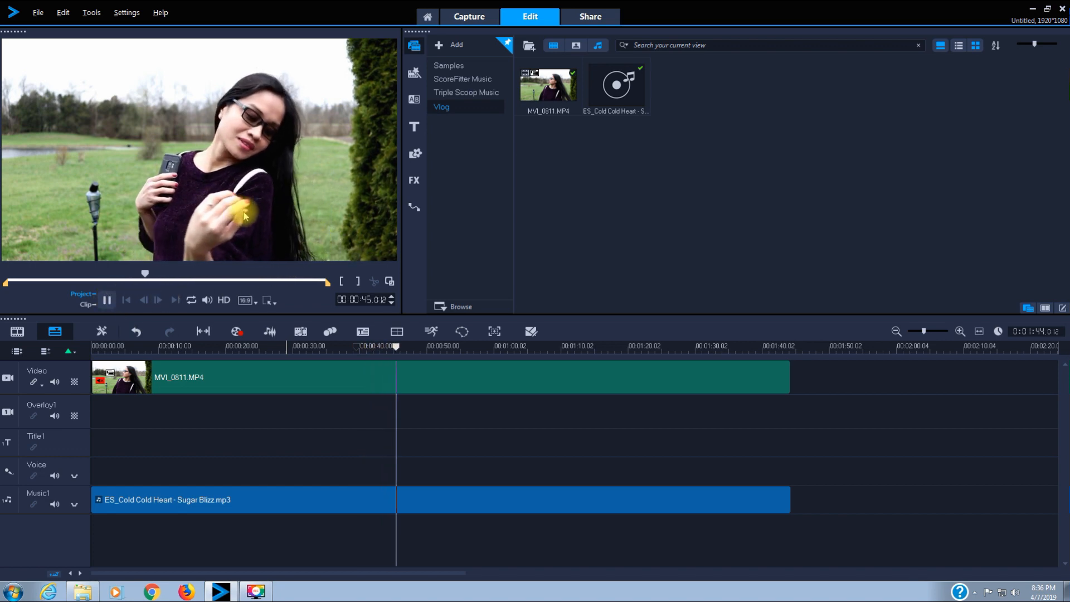
click(107, 300)
click(565, 349)
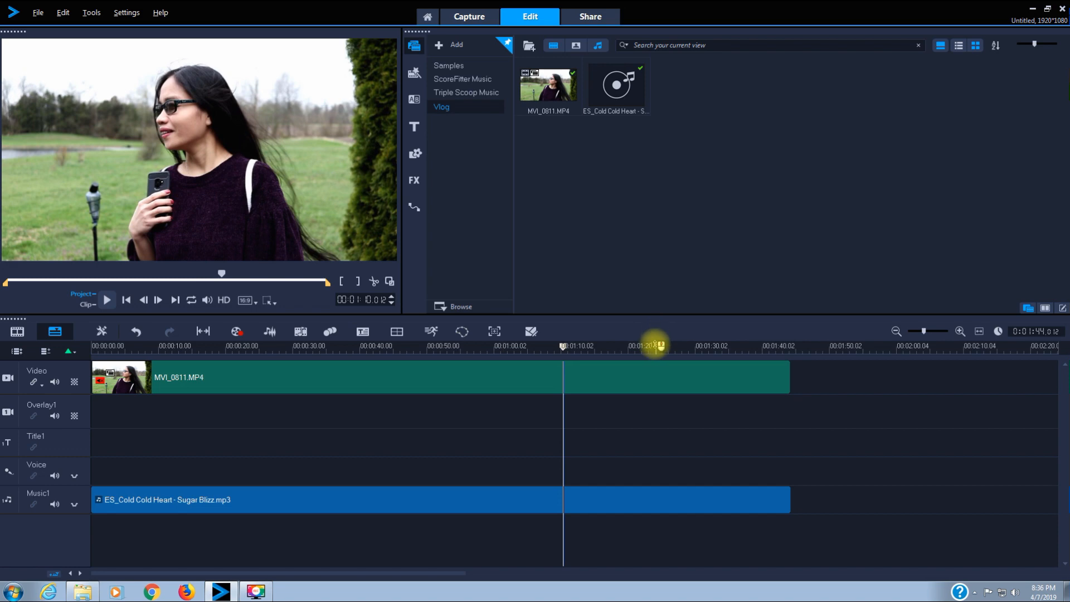
click(655, 347)
click(107, 300)
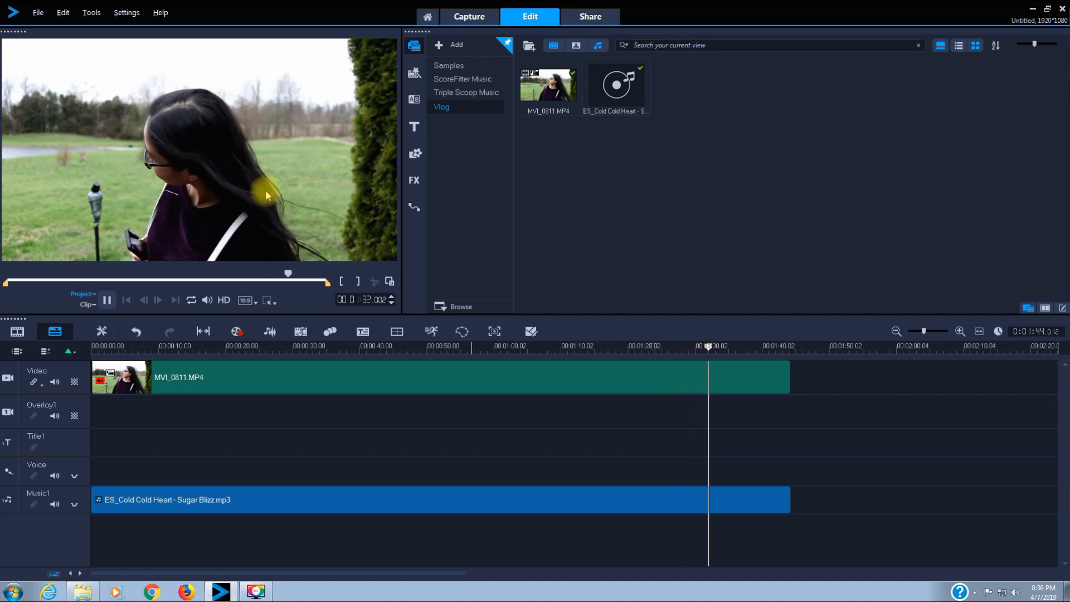
click(110, 300)
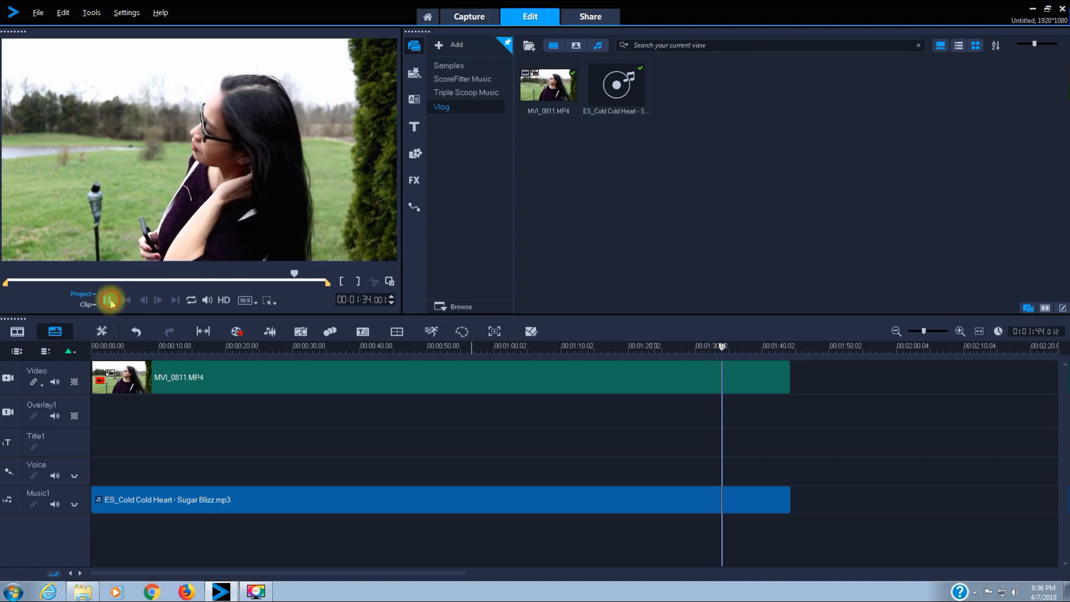